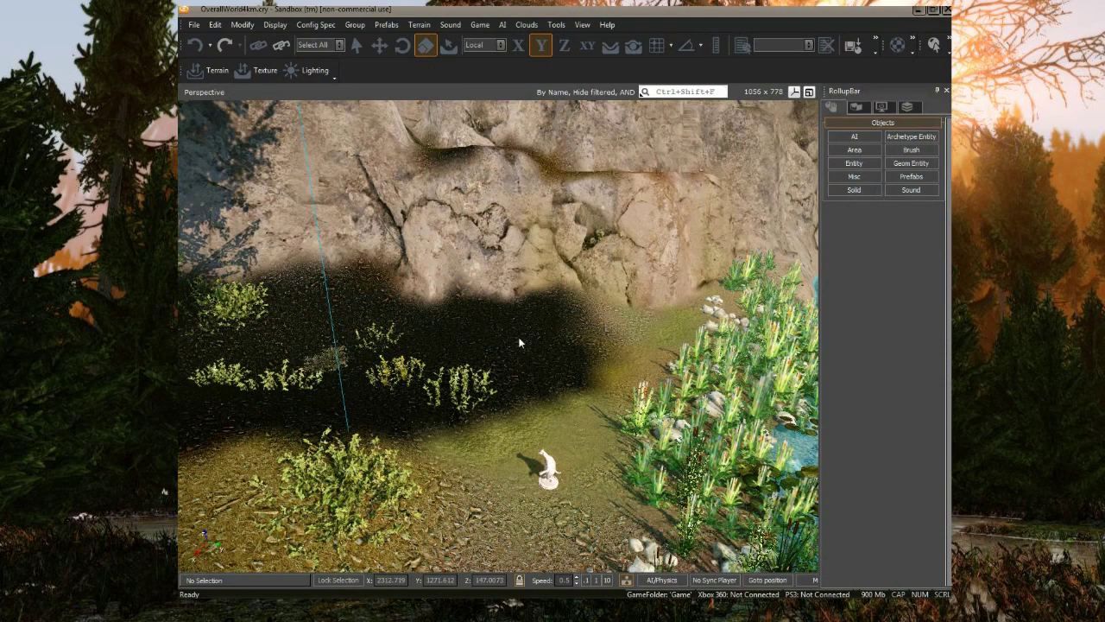
- Examine the relic statue and the ground around it on the lake shore from near and far
key("s")
right_click_drag(521, 341, 549, 426)
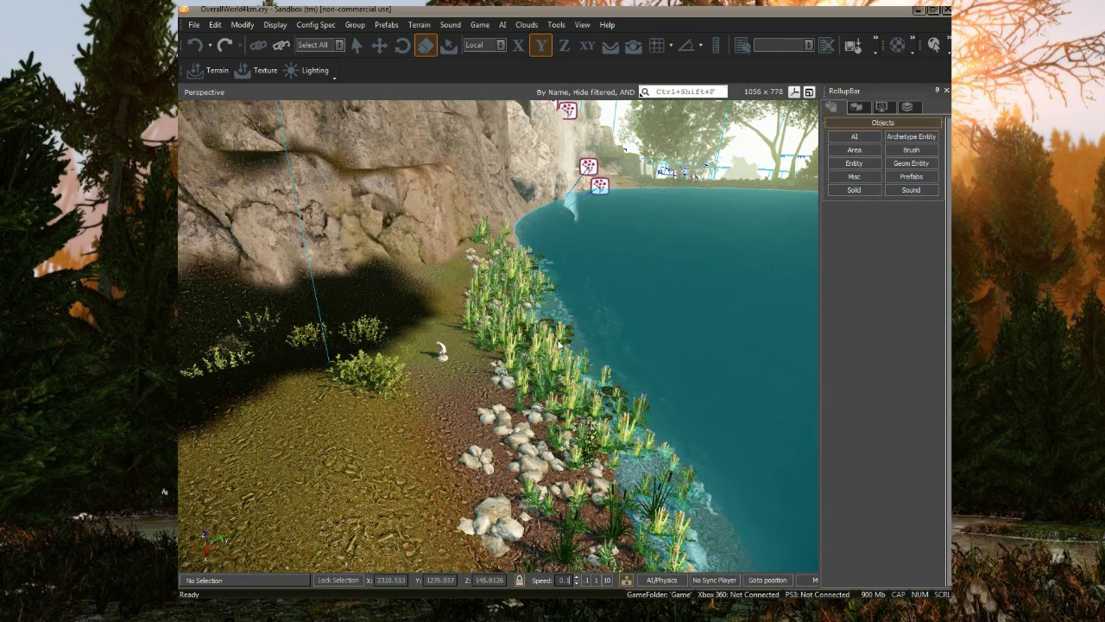
mouse_move(466, 393)
right_mouse_down()
mouse_move(436, 389)
mouse_move(465, 392)
right_mouse_up()
key("w")
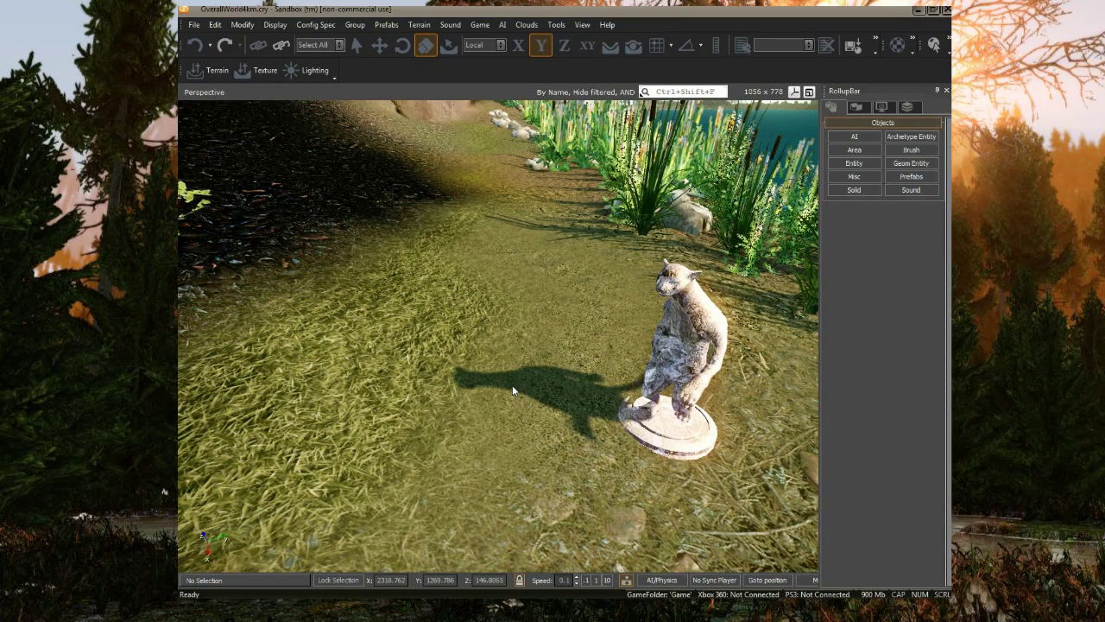
key("s")
right_click_drag(576, 327, 576, 326)
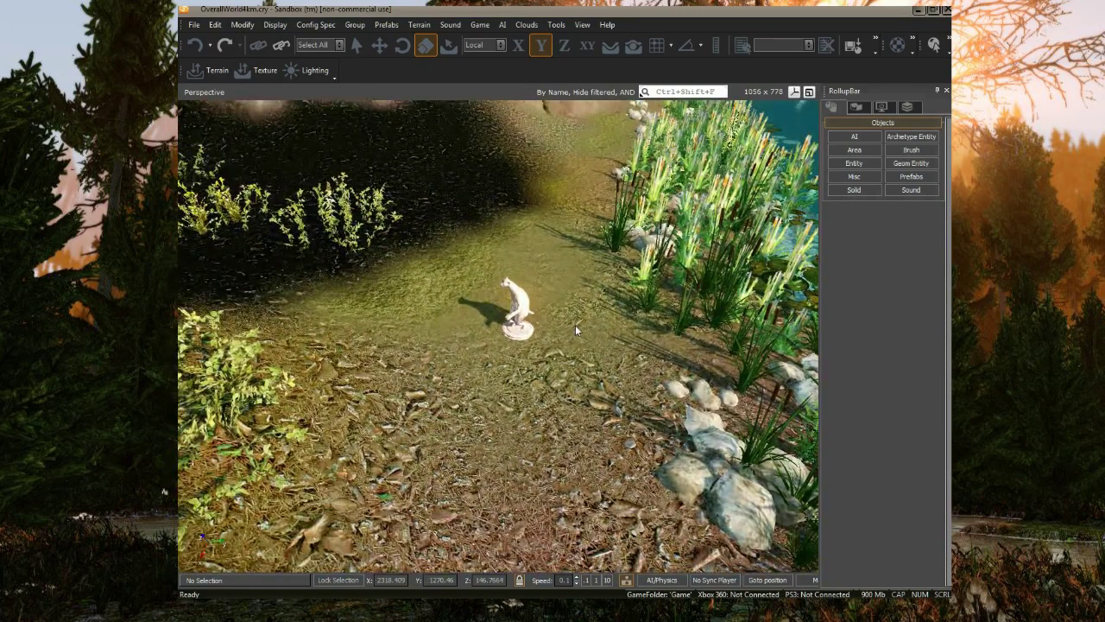
key("s")
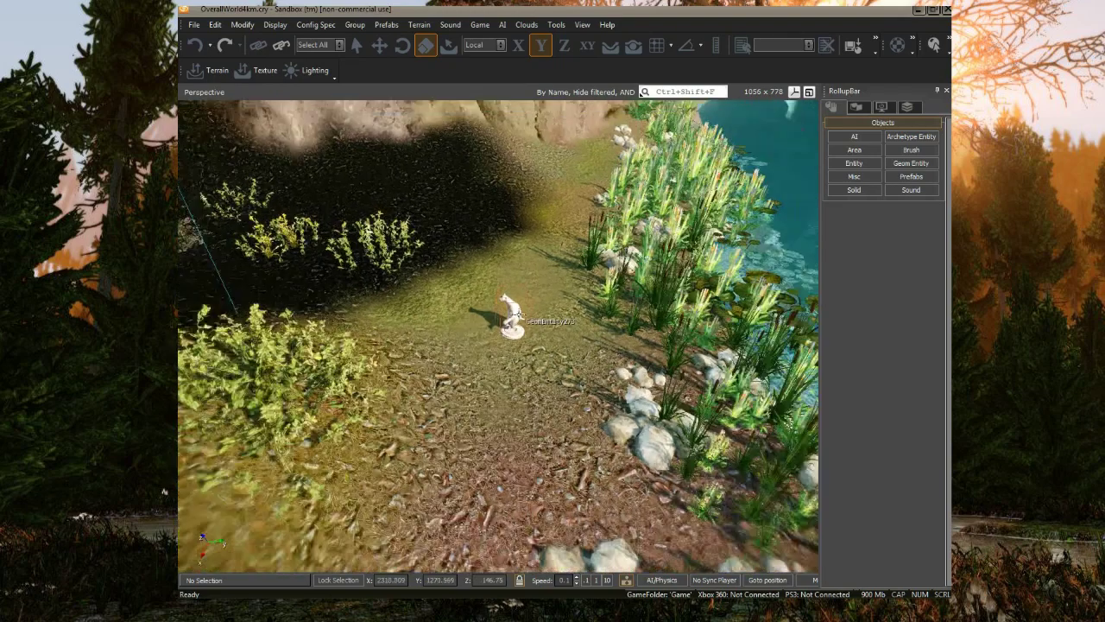
key("w")
right_click_drag(518, 316, 518, 316)
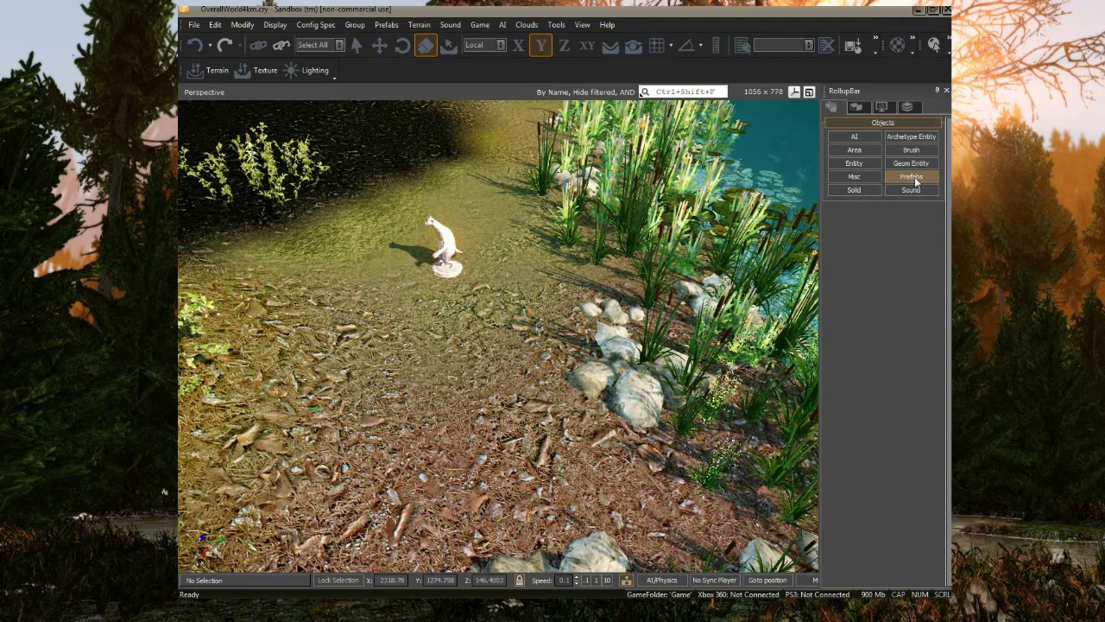
- Place a ProximityTrigger entity from the Triggers category at the statue
left_click(861, 163)
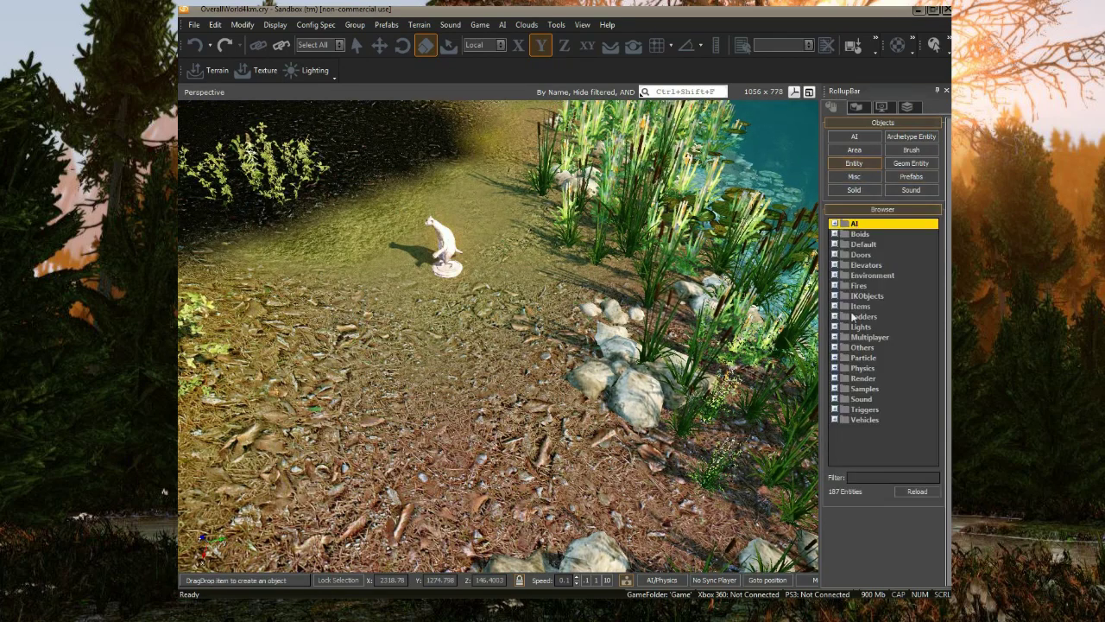
double_click(842, 409)
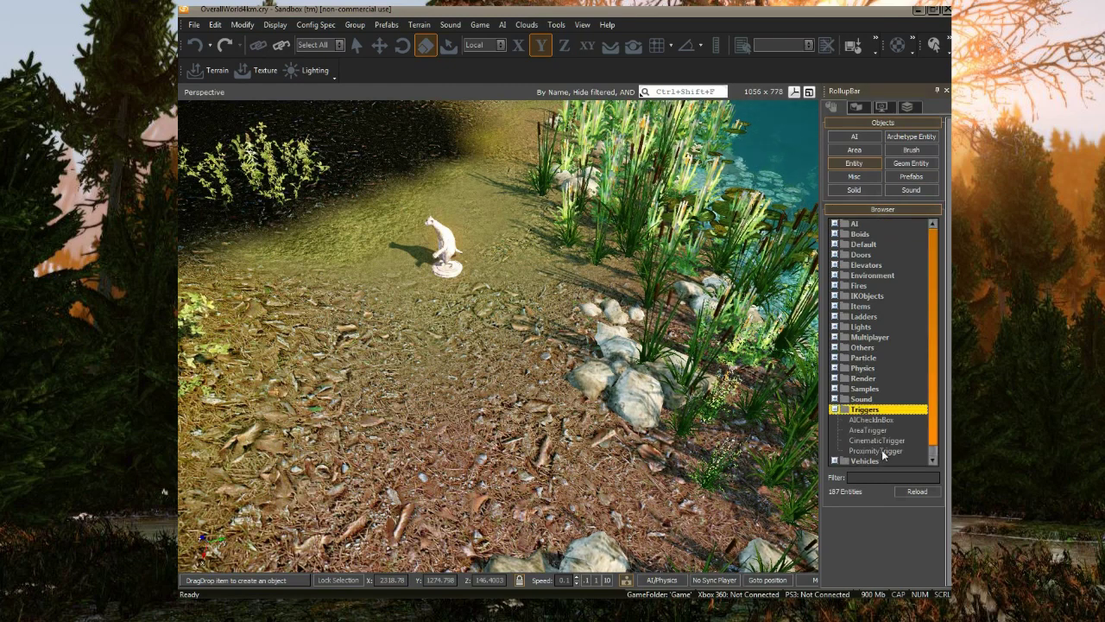
left_click_drag(883, 451, 465, 244)
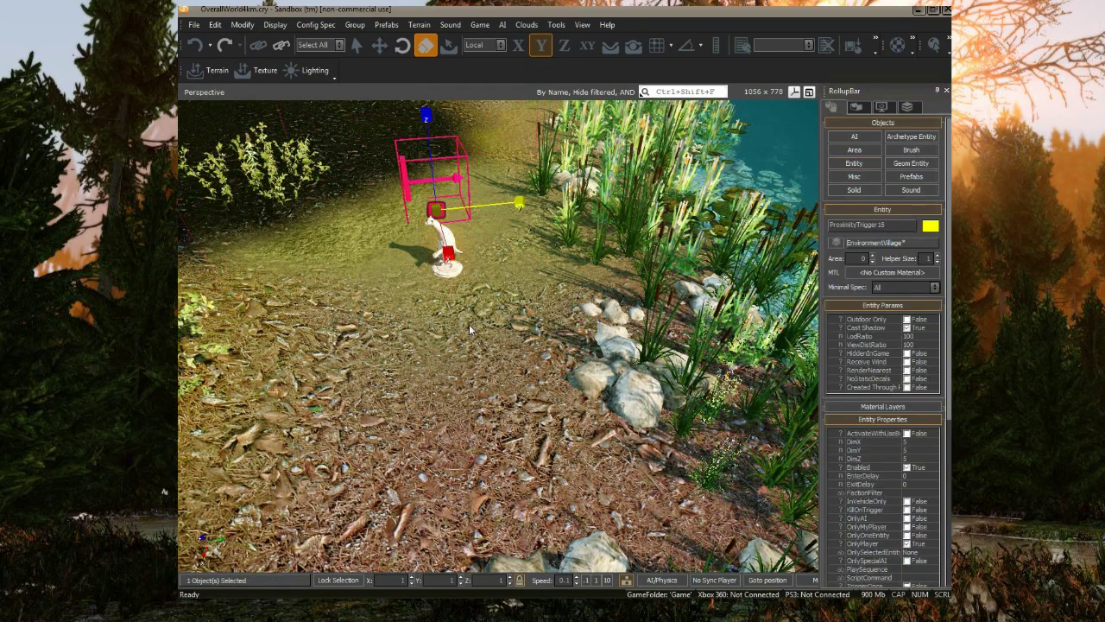
- Move the proximity trigger down onto the statue's base so that it encloses the statue
right_click_drag(482, 322, 485, 328)
key("w")
key("w")
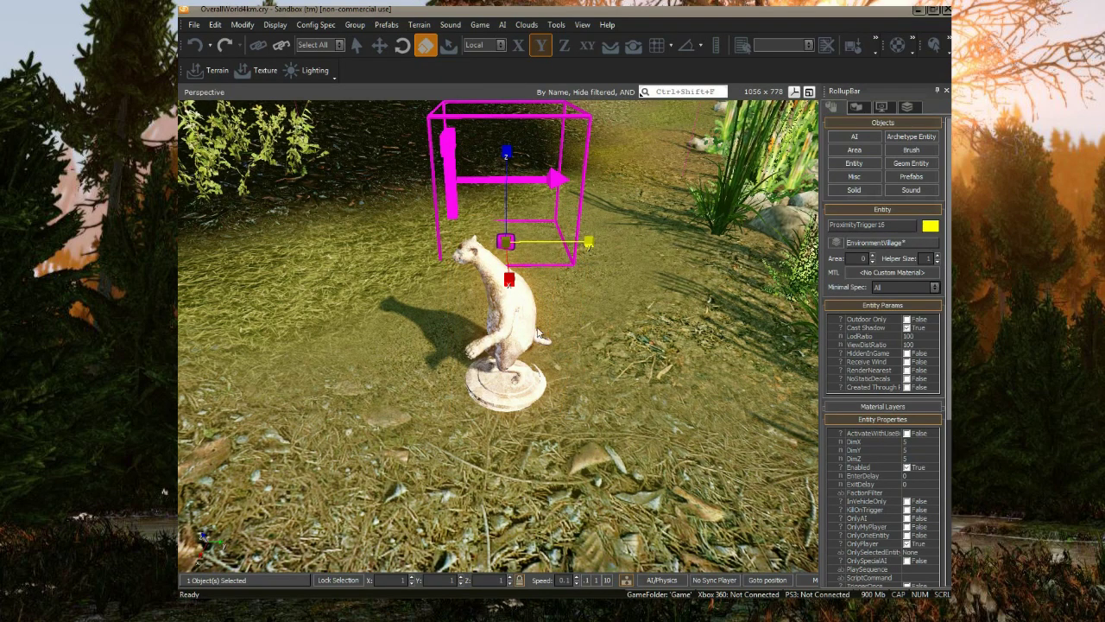
left_click(510, 386, "ctrl+shift")
- Rename the proximity trigger around the statue as RelicTrigger
right_click_drag(638, 443, 662, 418)
key("s")
key("w")
left_click_drag(892, 225, 632, 227)
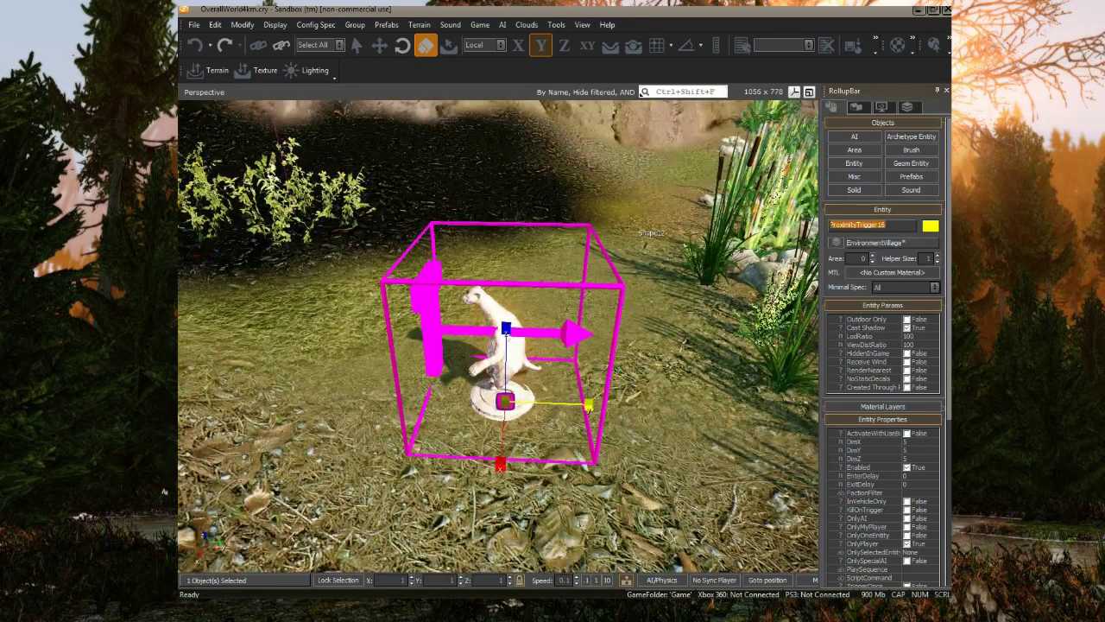
type("RelicTrigg")
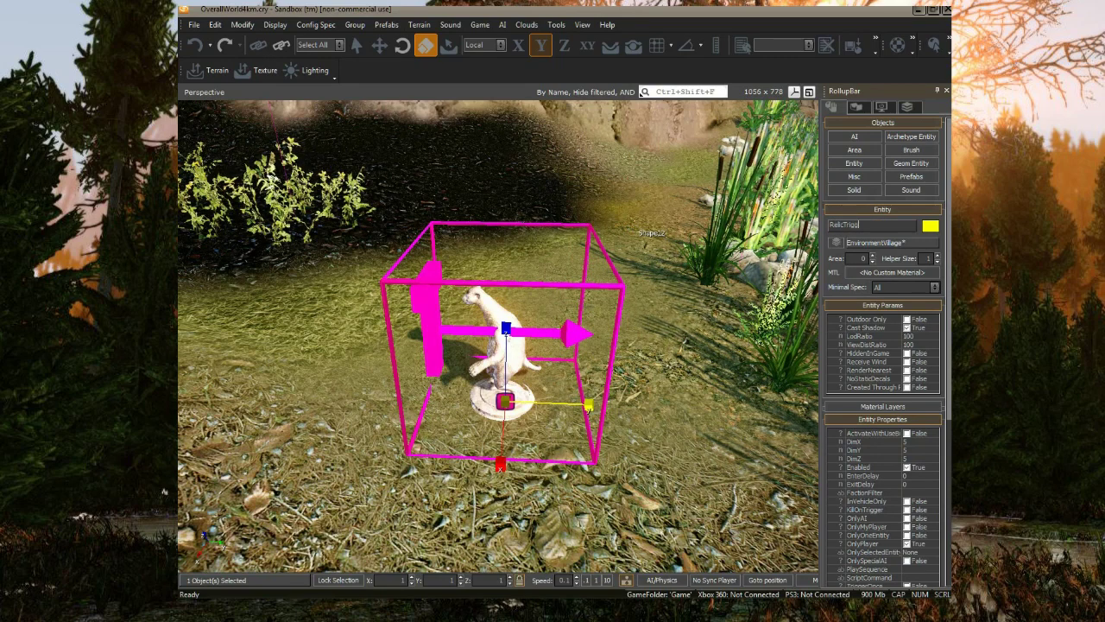
type("er")
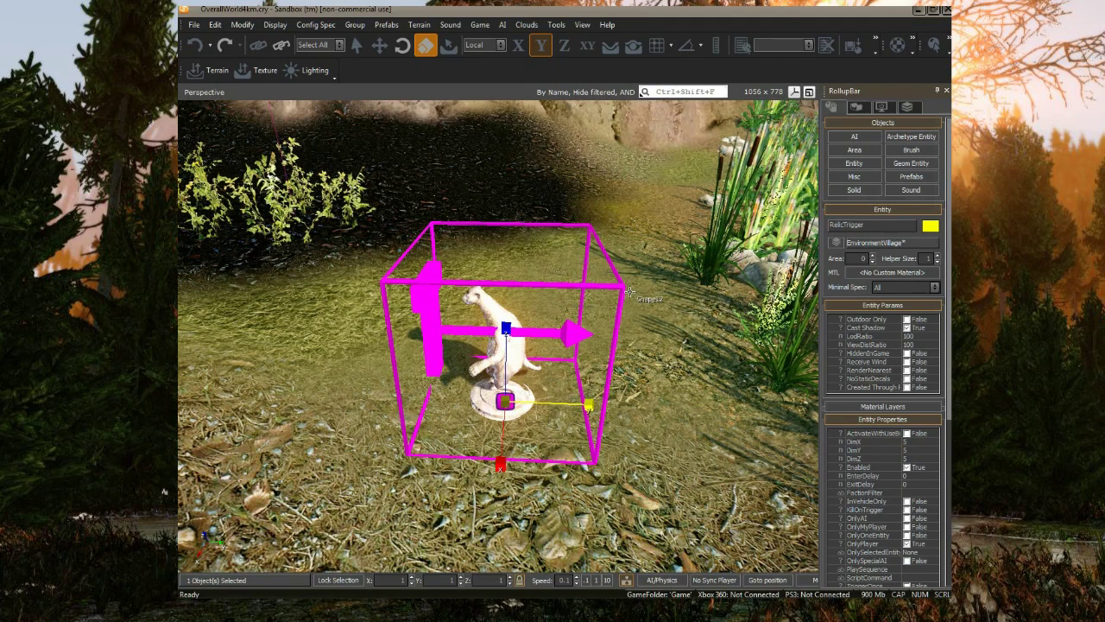
- Rename the statue's geometry entity as LargeRelic and deselect it
right_click_drag(630, 292, 589, 282)
left_click(572, 339)
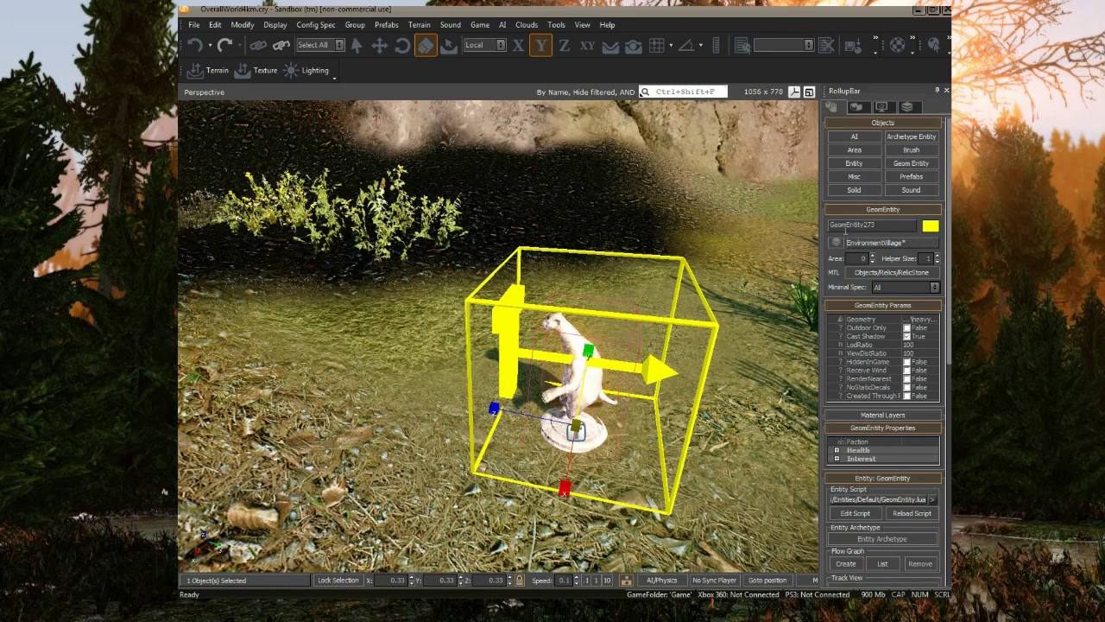
double_click(889, 224)
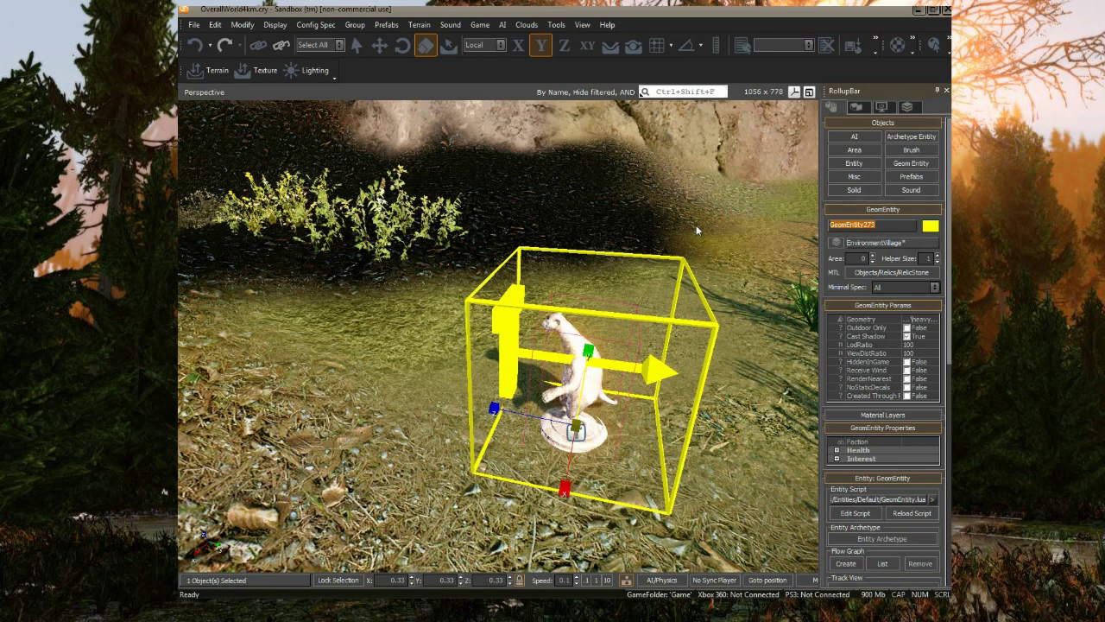
type("L")
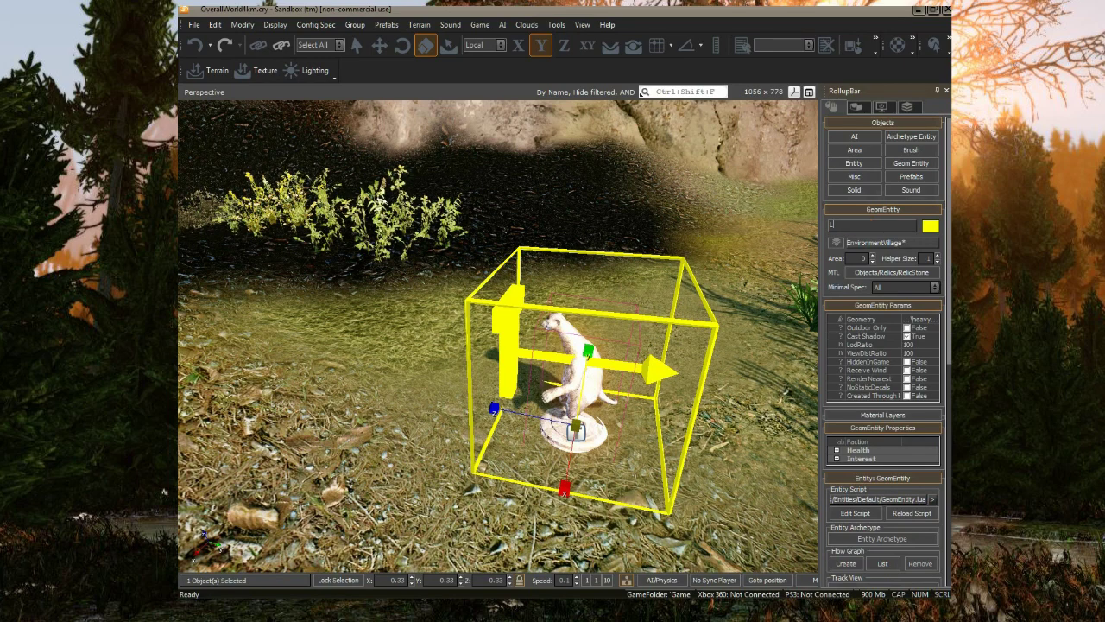
type("argeRelic")
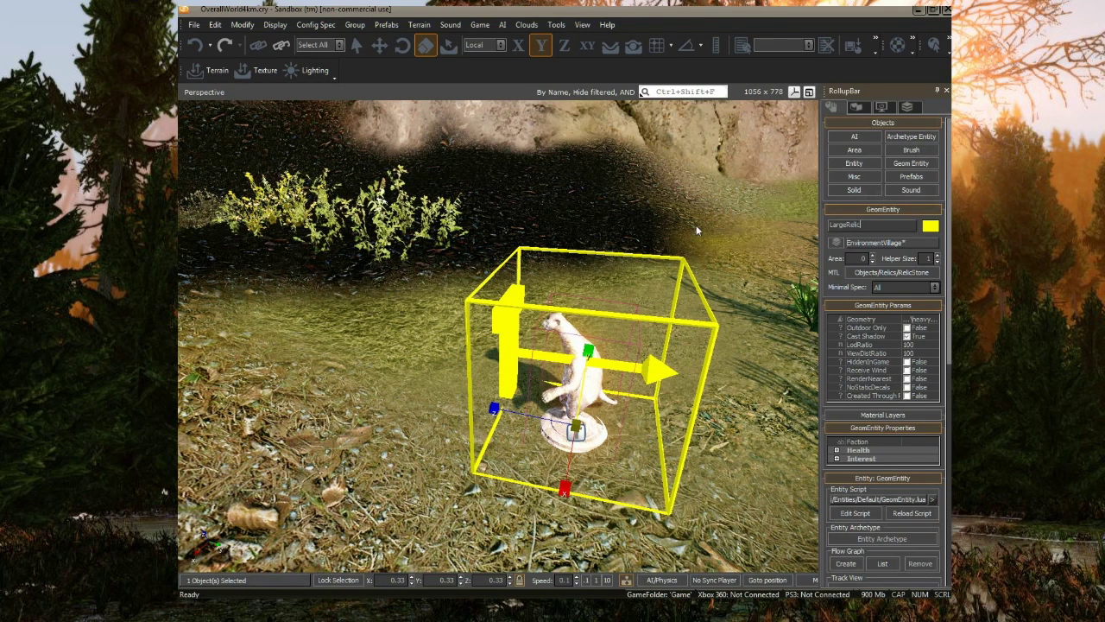
left_click(582, 473)
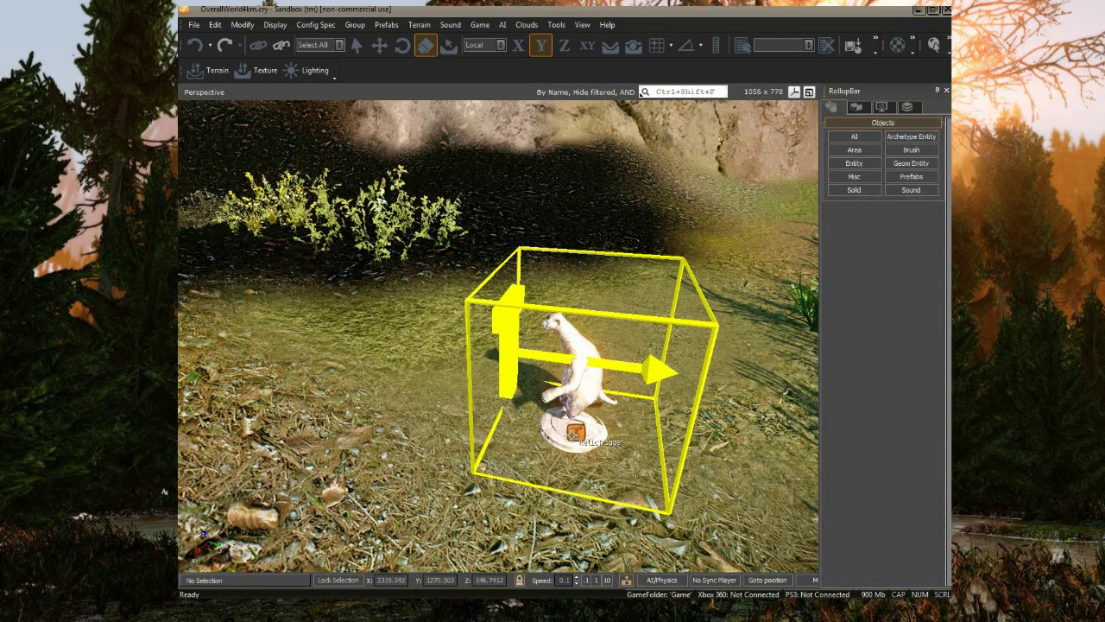
- Create a flow graph for the RelicTrigger entity in the Interaction group
left_click(573, 434)
key("s")
right_click_drag(690, 282, 691, 278)
key("w")
left_click(860, 500)
scroll(860, 500, "down", 2)
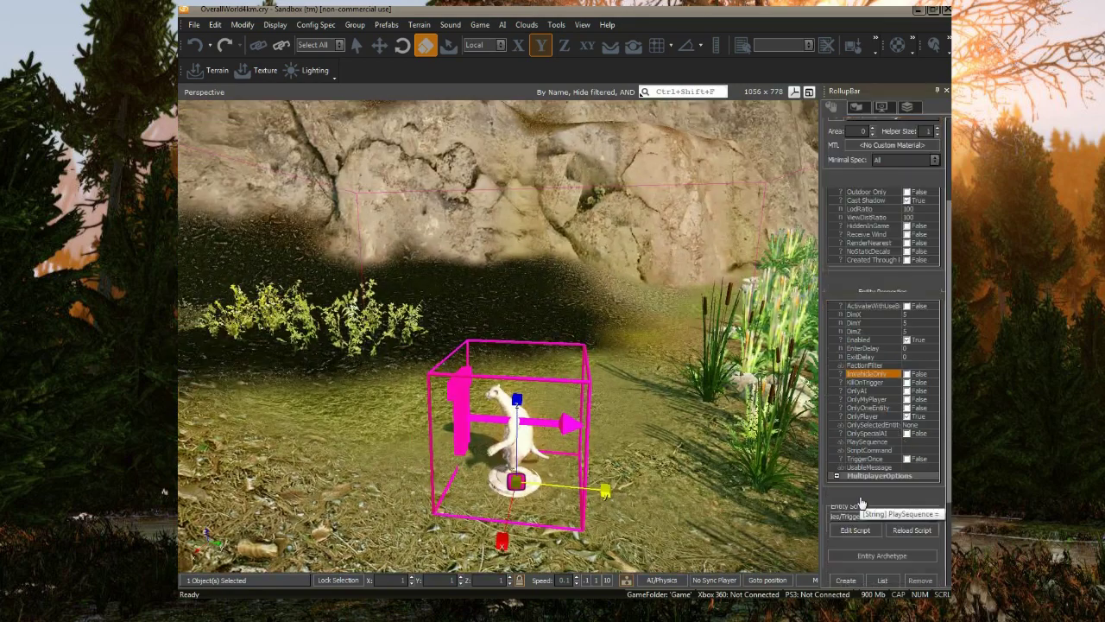
scroll(859, 502, "down", 3)
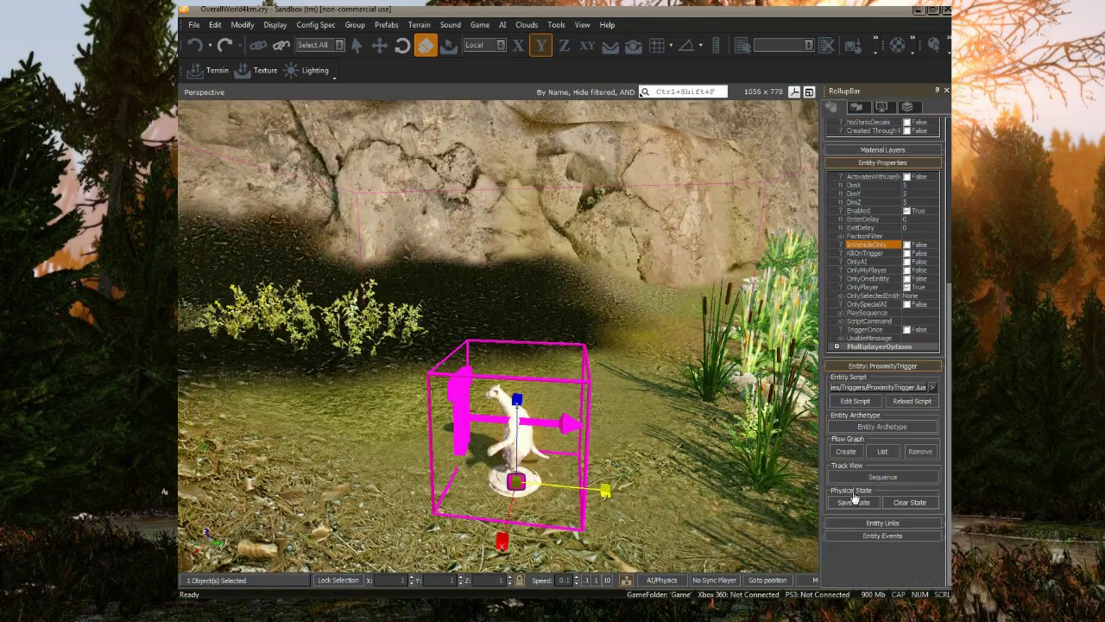
left_click(837, 451)
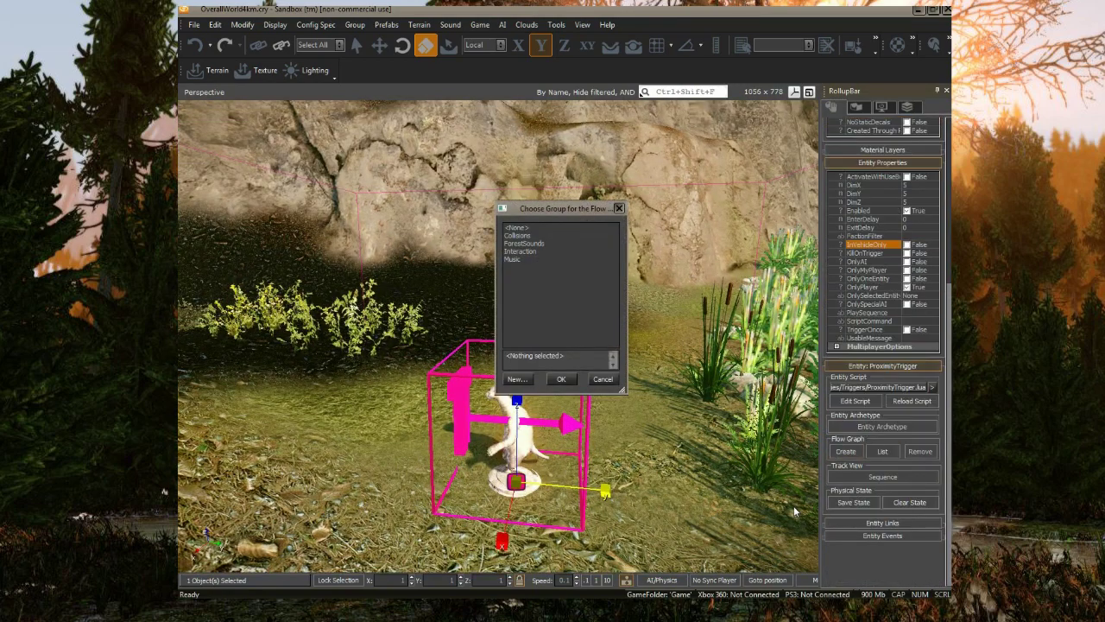
left_click(521, 251)
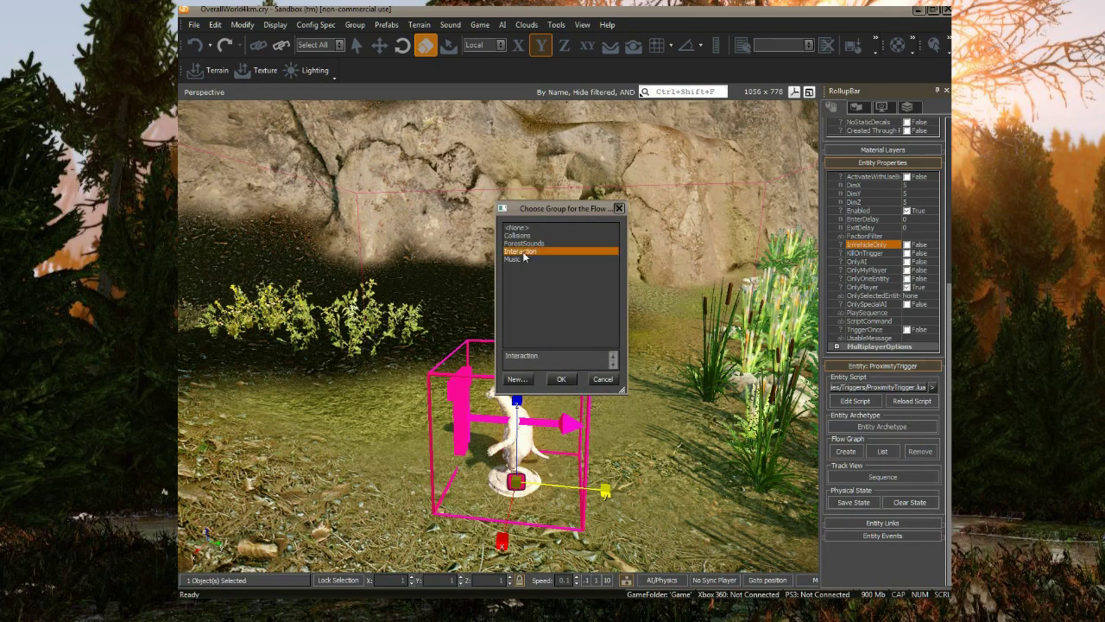
left_click(561, 380)
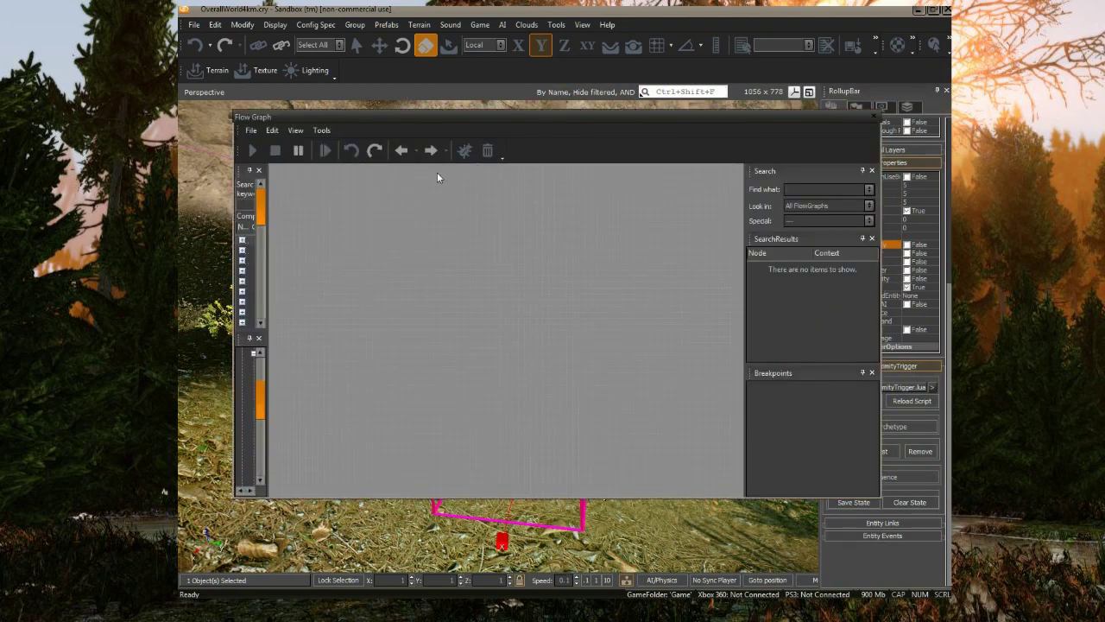
- Add the selected RelicTrigger entity to the empty flow graph as a node and shift it aside to leave space beside it
left_click_drag(512, 115, 480, 115)
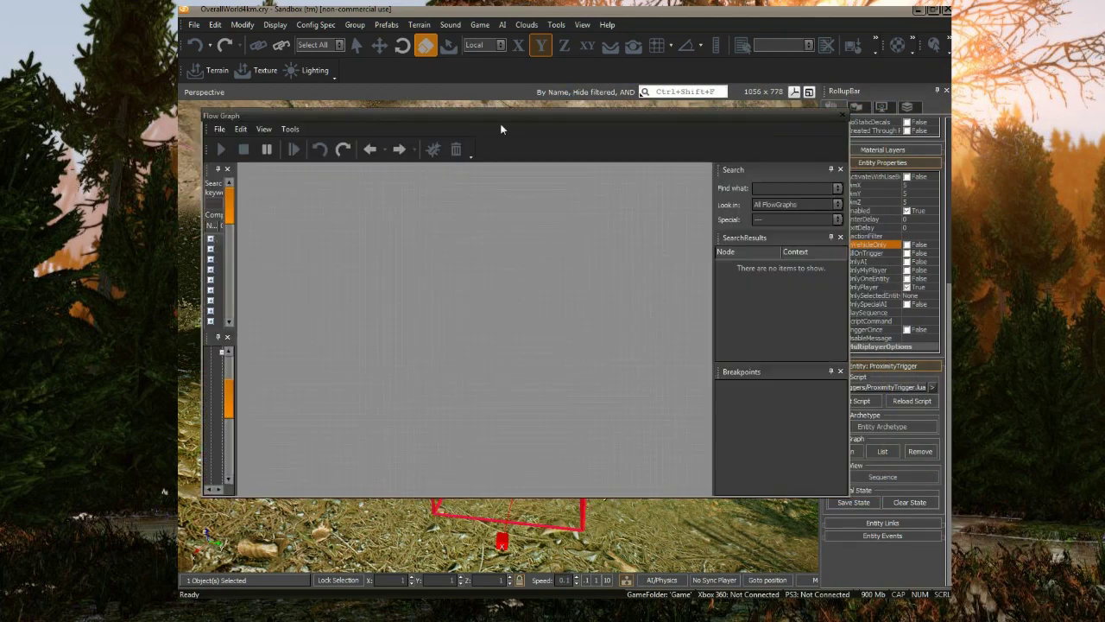
right_click(392, 244)
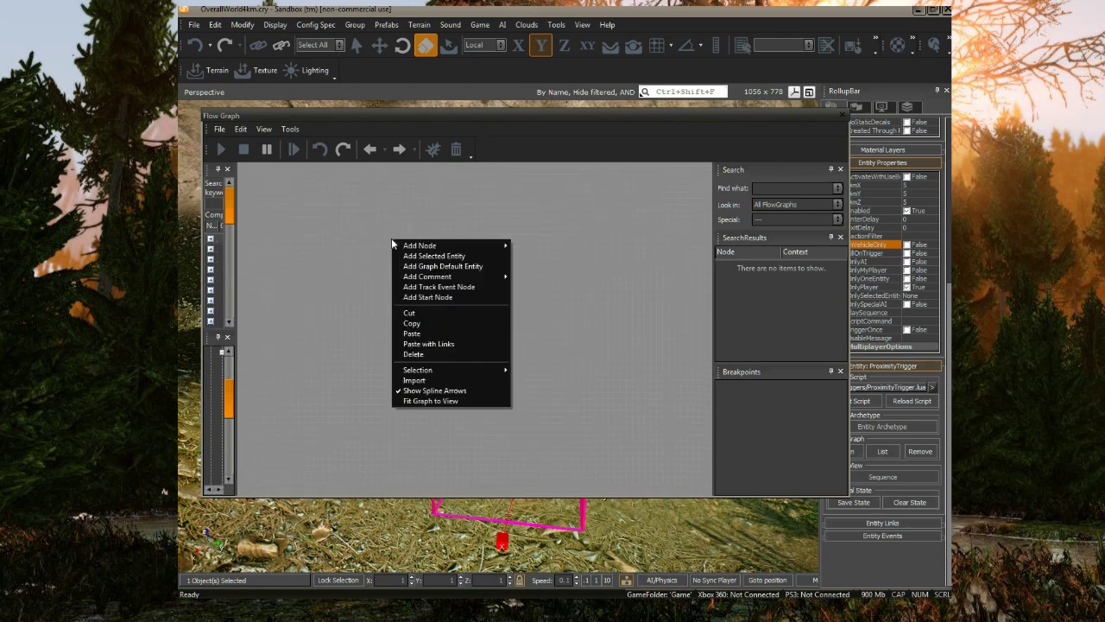
left_click(417, 196)
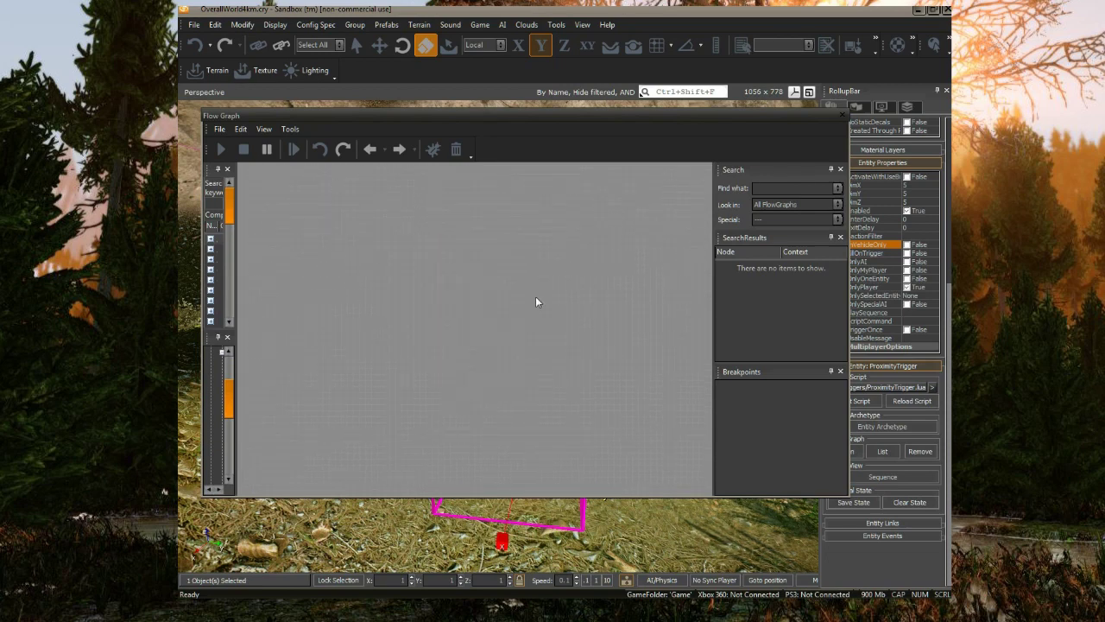
right_click(380, 225)
left_click(419, 238)
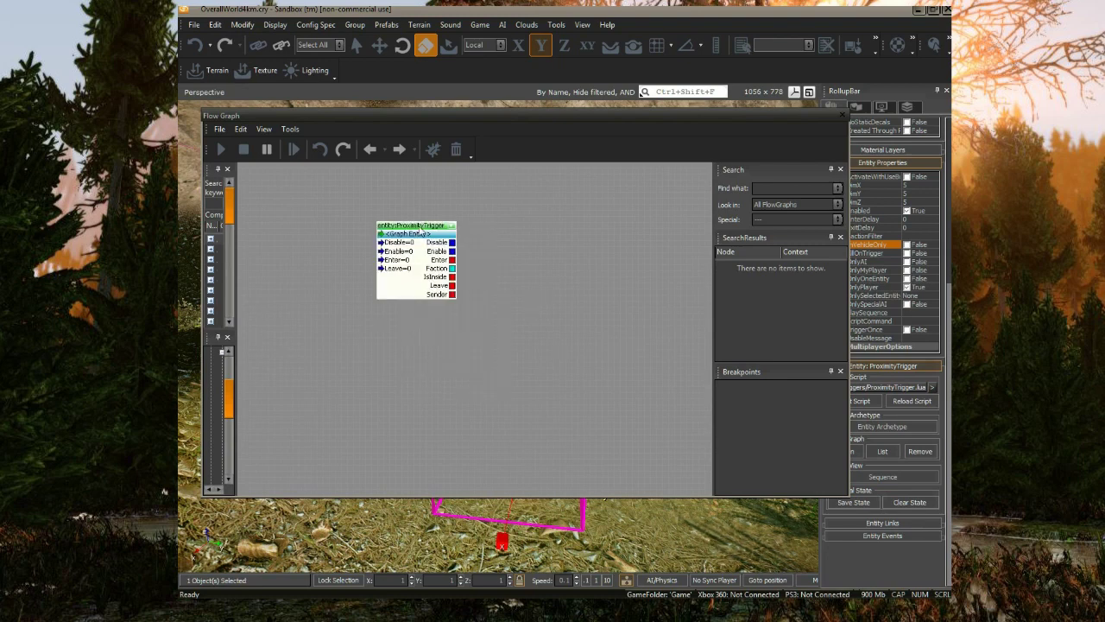
left_click_drag(420, 229, 341, 229)
middle_click_drag(450, 271, 481, 356)
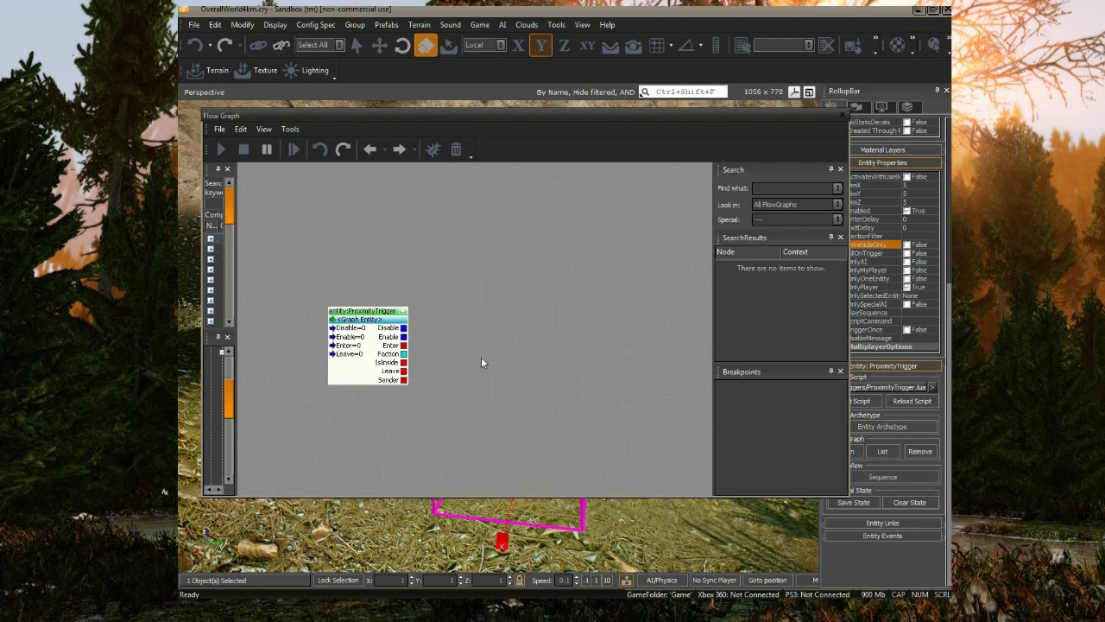
right_click_drag(481, 359, 453, 267)
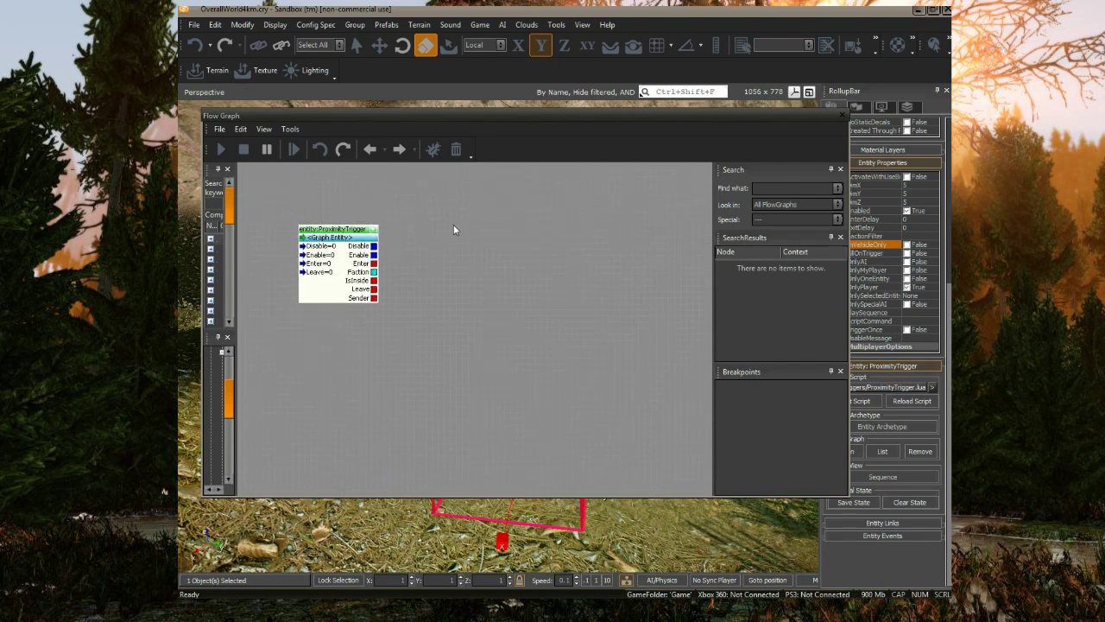
- Add a UI:Functions:OstrovHUD:UpdateDialogueBox node beside the trigger node and link the trigger's Enter output to its Call input
right_click(454, 227)
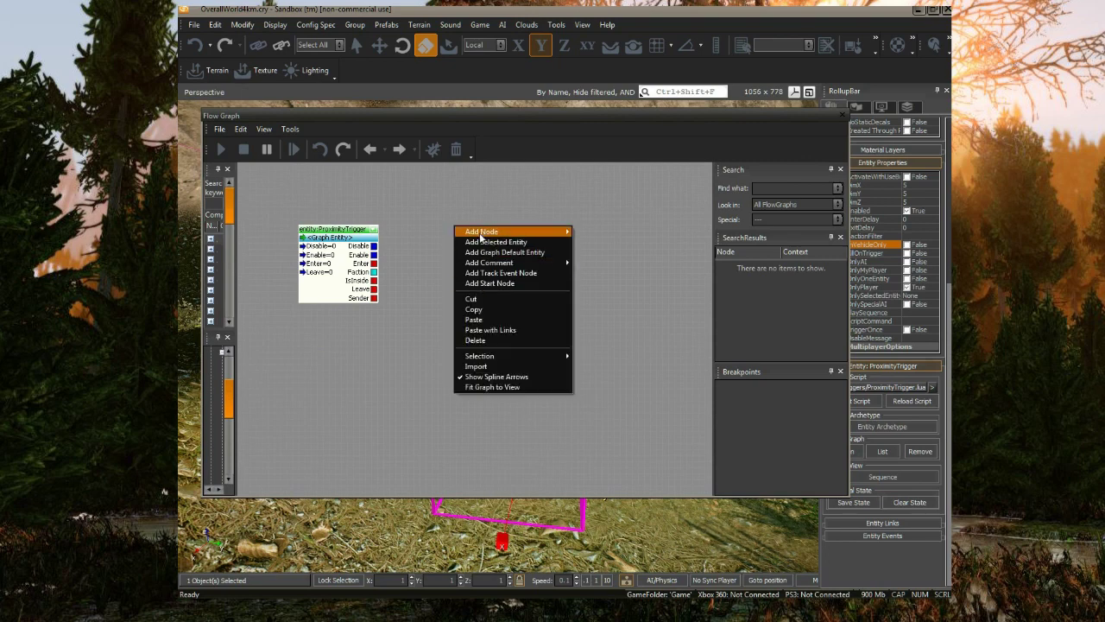
mouse_move(481, 233)
mouse_move(613, 565)
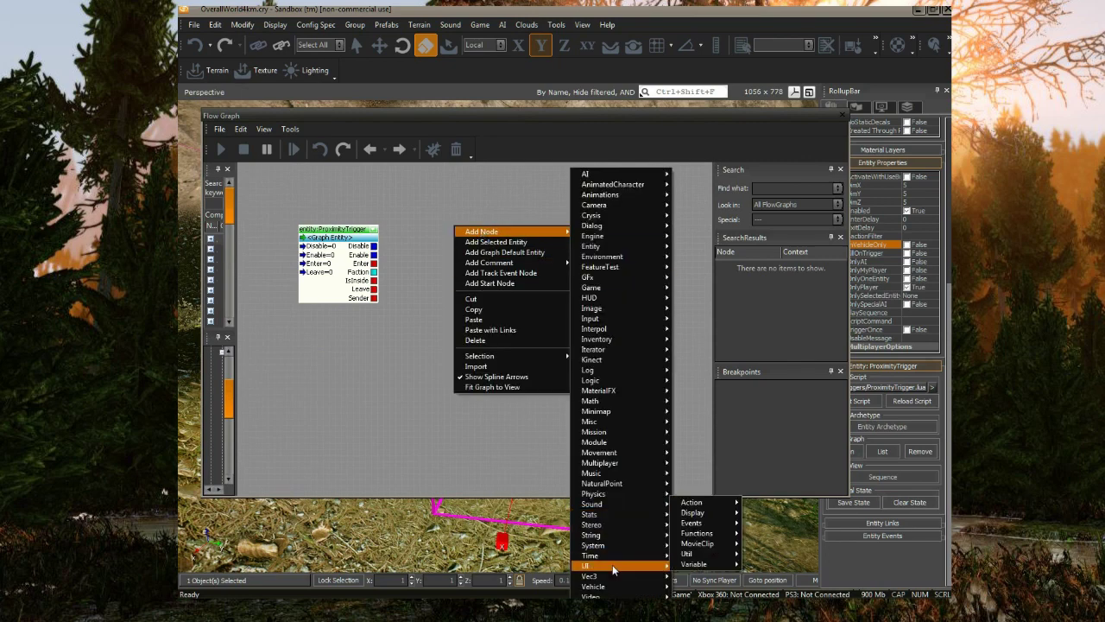
mouse_move(734, 524)
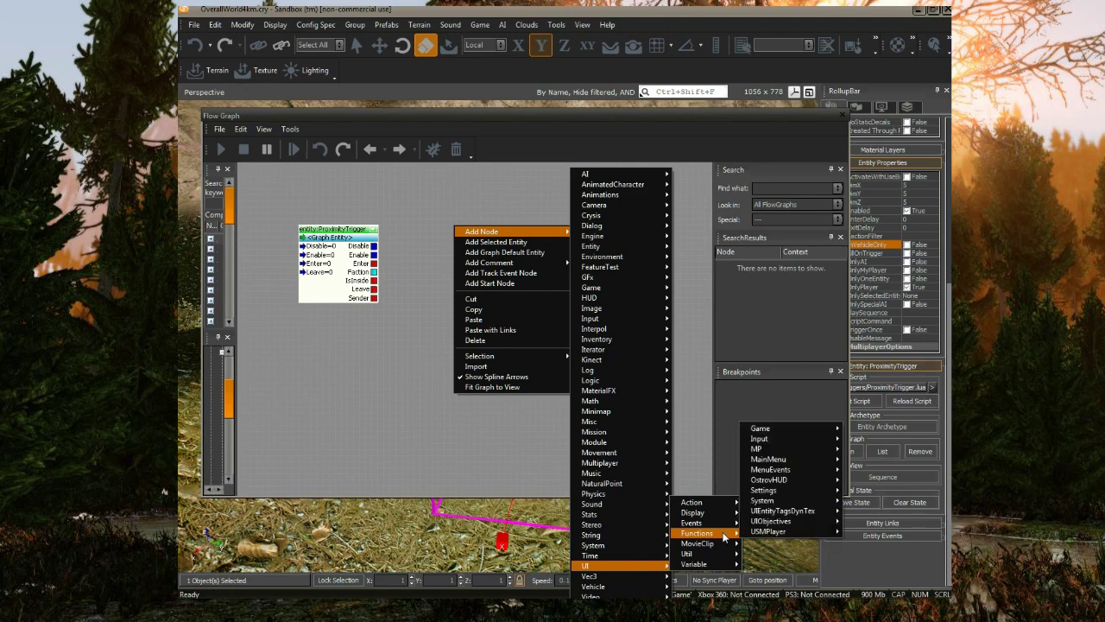
mouse_move(805, 483)
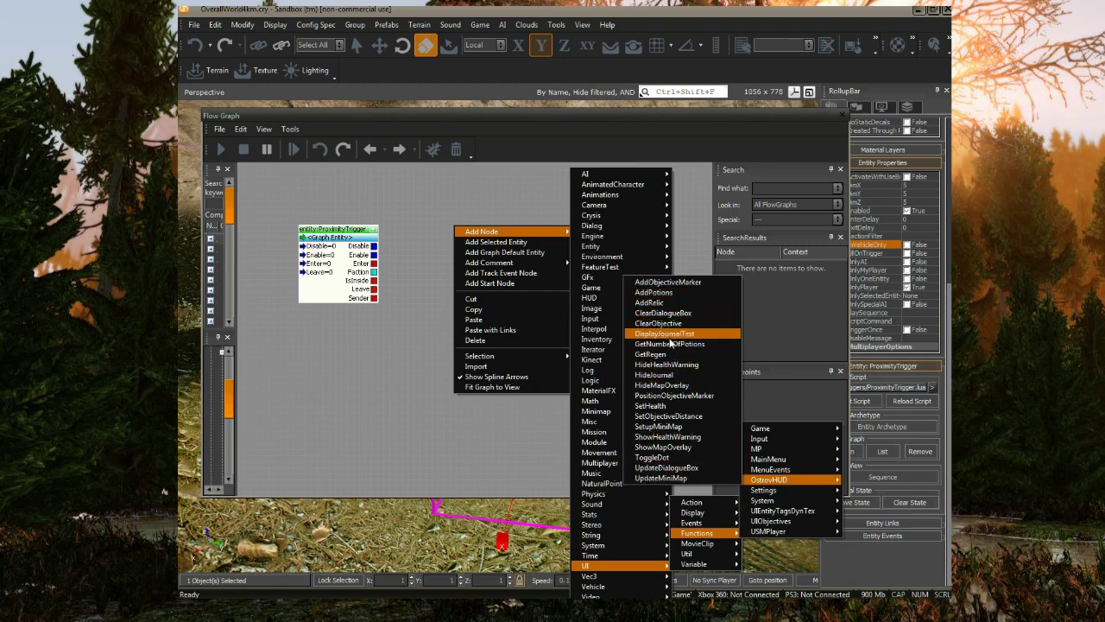
left_click(671, 469)
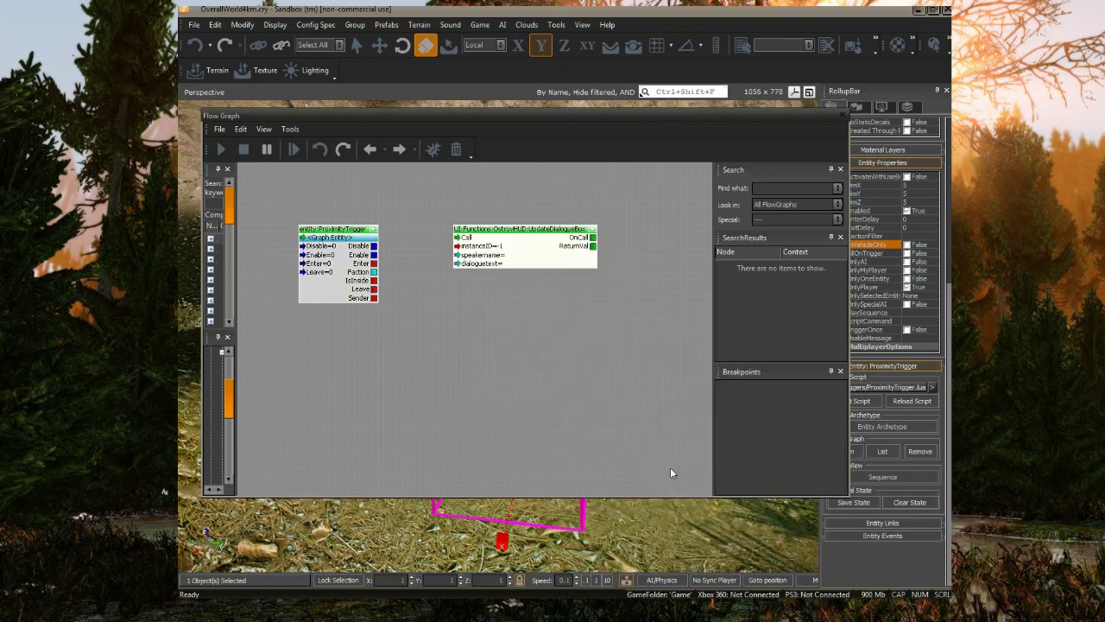
left_click_drag(509, 259, 495, 254)
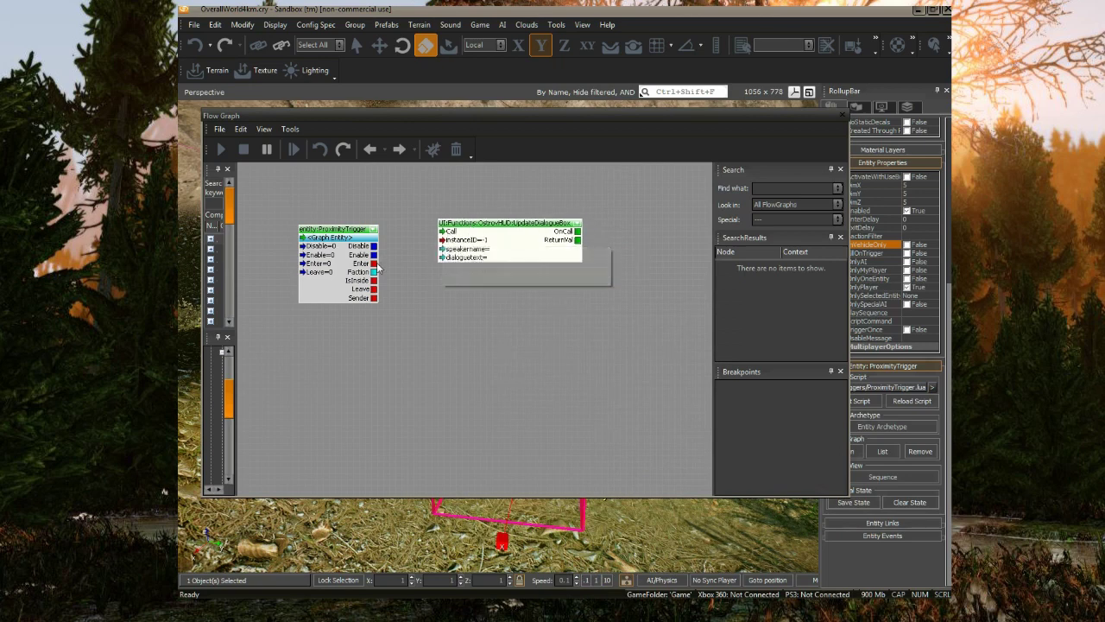
left_click_drag(377, 263, 445, 231)
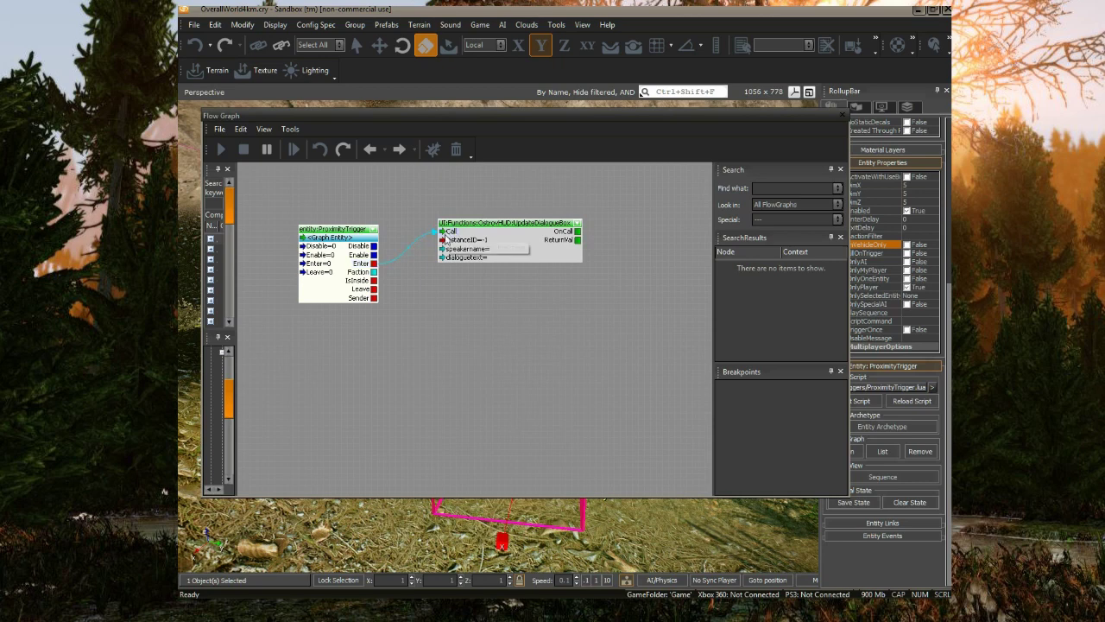
- Set the UpdateDialogueBox node's dialoguetext to 'Press "F" to pickup.' and shift the node slightly away from the trigger node
left_click(484, 257)
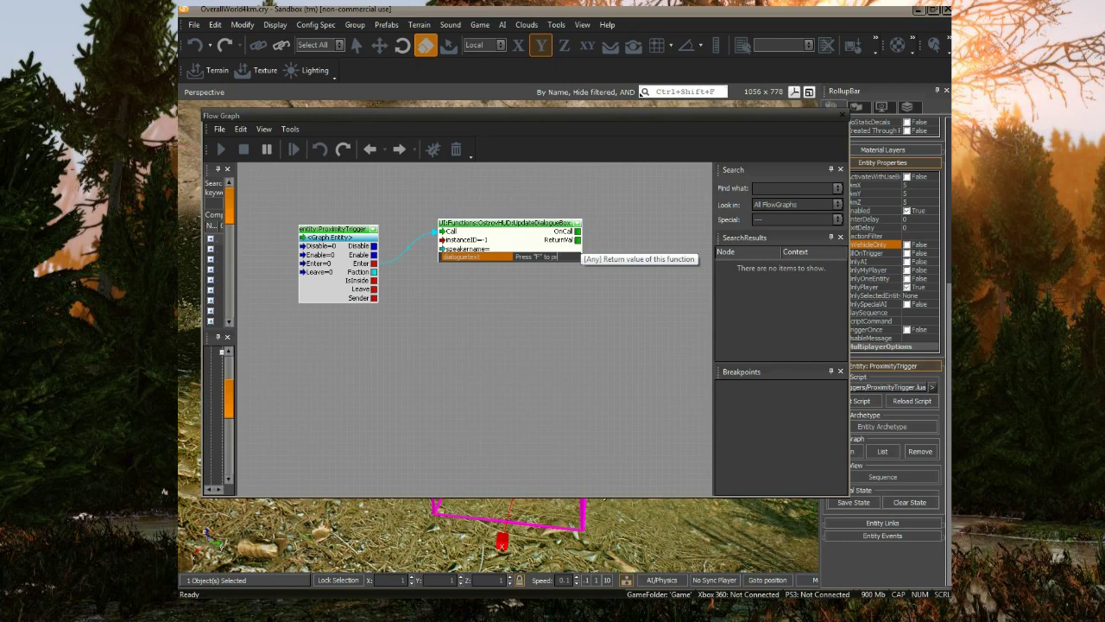
type("ckup.")
key("Return")
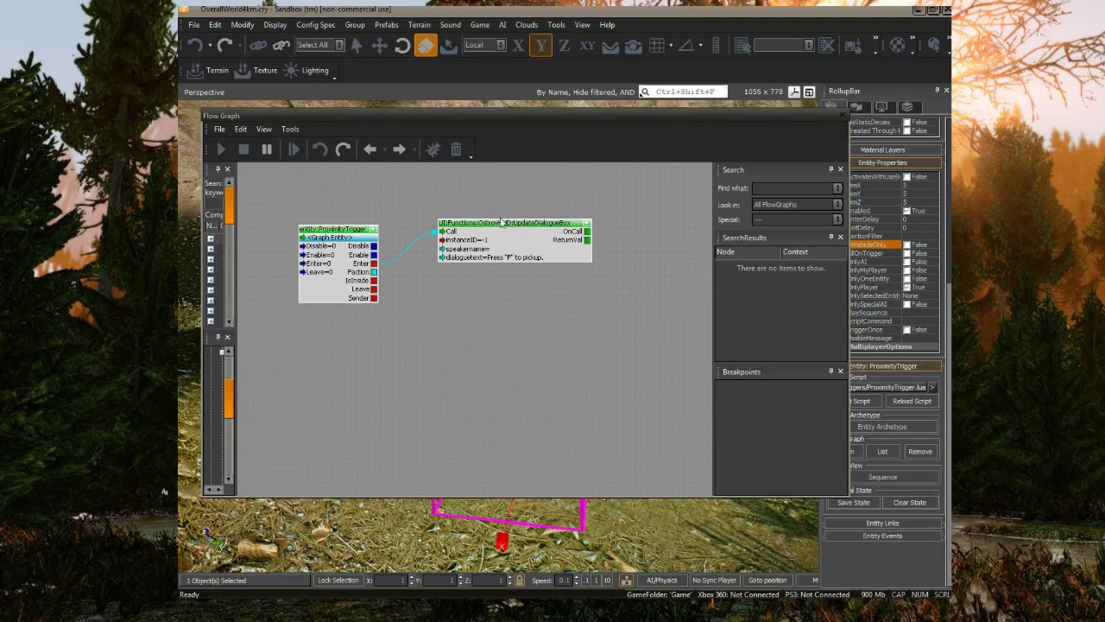
left_click_drag(501, 221, 507, 216)
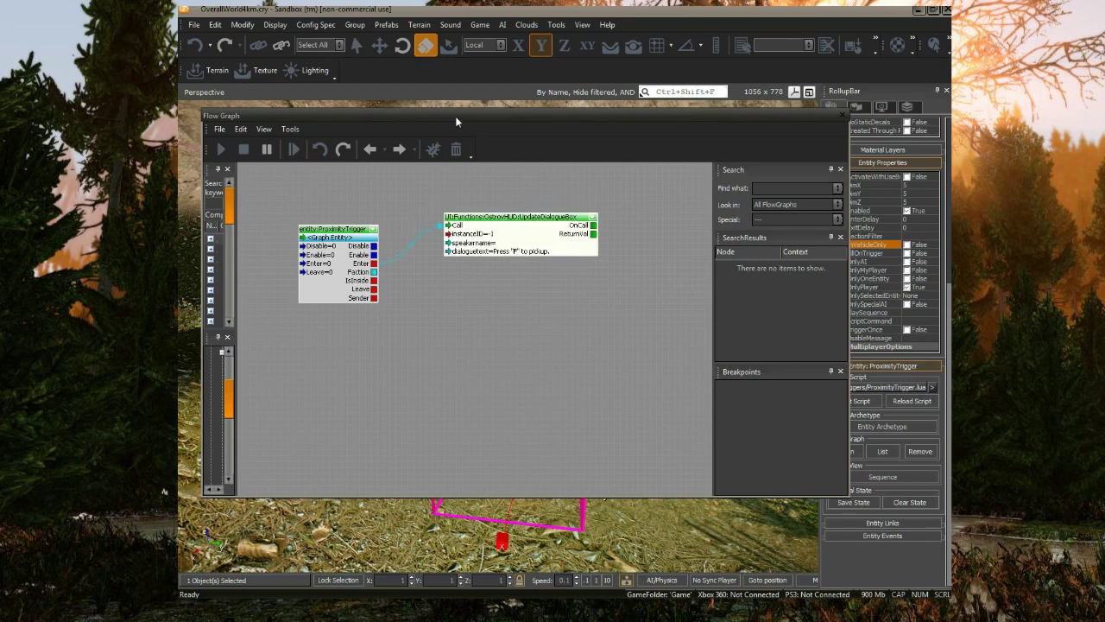
- Clear the flow graph out of the way and play the level to test the pickup prompt near the relic statue
left_click_drag(456, 117, 1104, 92)
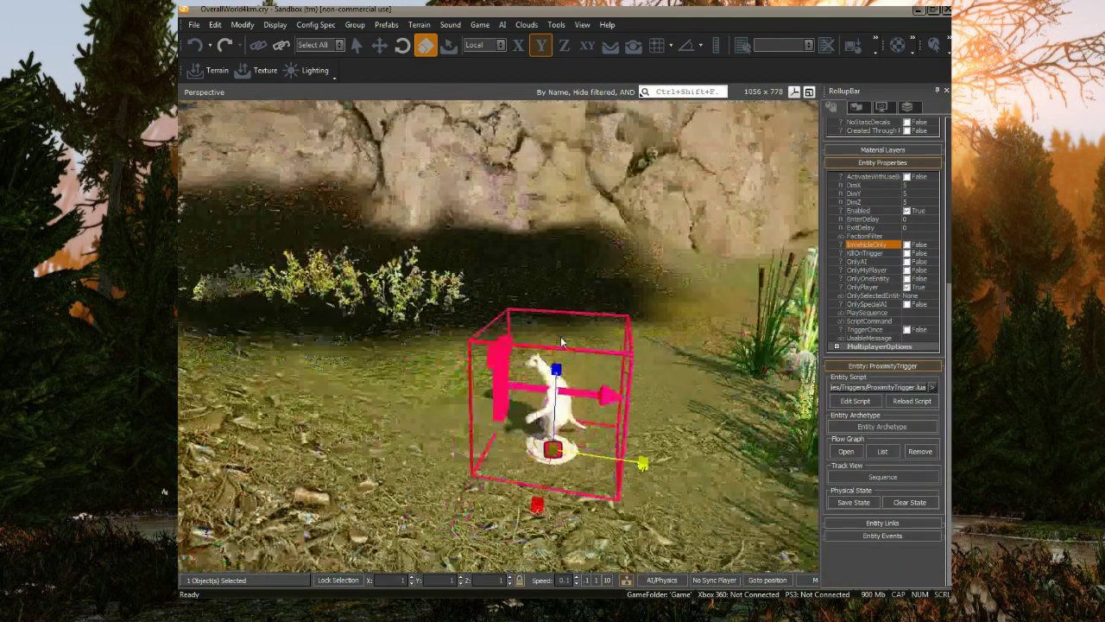
key("ctrl+g")
key("w")
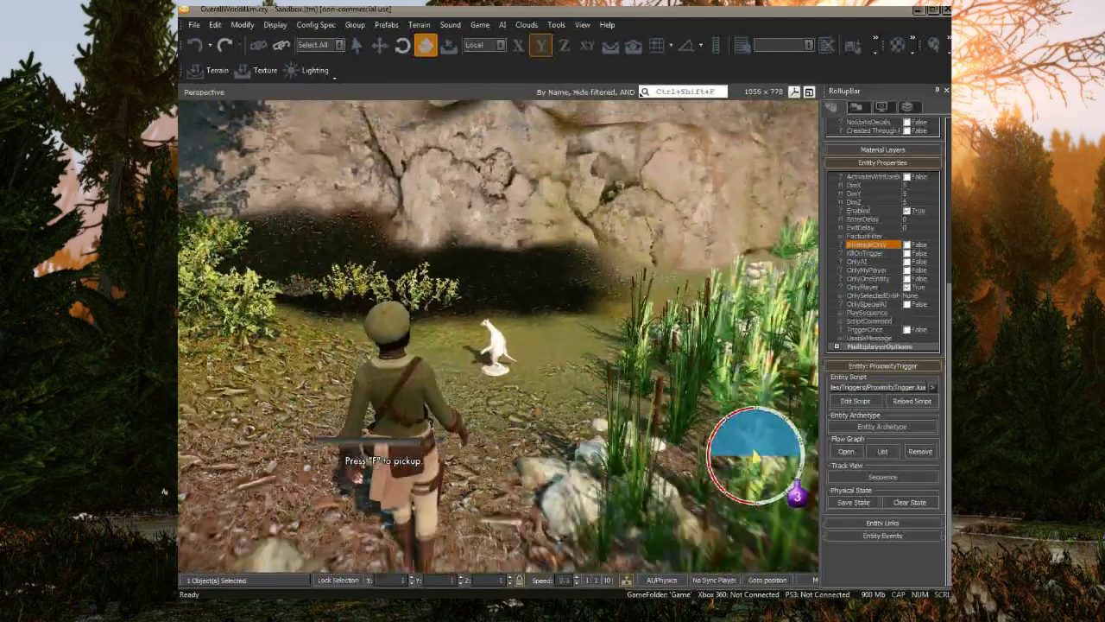
key("Escape")
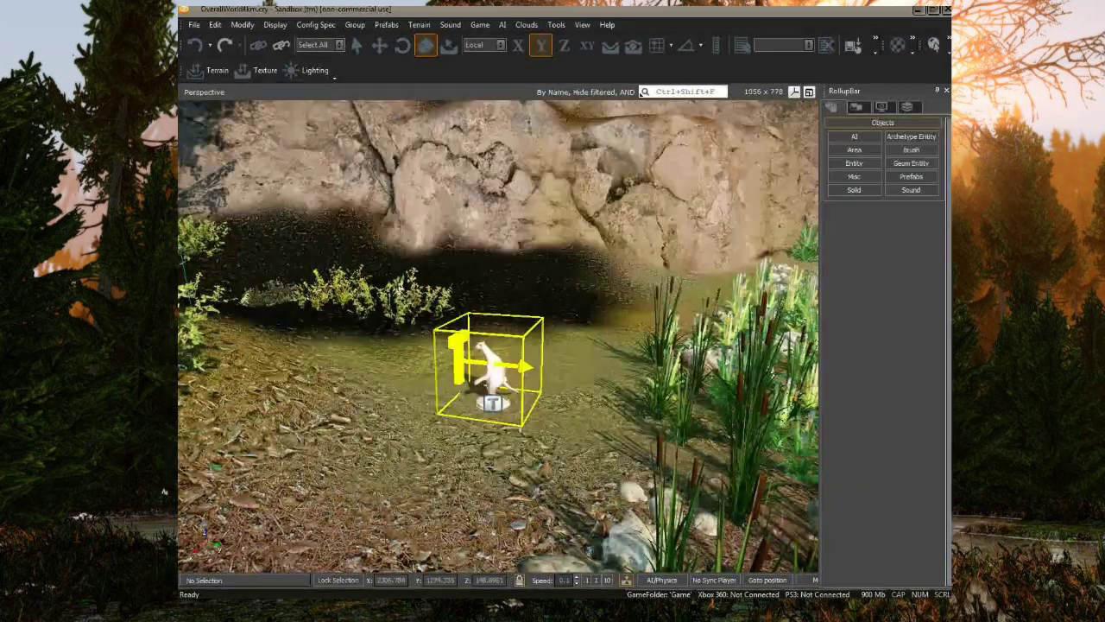
- Restart the playtest farther from the relic and walk the character through the trigger area to check when the prompt shows and clears
key("s")
key("s")
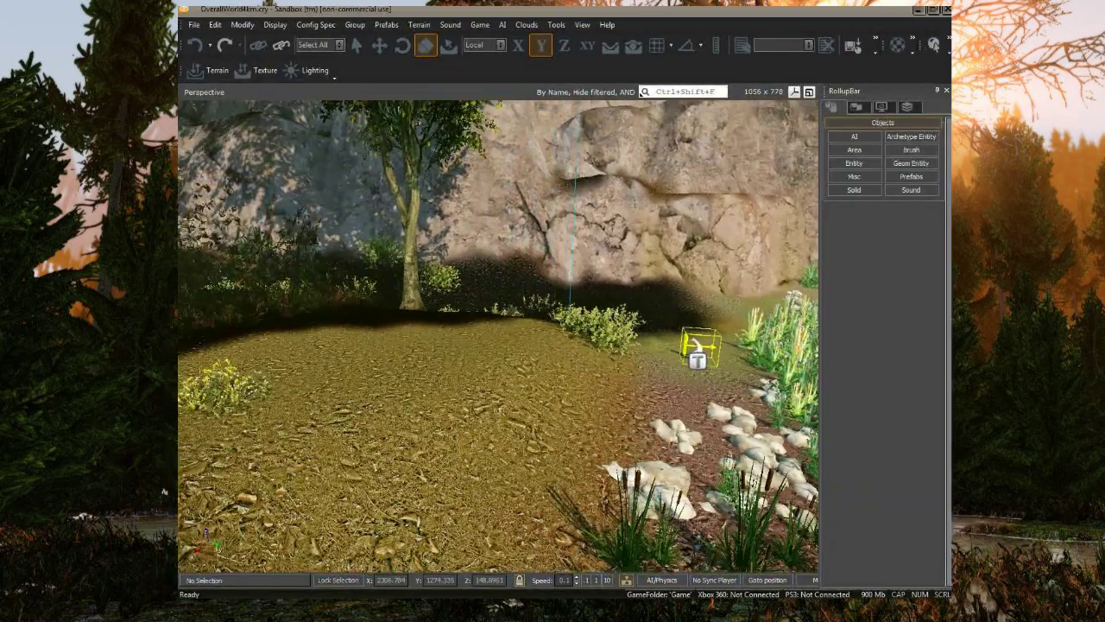
key("ctrl+g")
key("w")
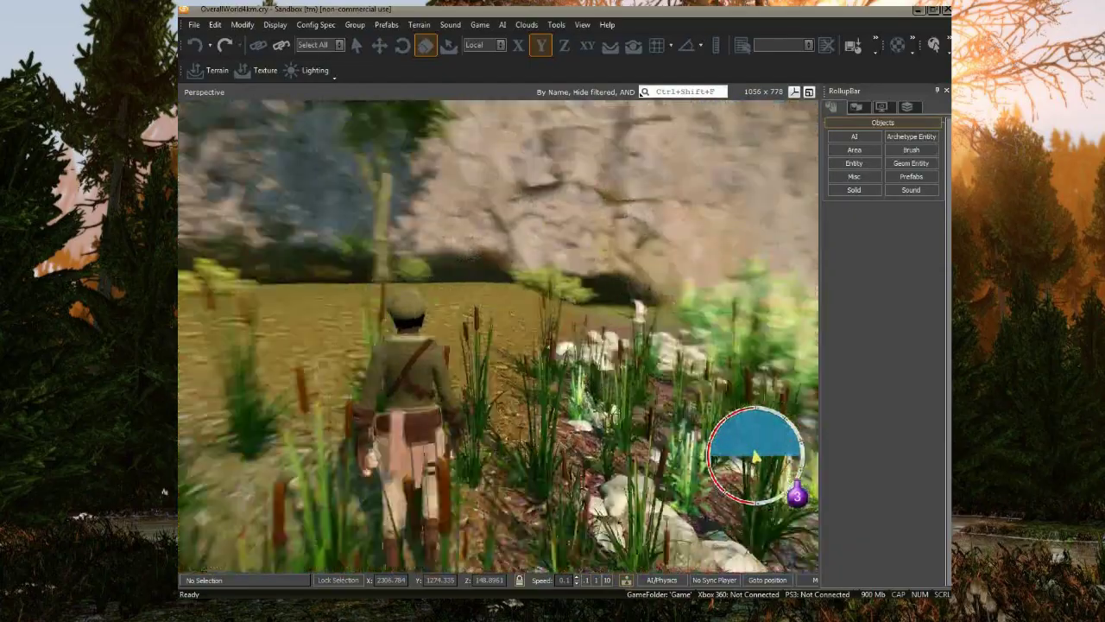
key("w")
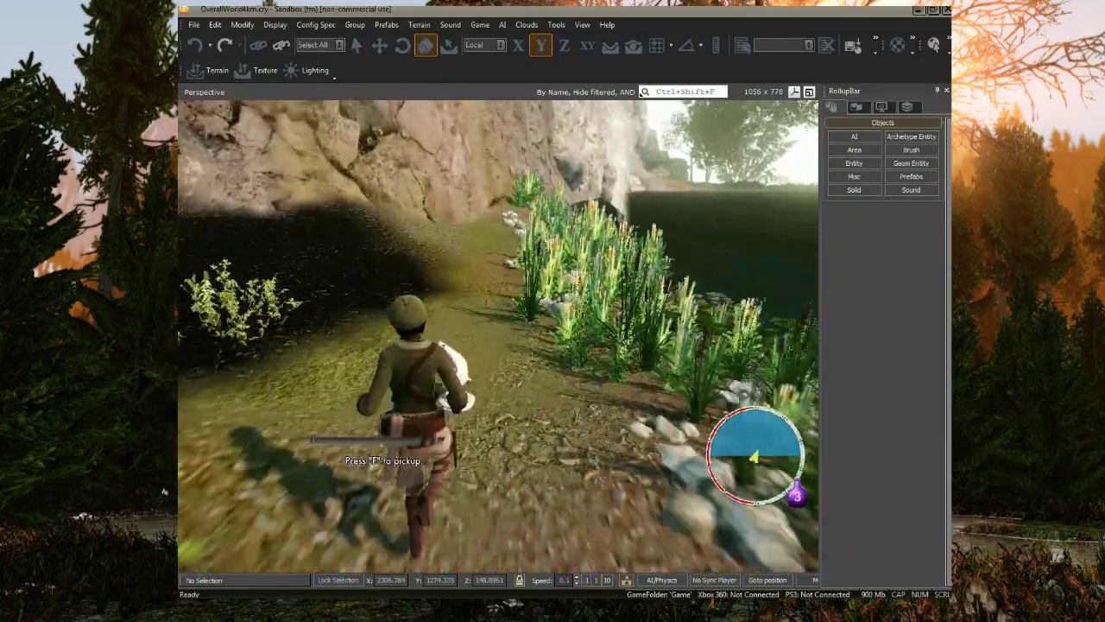
key("w")
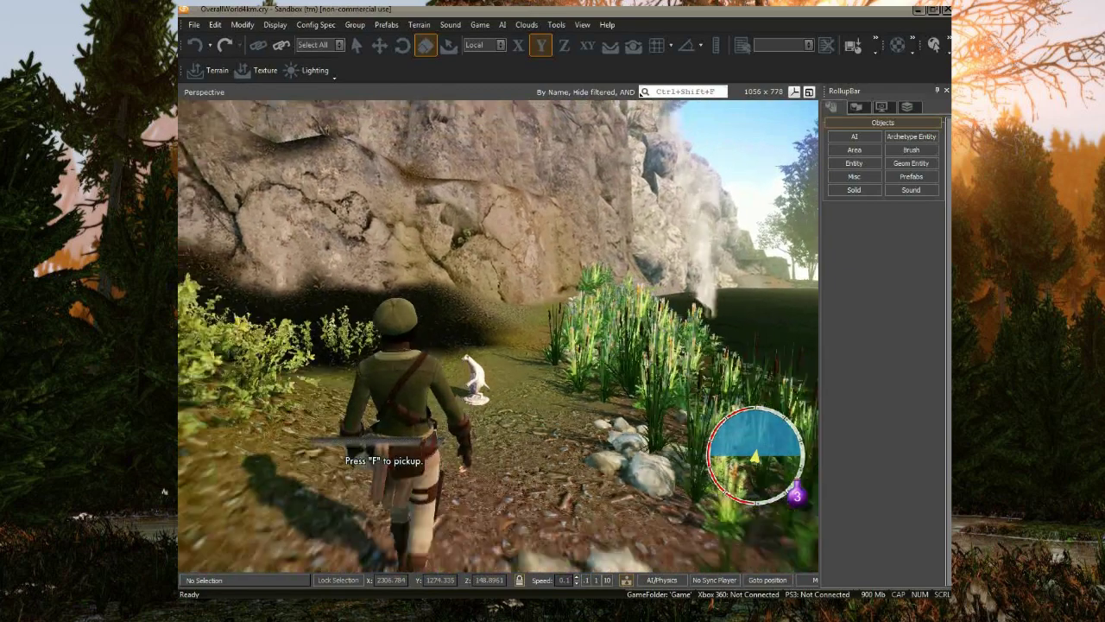
key("Escape")
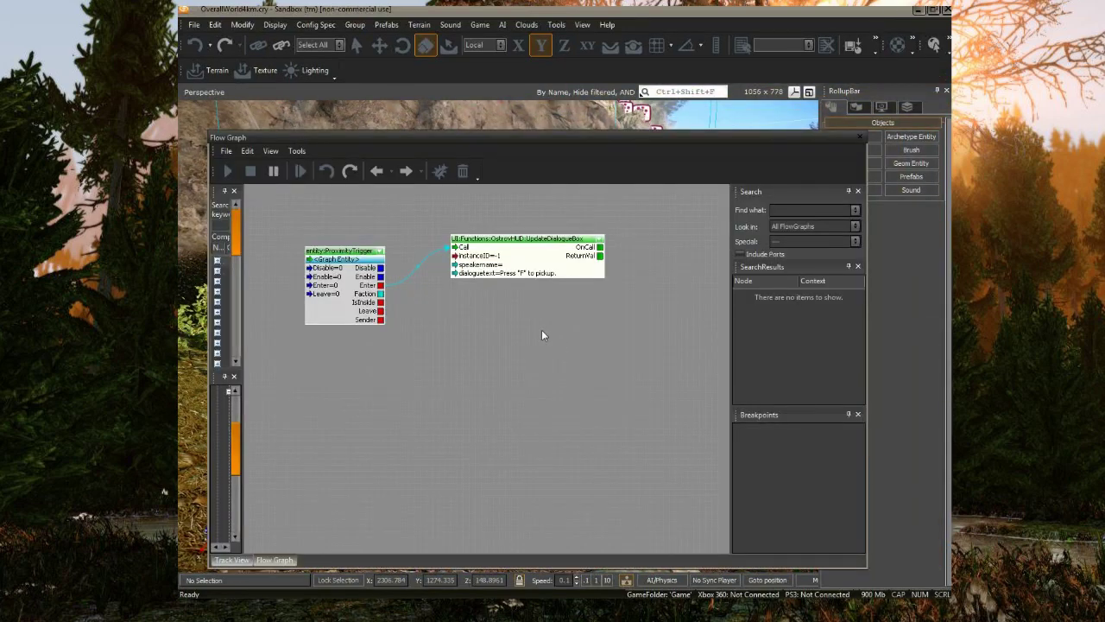
right_click_drag(542, 335, 556, 317)
right_click(516, 288)
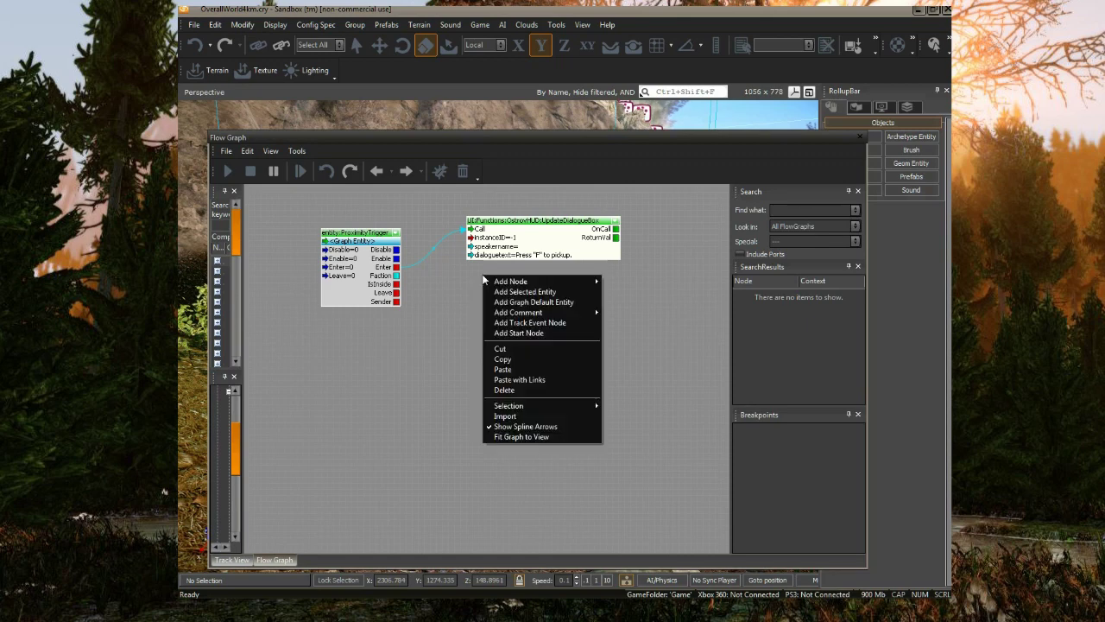
mouse_move(516, 285)
left_click(457, 289)
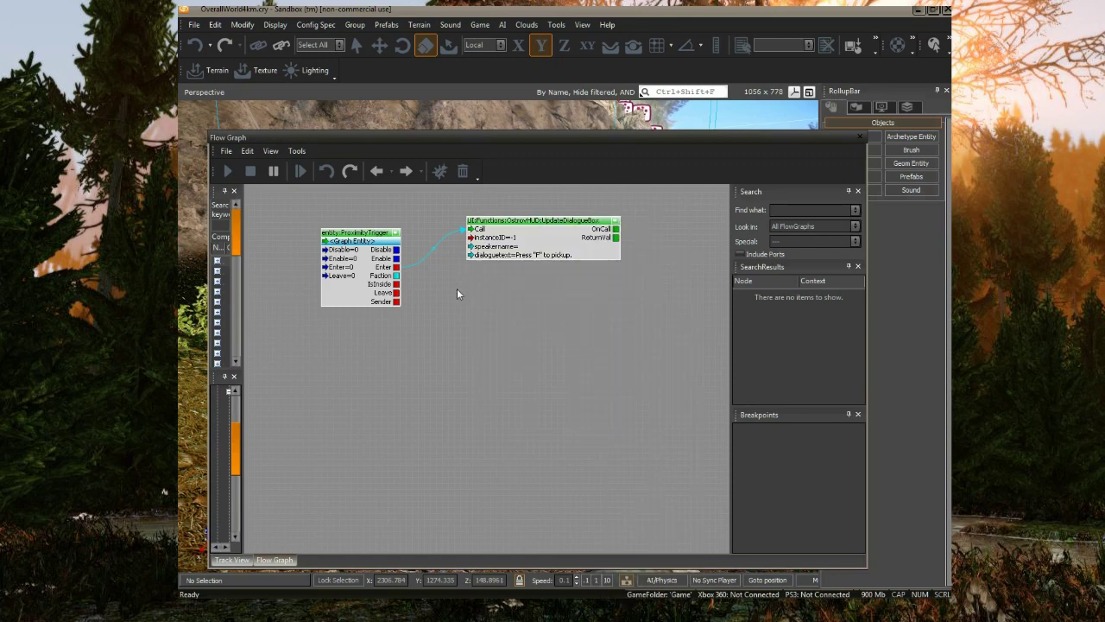
- Add a UI:Functions:OstrovHUD:ClearDialogueBox node beneath UpdateDialogueBox and link the trigger's Leave output to its Call input
right_click(501, 290)
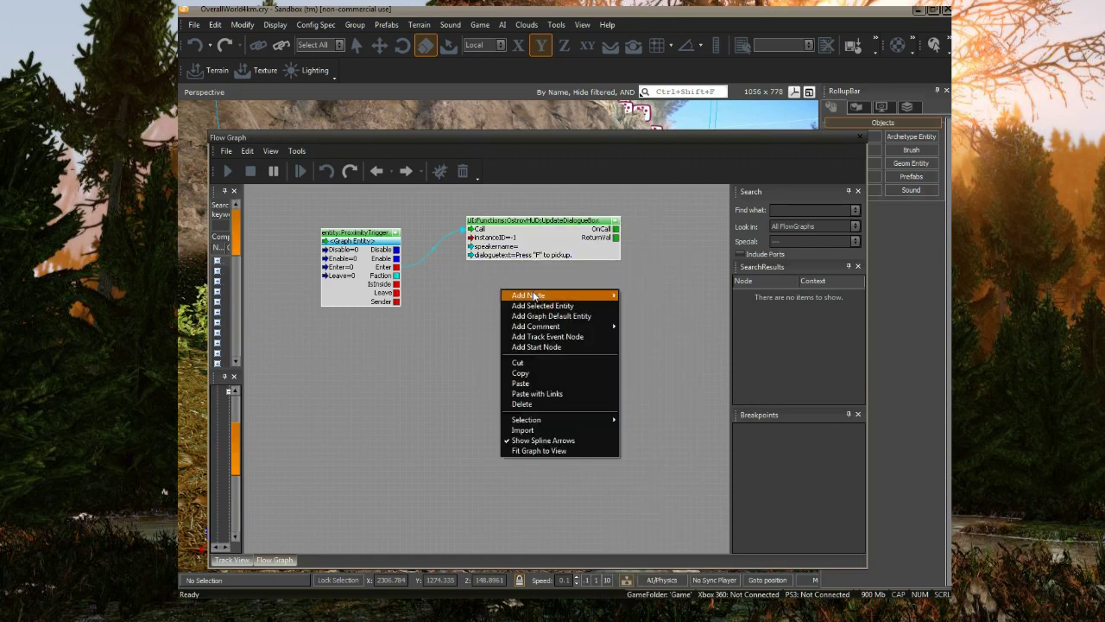
mouse_move(534, 295)
mouse_move(662, 563)
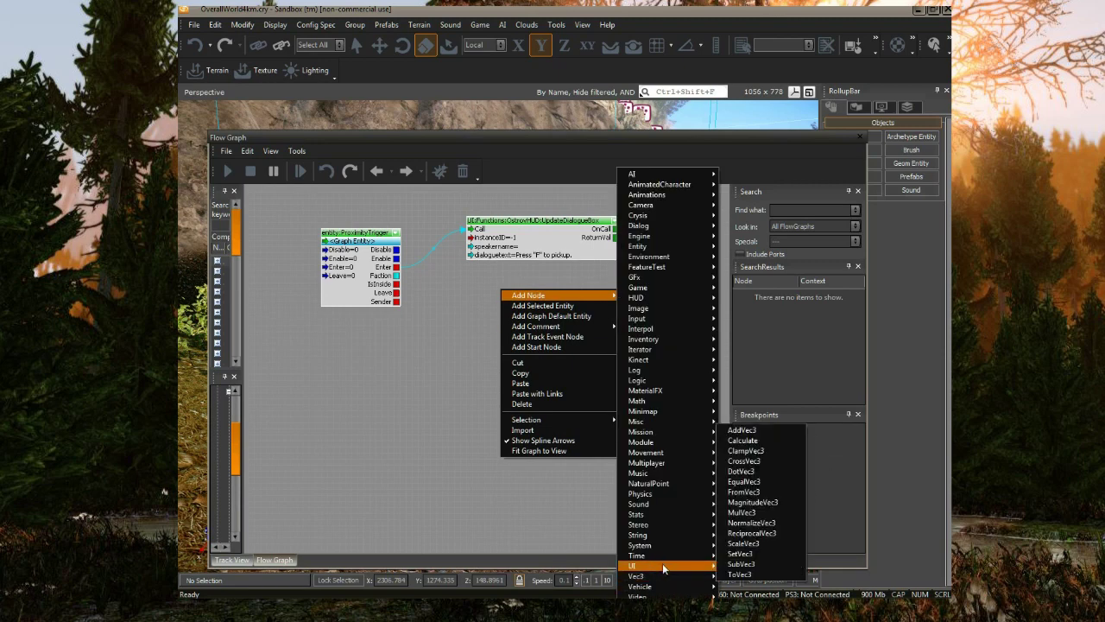
mouse_move(763, 537)
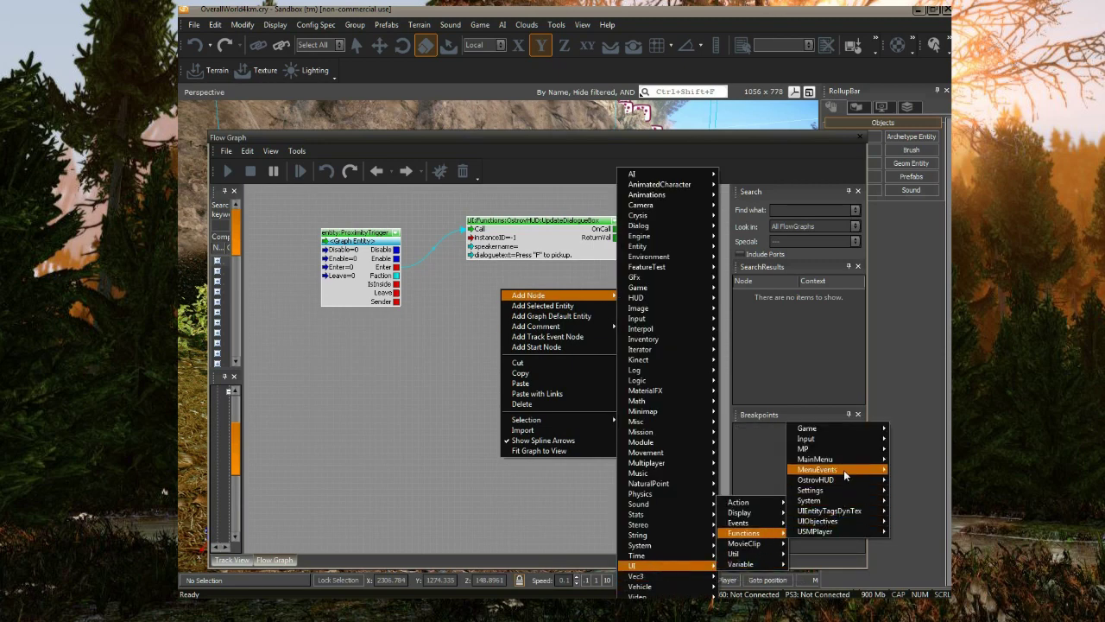
mouse_move(831, 481)
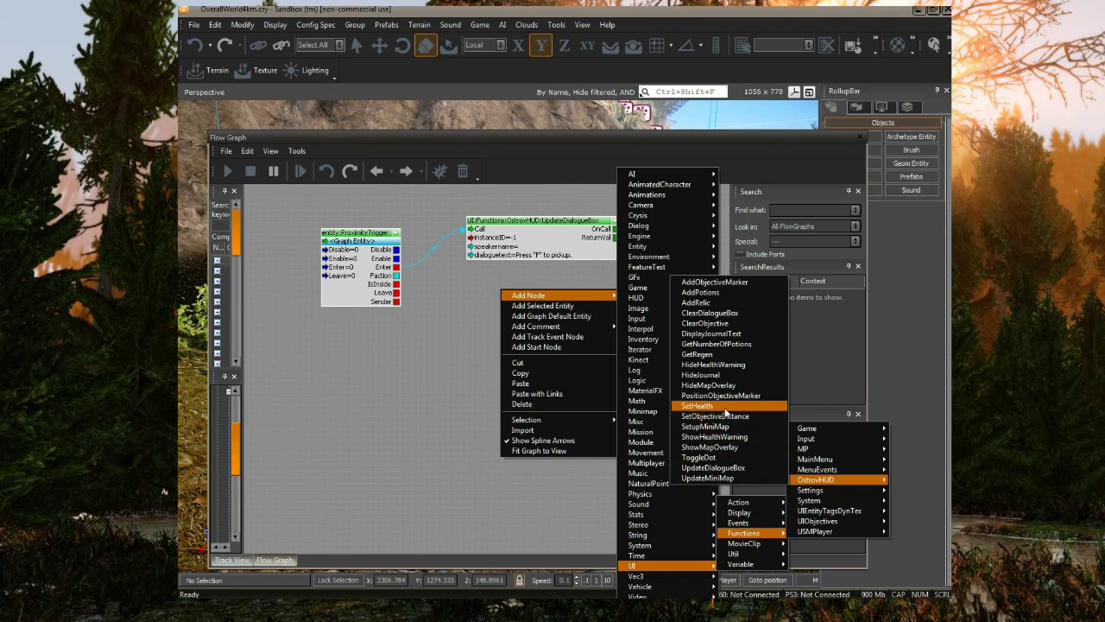
left_click(723, 313)
left_click_drag(520, 296, 485, 267)
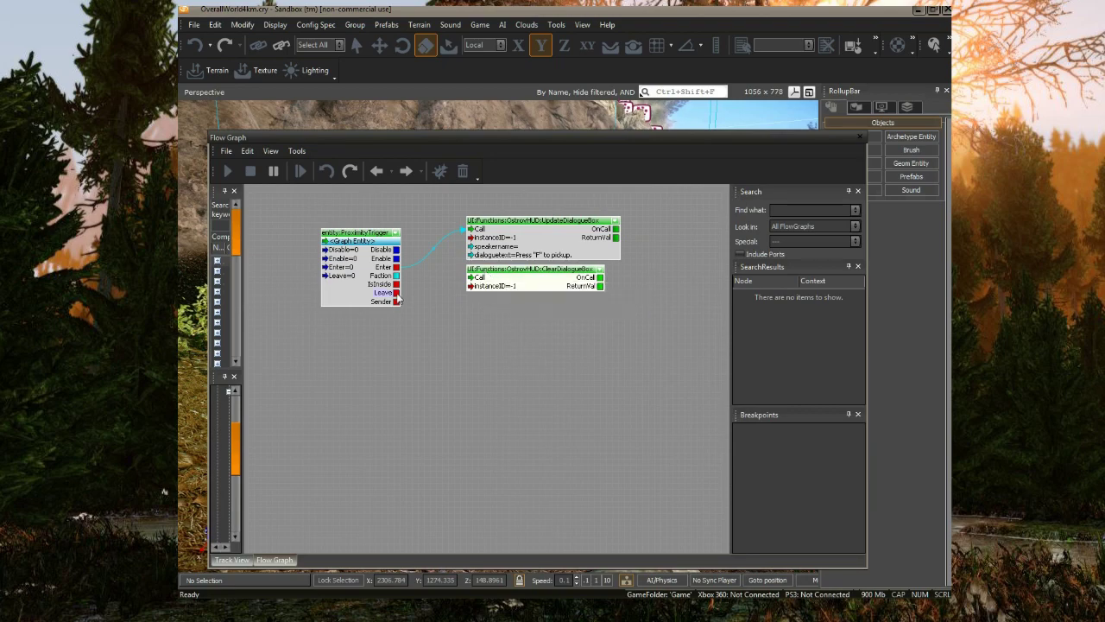
left_click_drag(396, 292, 464, 277)
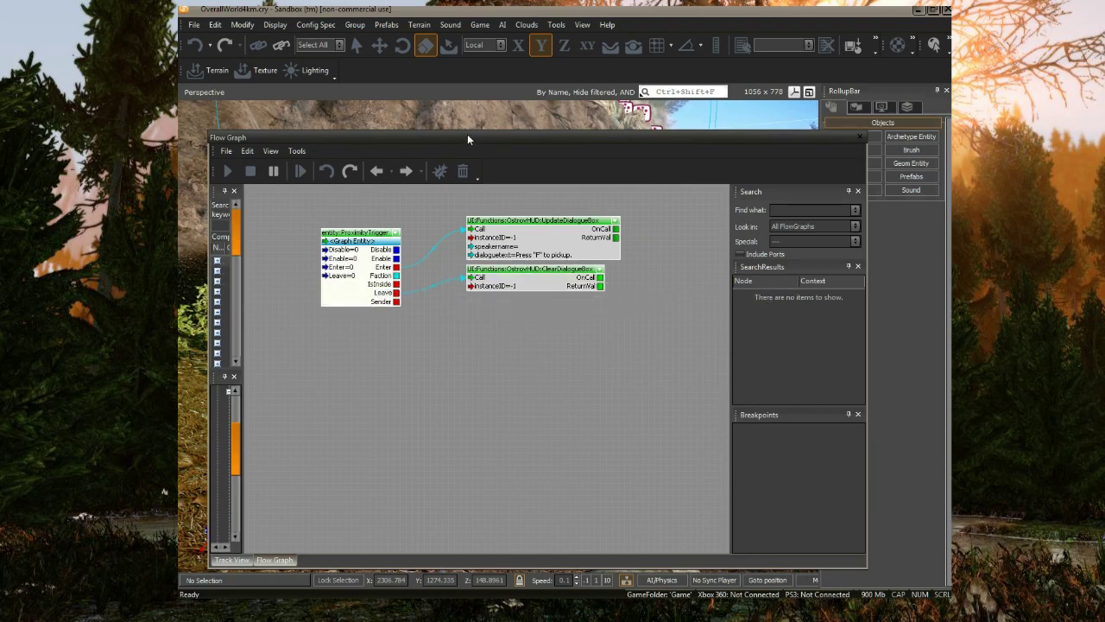
- Play the level and walk the character up to the relic and back out to test clearing the dialogue on leaving
left_click_drag(467, 137, 934, 336)
key("w")
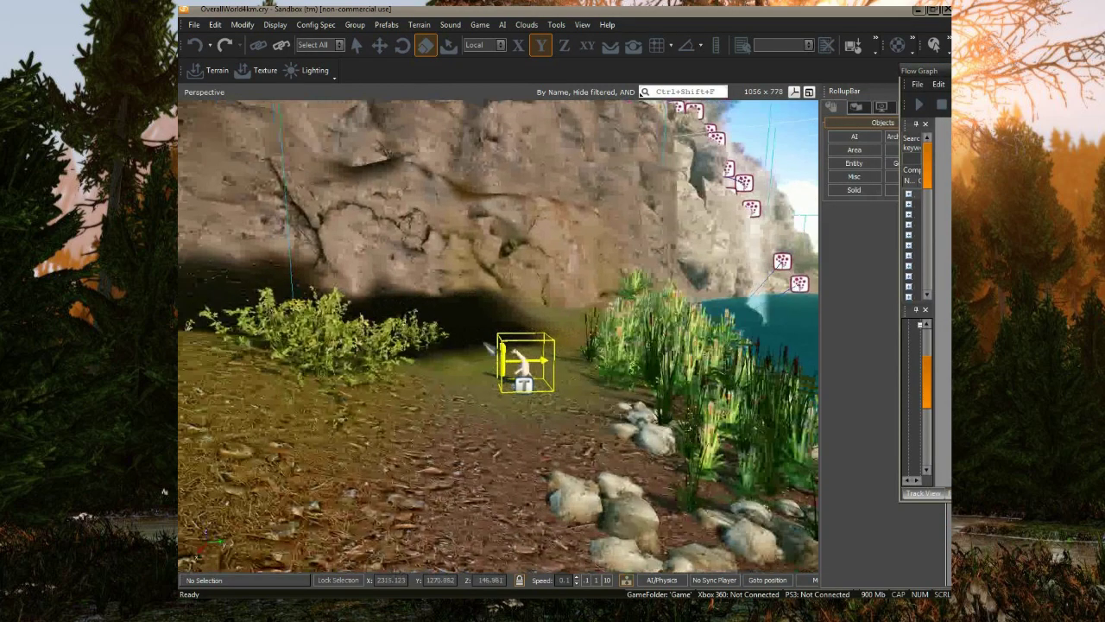
key("ctrl+g")
key("w")
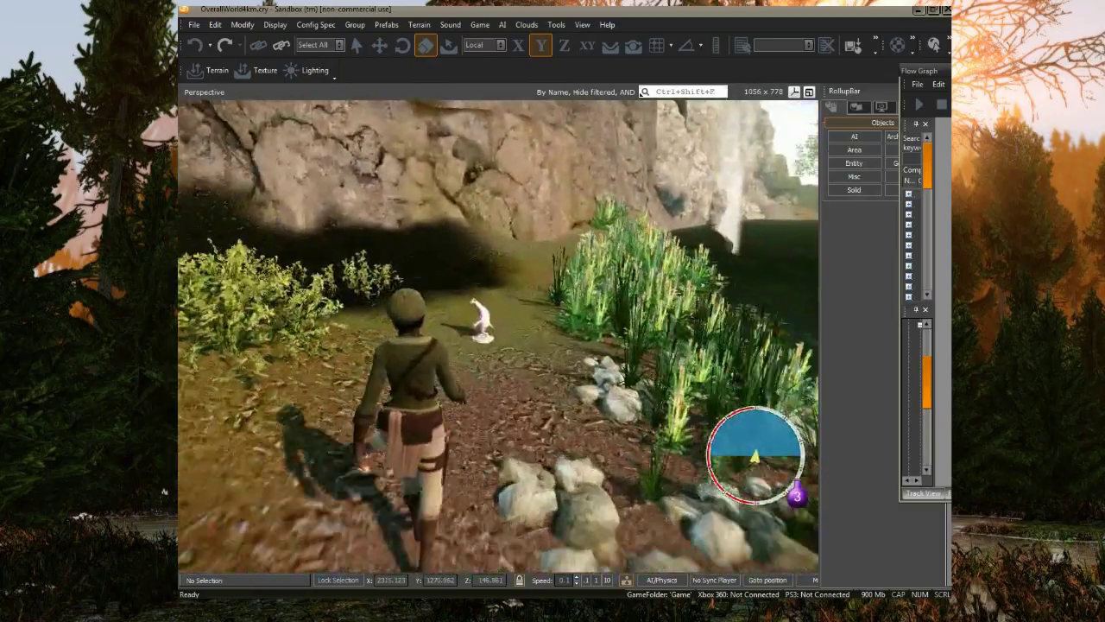
key("s")
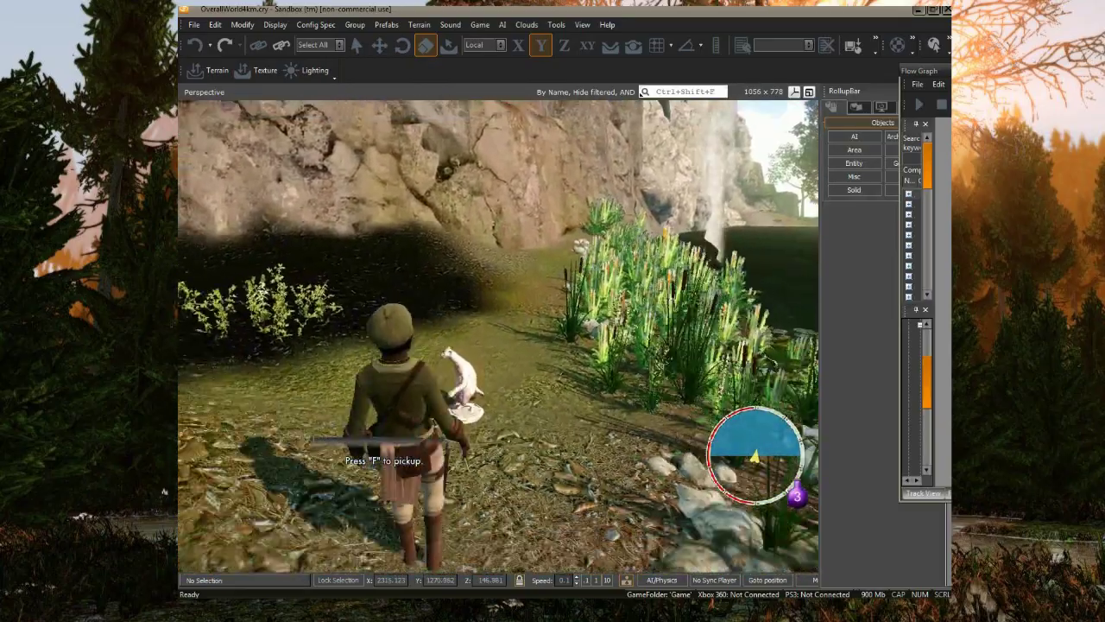
key("s")
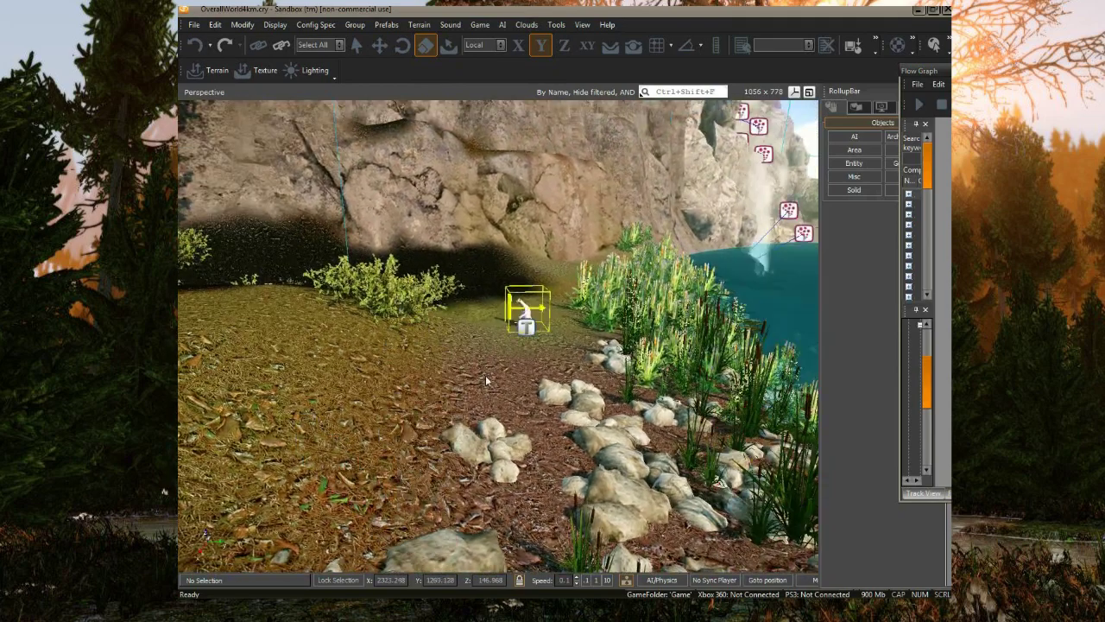
- Bring the flow graph back into view and move the UpdateDialogueBox and ClearDialogueBox nodes above the trigger node, stacked closely together
left_click_drag(928, 72, 420, 115)
left_click_drag(581, 265, 590, 348)
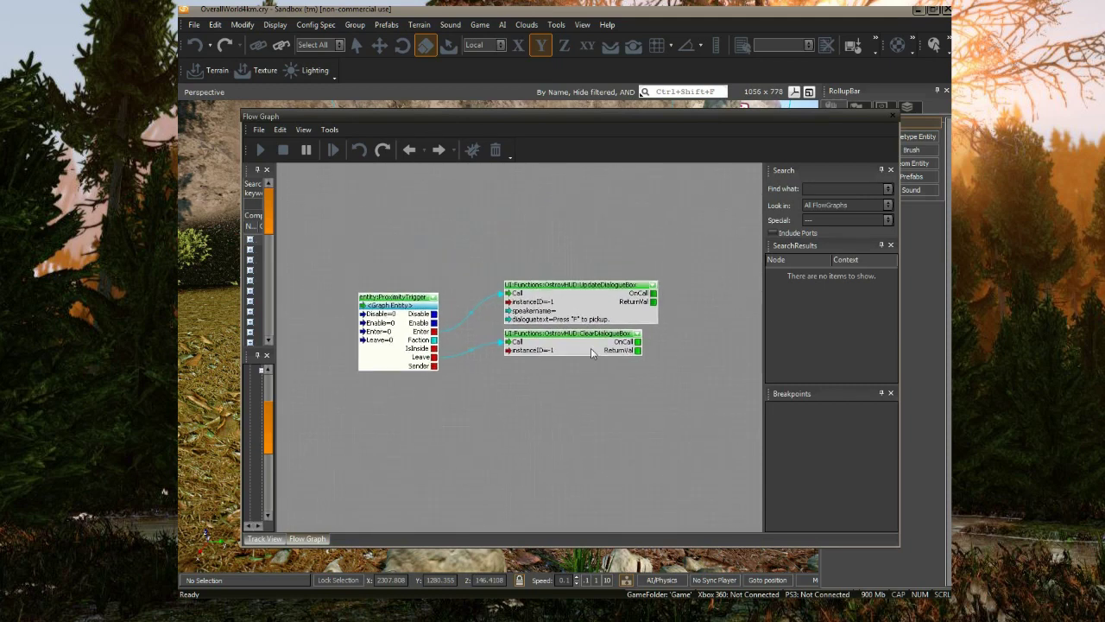
left_click_drag(544, 294, 524, 230)
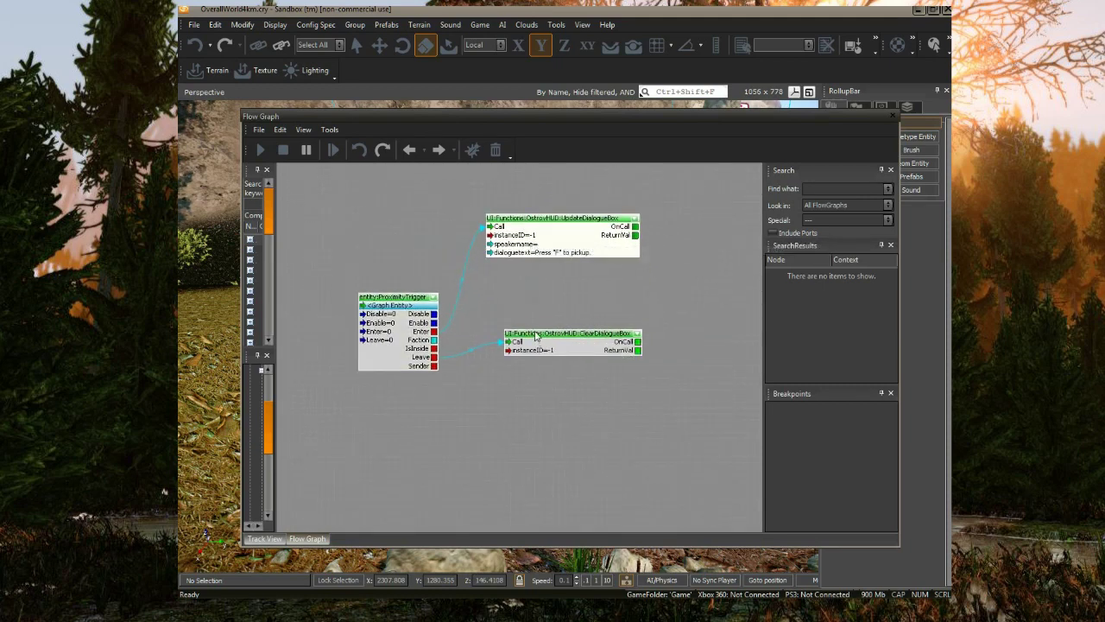
left_click_drag(536, 337, 523, 271)
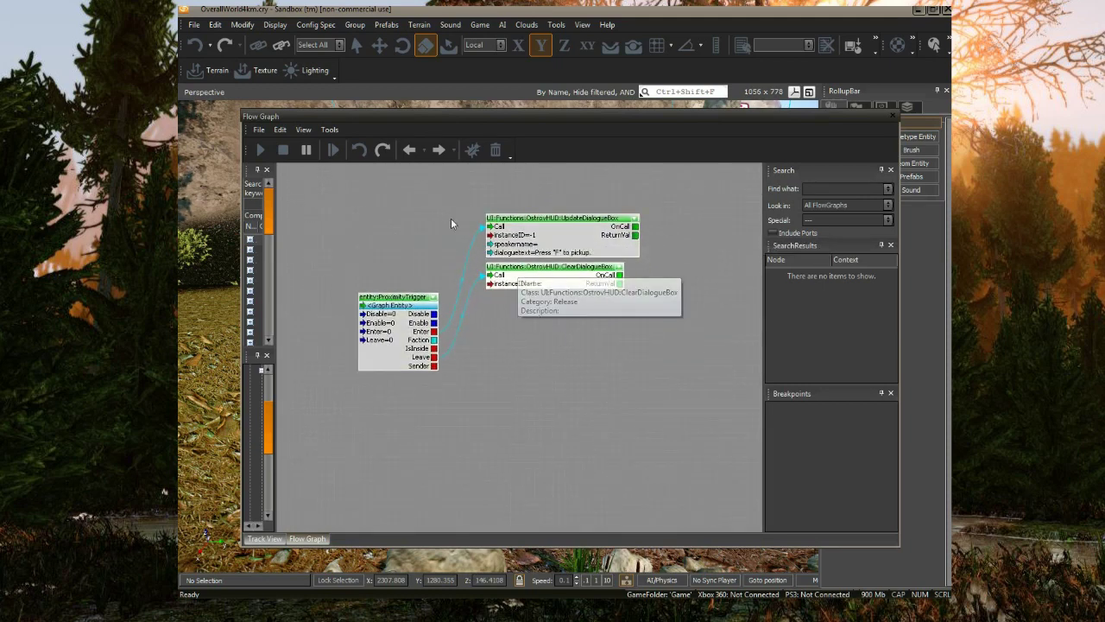
- Add a comment box titled Dialogue and fit it around the UpdateDialogueBox and ClearDialogueBox nodes
right_click(459, 221)
mouse_move(518, 224)
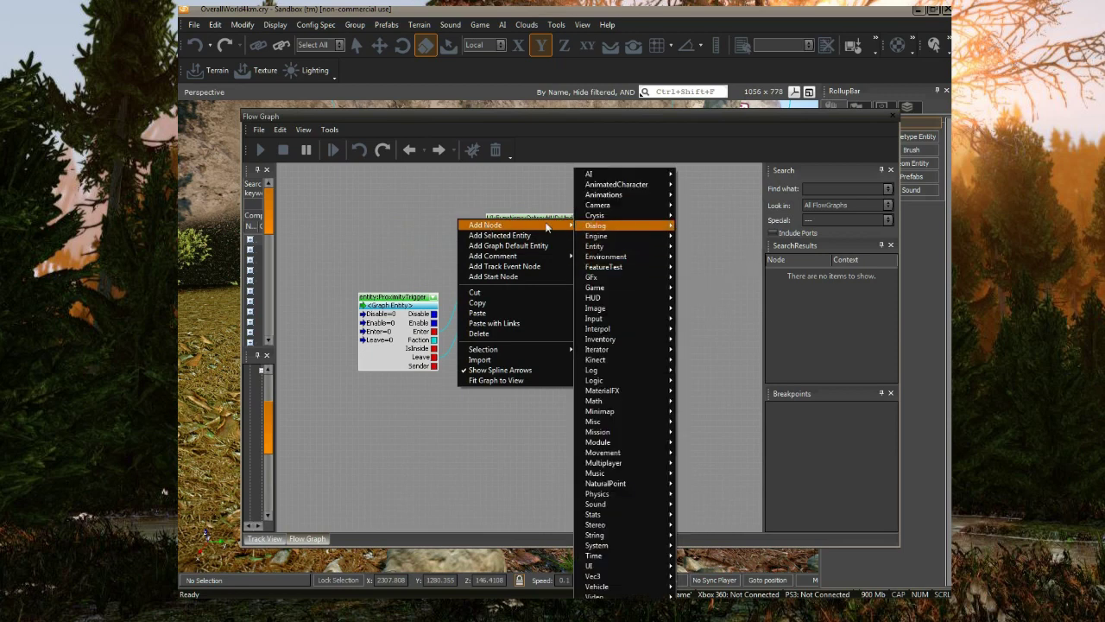
mouse_move(499, 259)
left_click(617, 266)
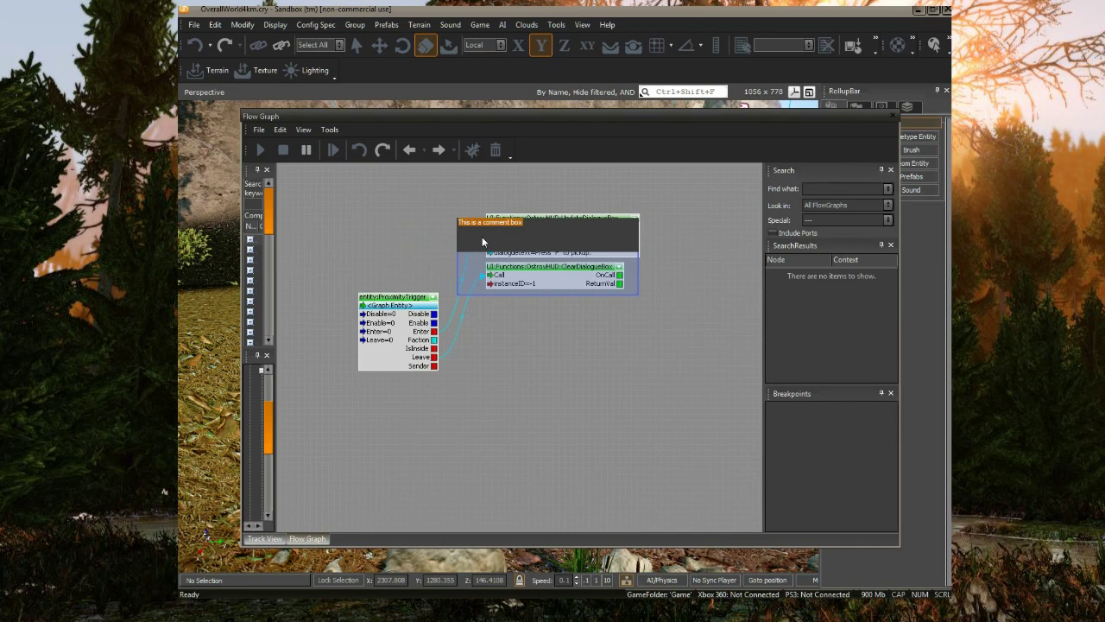
type("Dialogue")
key("Return")
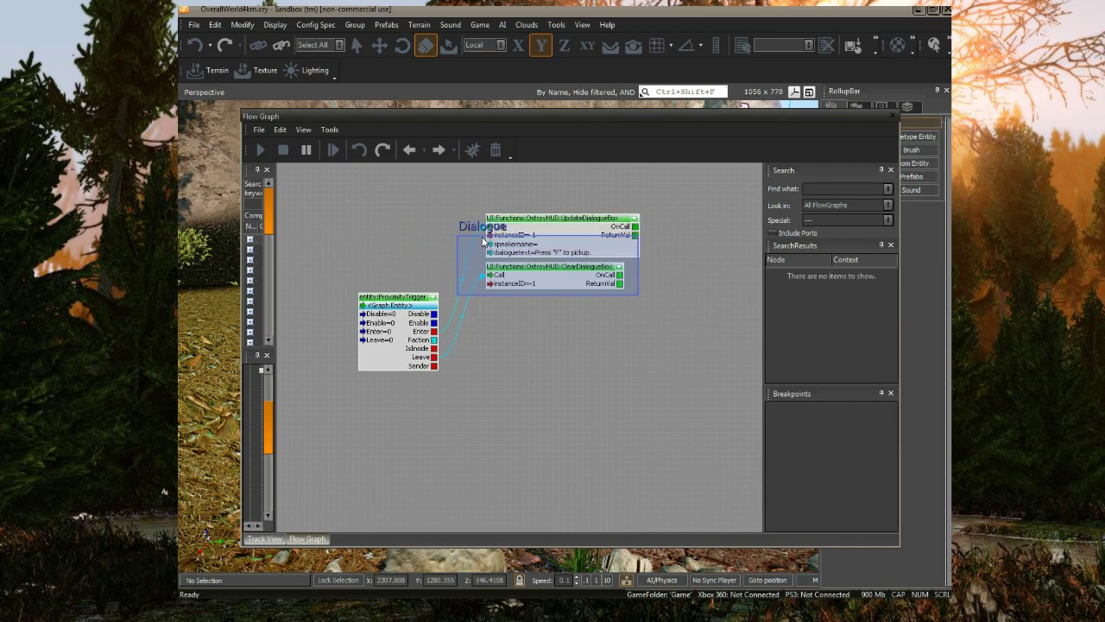
left_click_drag(477, 229, 491, 194)
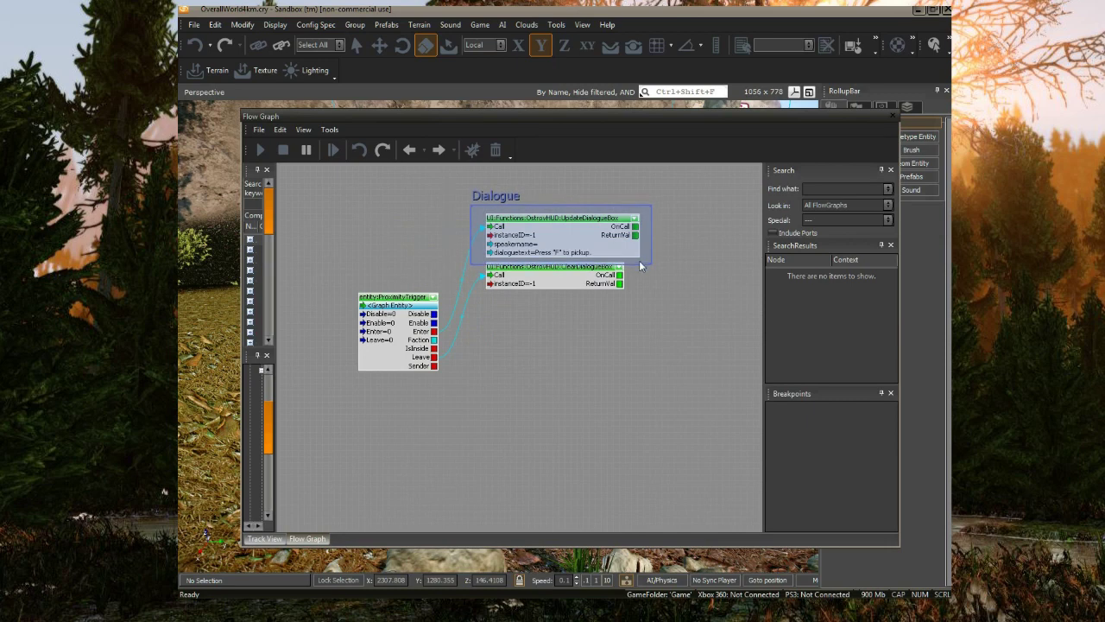
left_click_drag(641, 263, 641, 285)
left_click(537, 365)
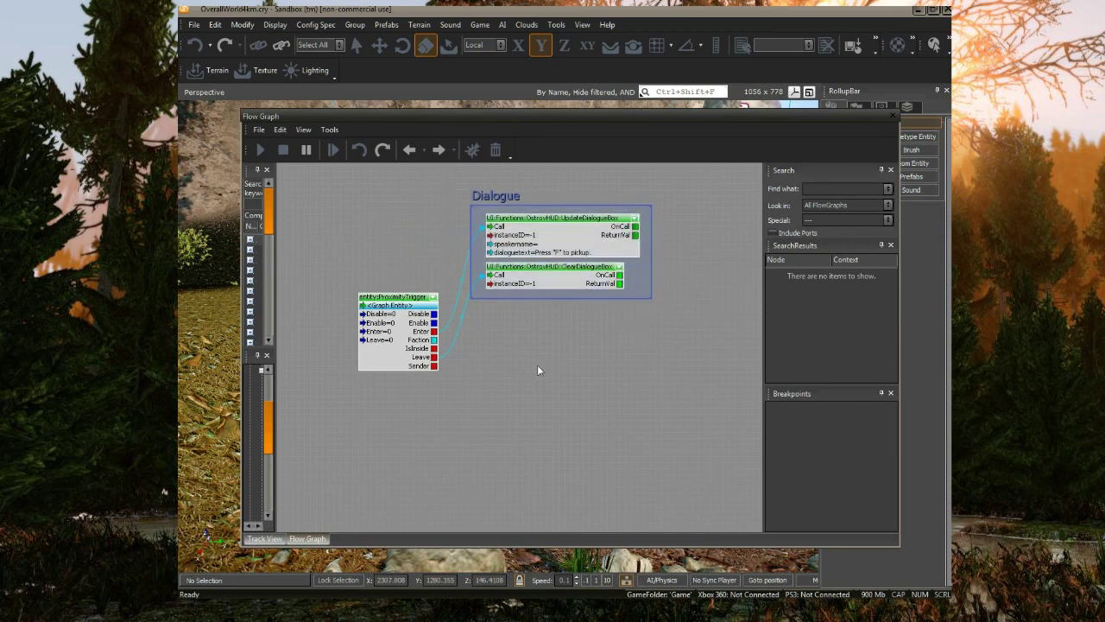
- Add a Logic:All node in the empty space below the Dialogue comment box
right_click(554, 326)
mouse_move(604, 332)
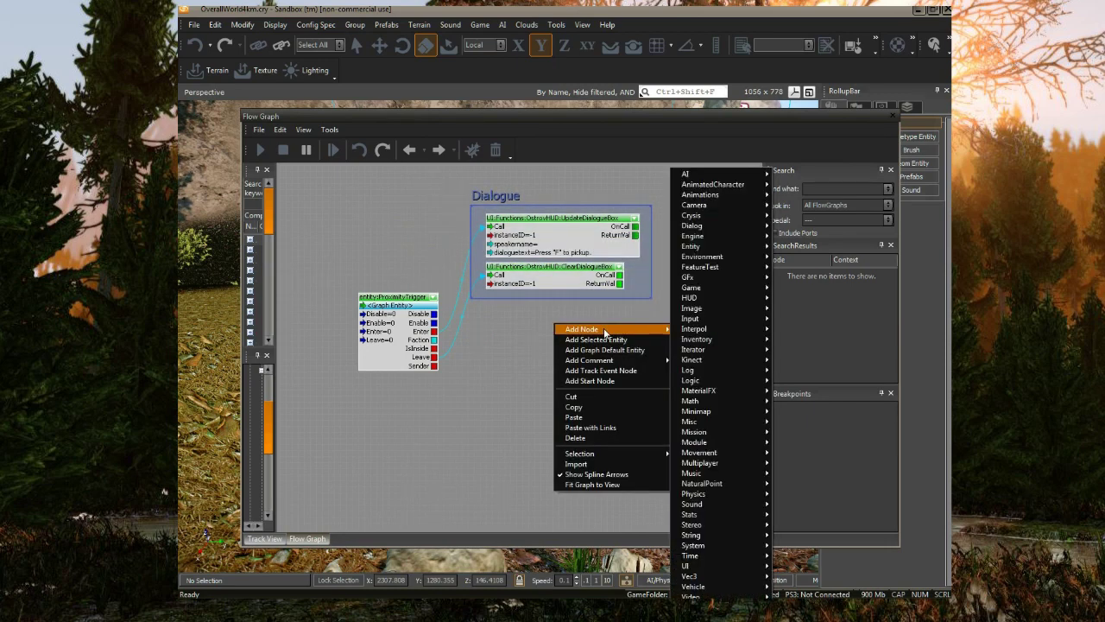
mouse_move(722, 379)
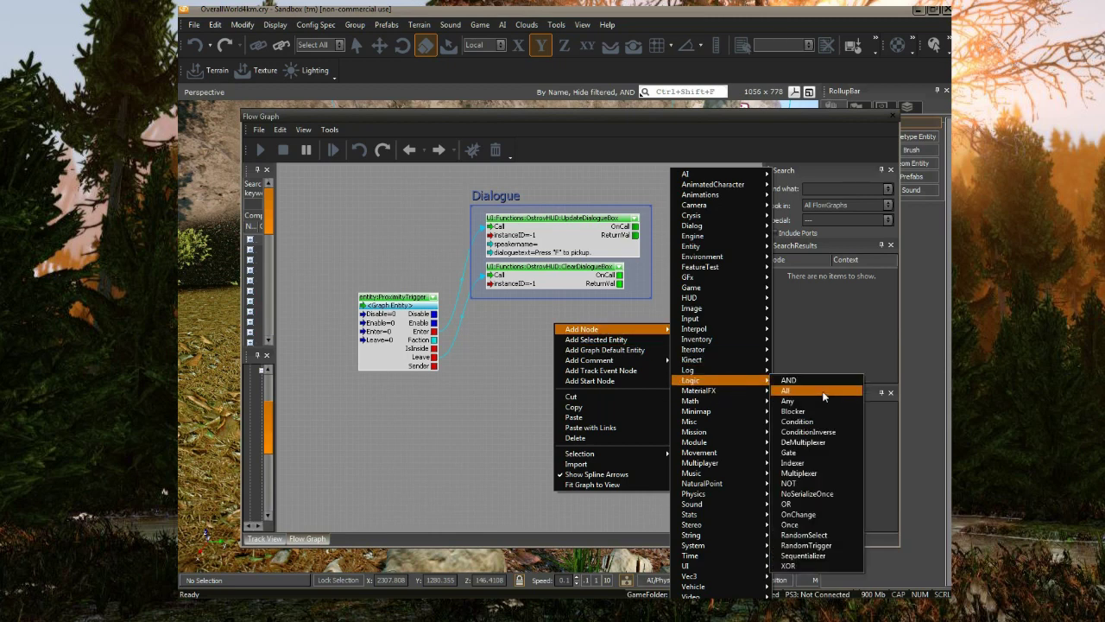
left_click(782, 390)
- Add a Logic:Any node and place it beside the Logic:All node
right_click(627, 440)
mouse_move(741, 442)
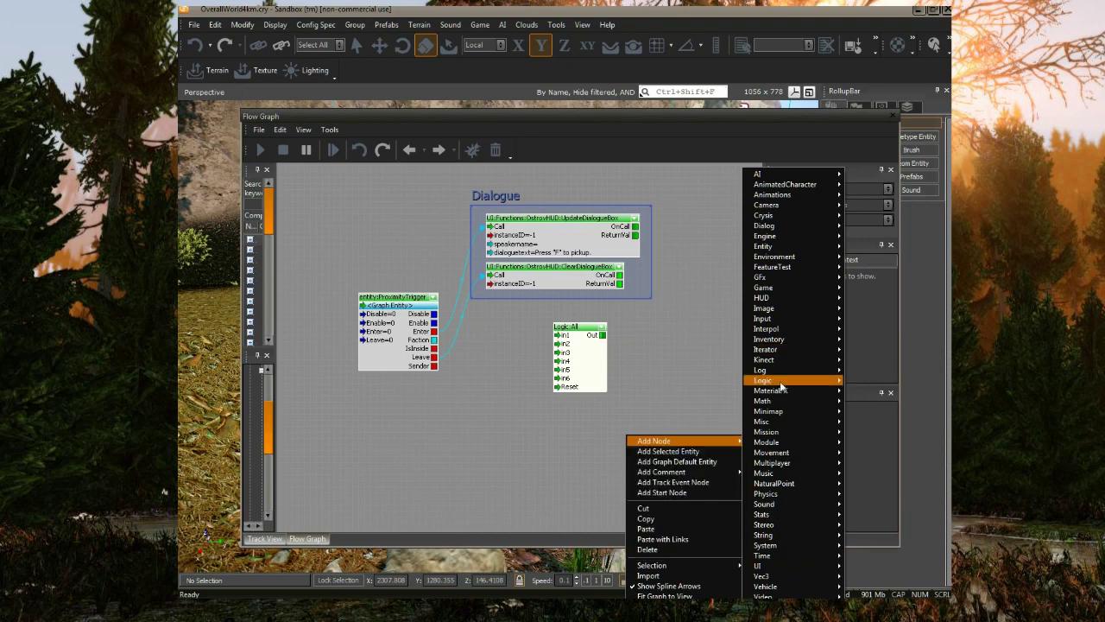
mouse_move(812, 379)
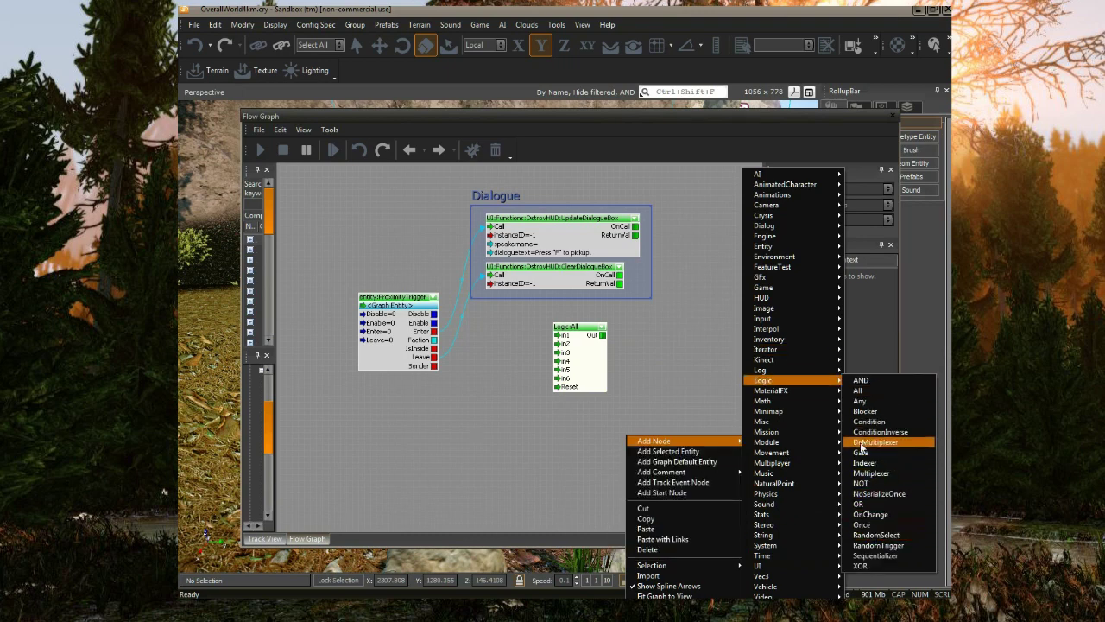
left_click(863, 400)
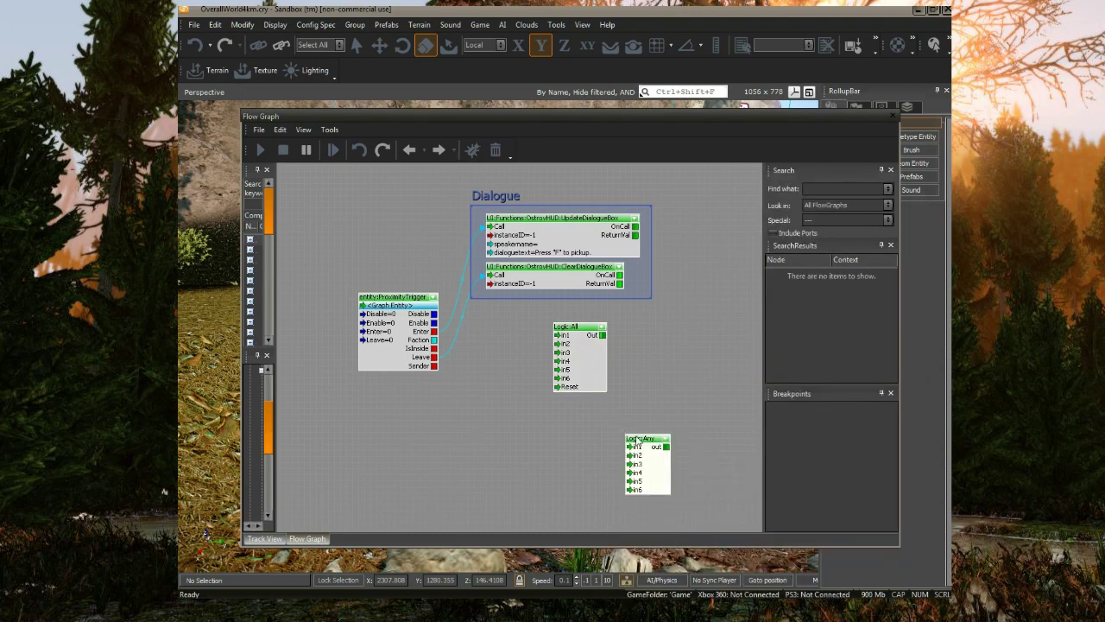
left_click_drag(637, 440, 634, 328)
- Add an Input:Key node with Key set to F and place it below the proximity trigger node
right_click(487, 416)
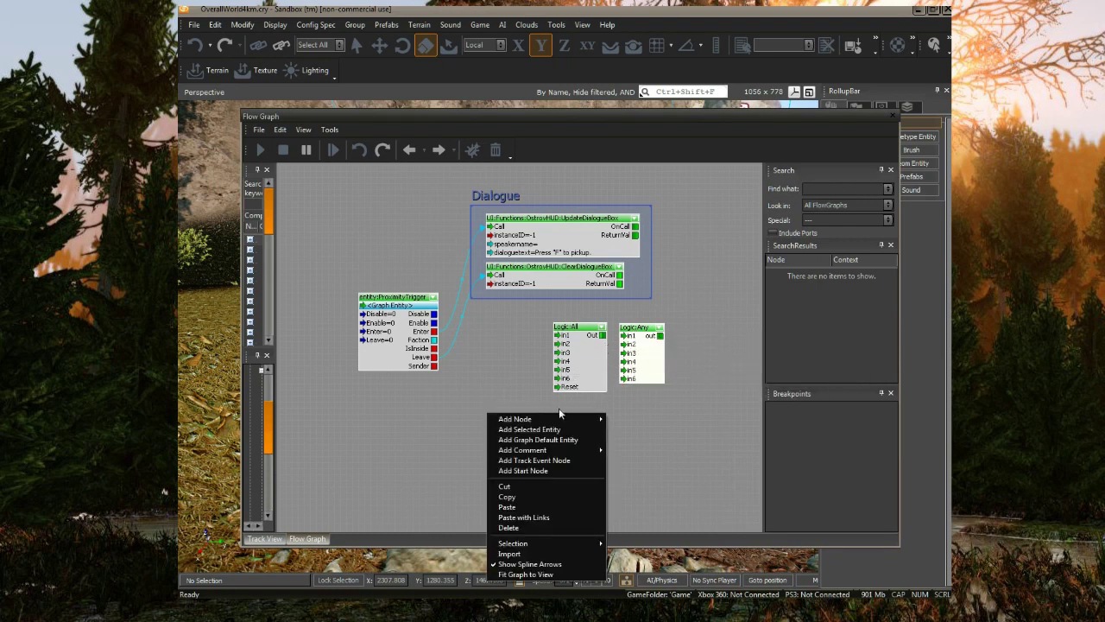
mouse_move(563, 420)
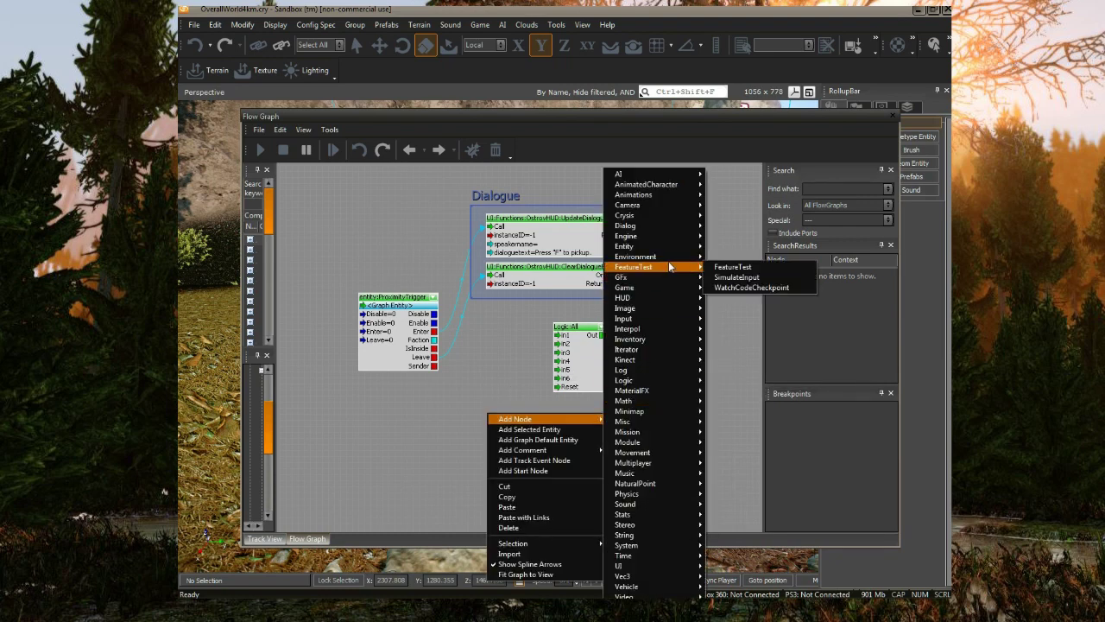
mouse_move(642, 322)
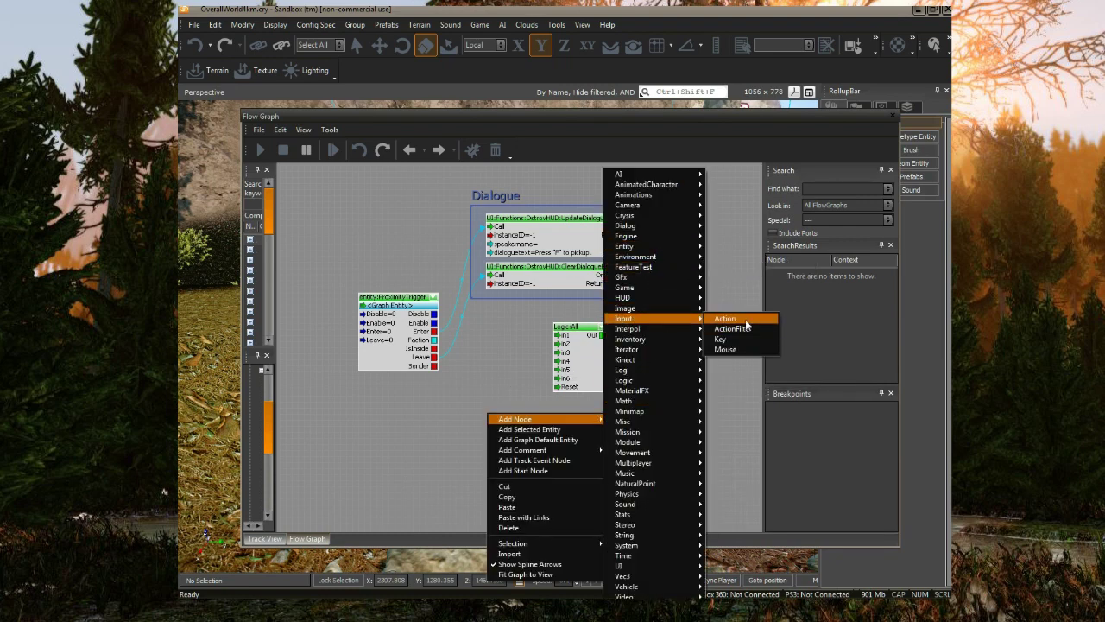
left_click(737, 341)
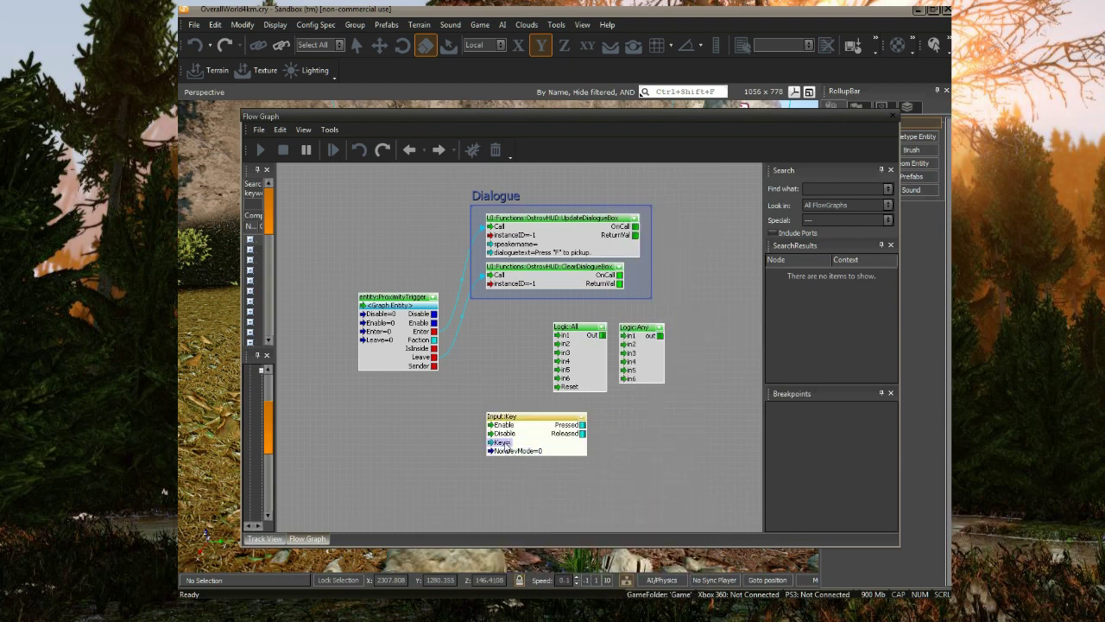
type("F")
left_click(607, 477)
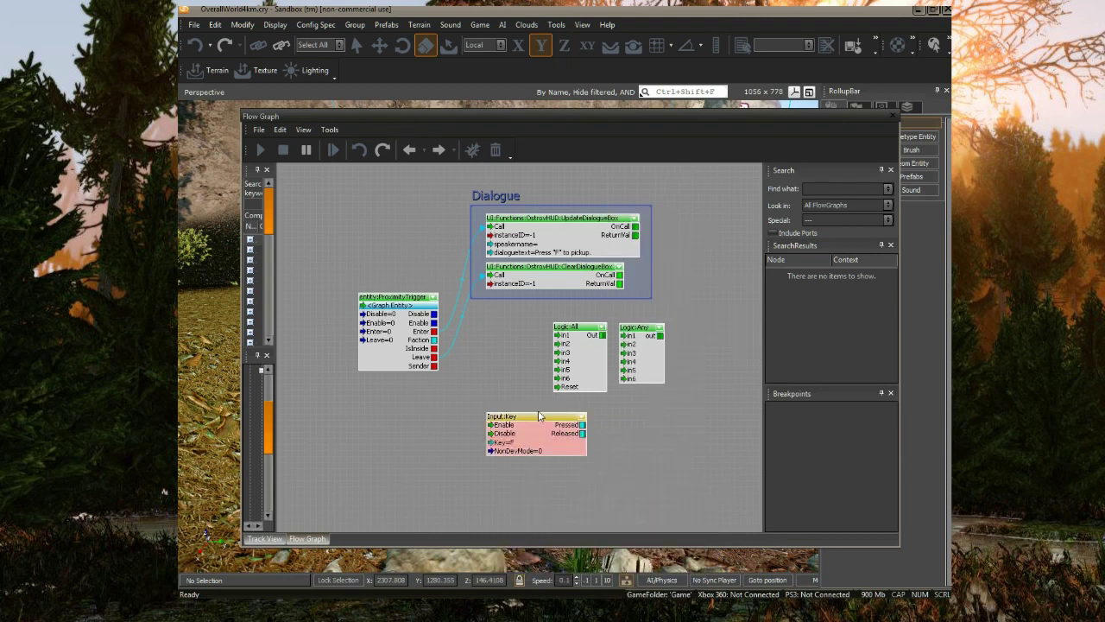
left_click_drag(530, 432, 451, 420)
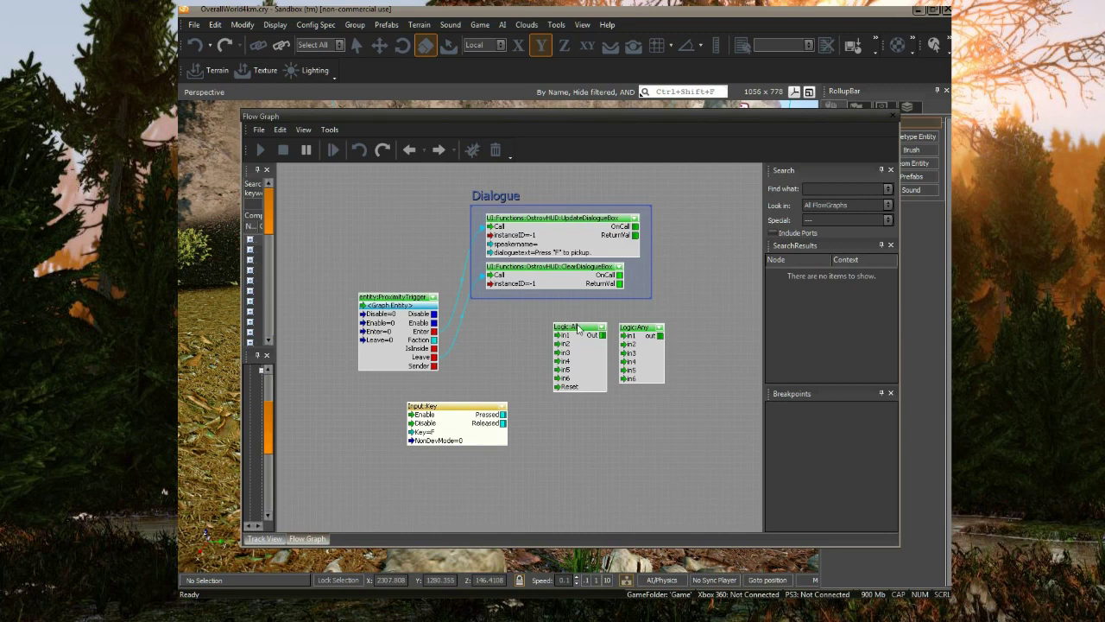
- Move the Logic:All node to the right of the Input:Key node and the Logic:Any node between and below them
left_click_drag(576, 331, 569, 386)
left_click_drag(635, 330, 519, 470)
left_click_drag(581, 384, 618, 390)
left_click_drag(546, 467, 564, 461)
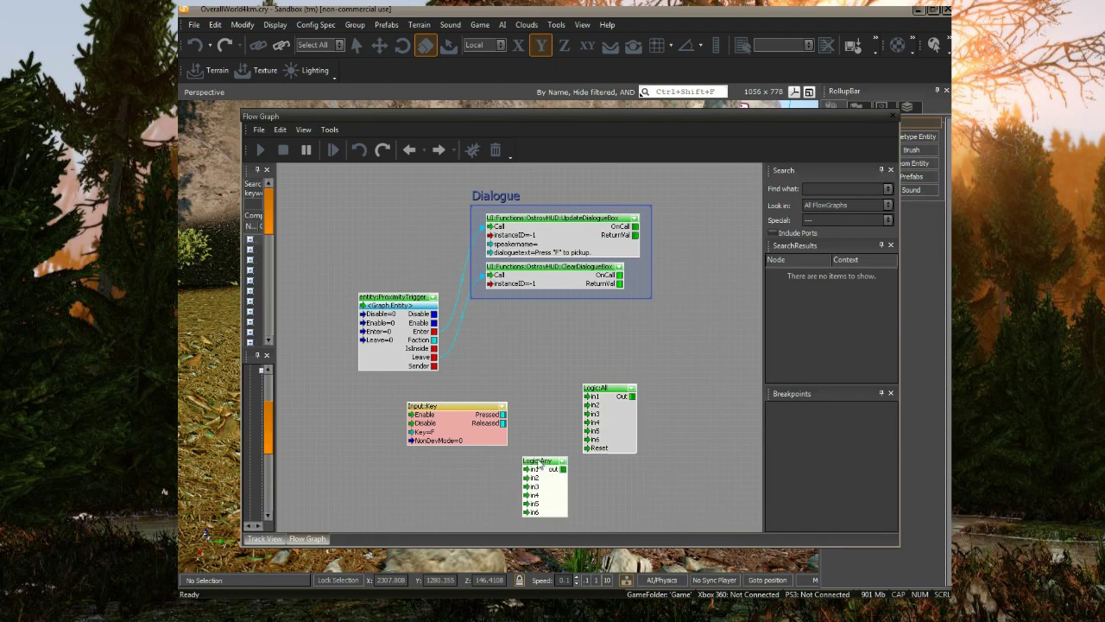
- Link the Input:Key node's Pressed output to in1 of Logic:All and the proximity trigger's Enter output to in2
right_click_drag(689, 437, 690, 359)
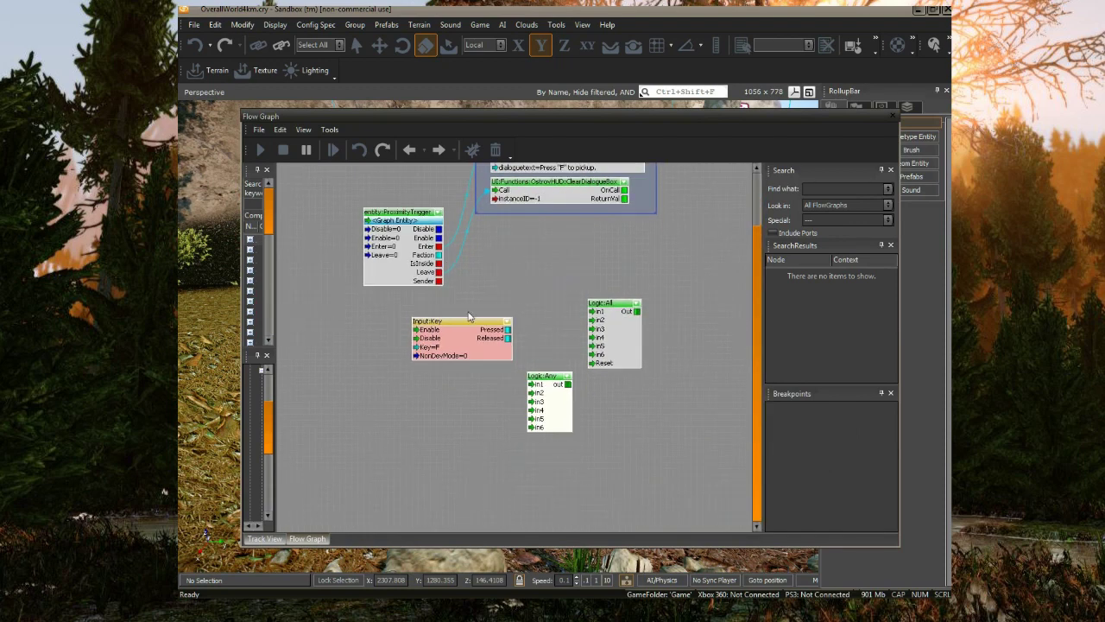
left_click_drag(470, 316, 451, 316)
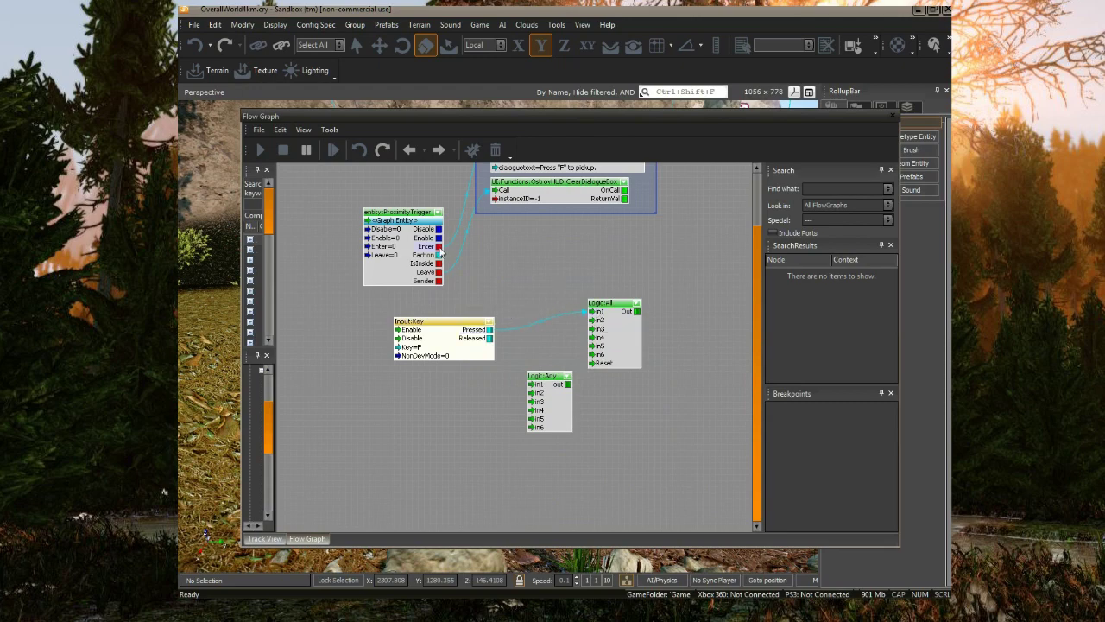
left_click_drag(441, 254, 538, 298)
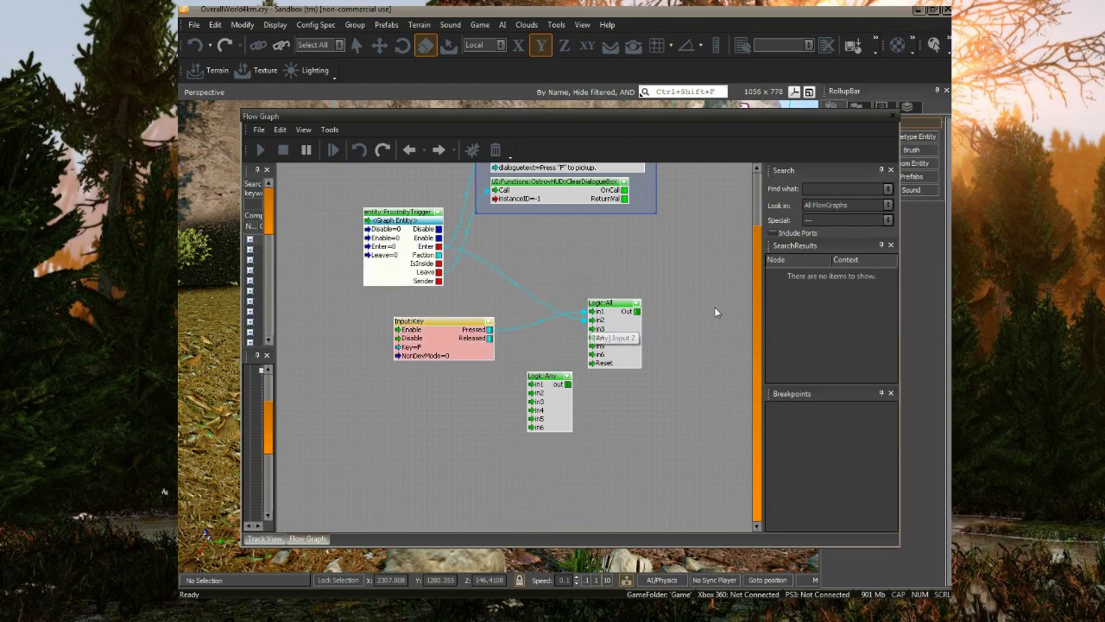
right_click_drag(714, 307, 590, 317)
right_click(569, 257)
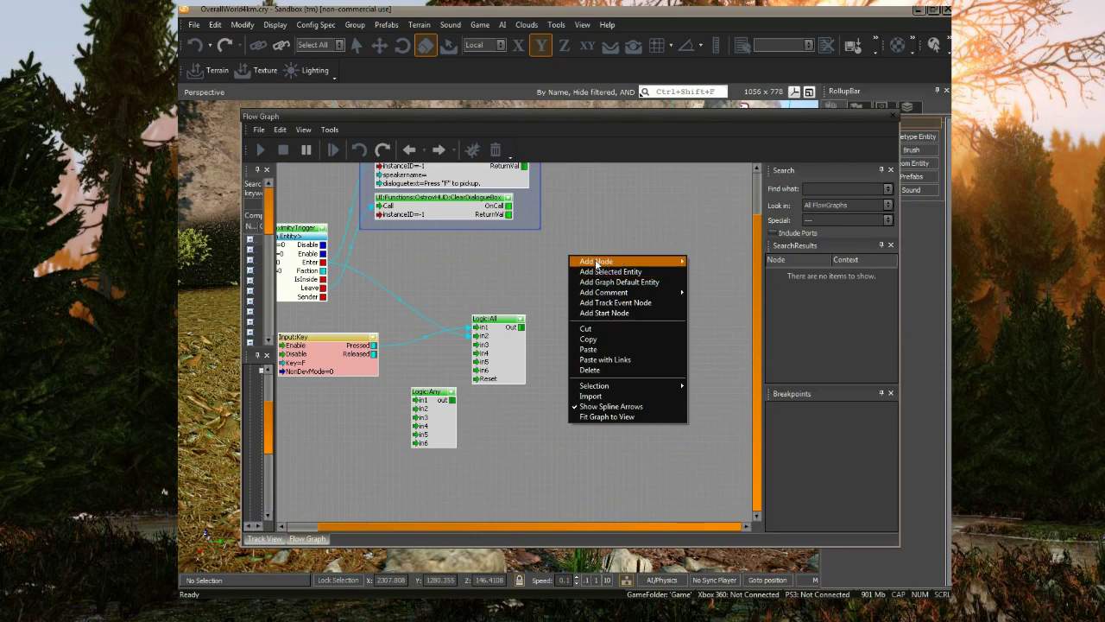
mouse_move(597, 262)
key("super")
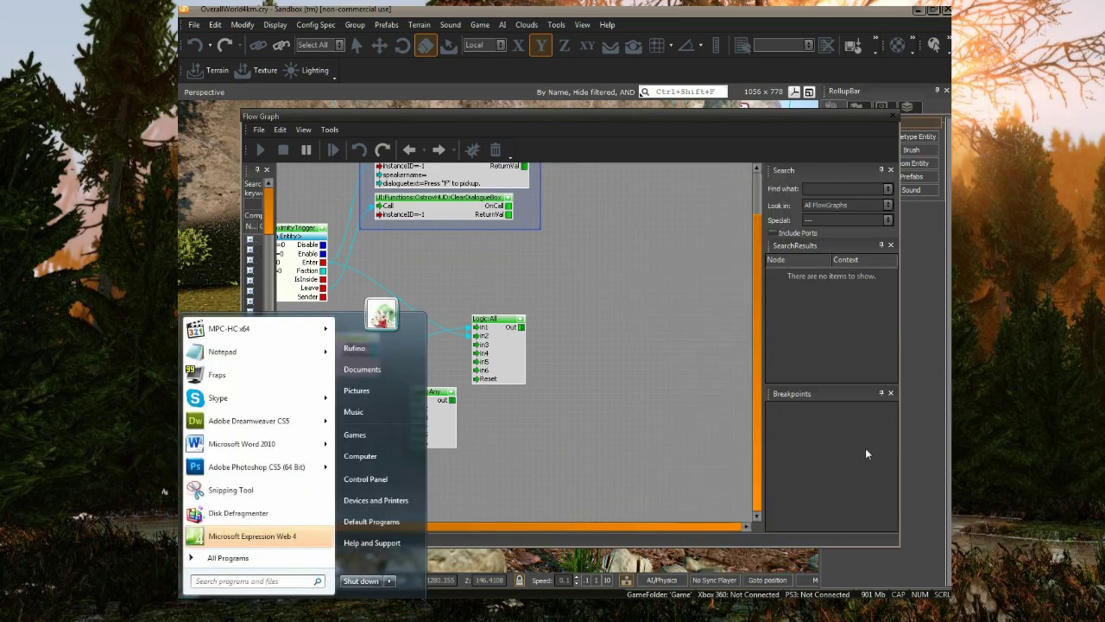
left_click(632, 340)
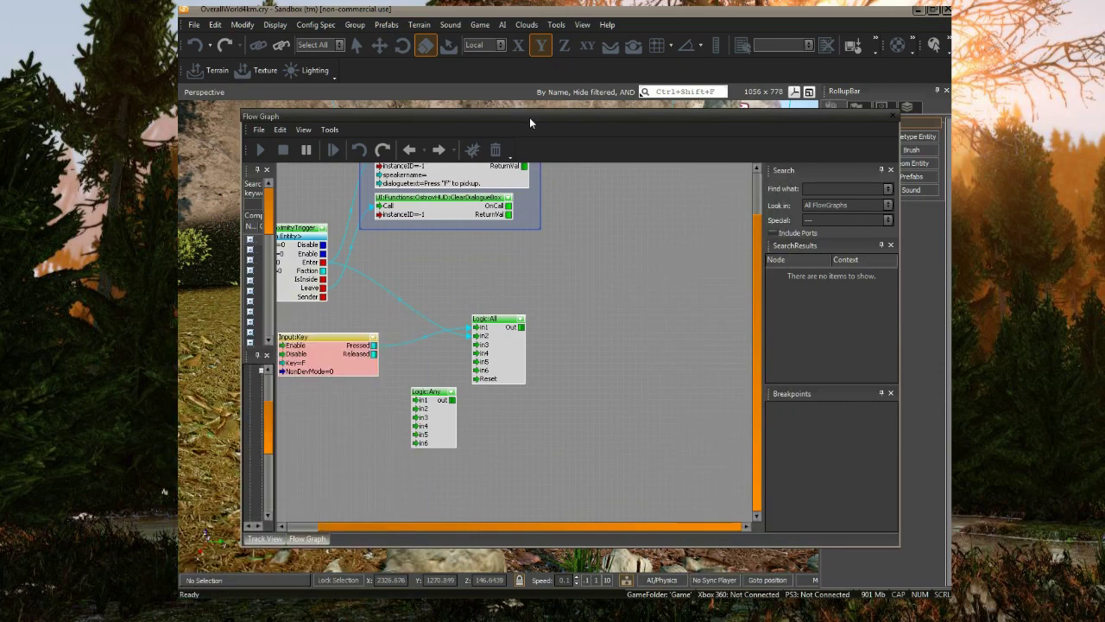
- Add the LargeRelic entity from the level as a node and link the Logic:All output to its Hide input
left_click_drag(530, 118, 499, 240)
right_click_drag(532, 205, 534, 193)
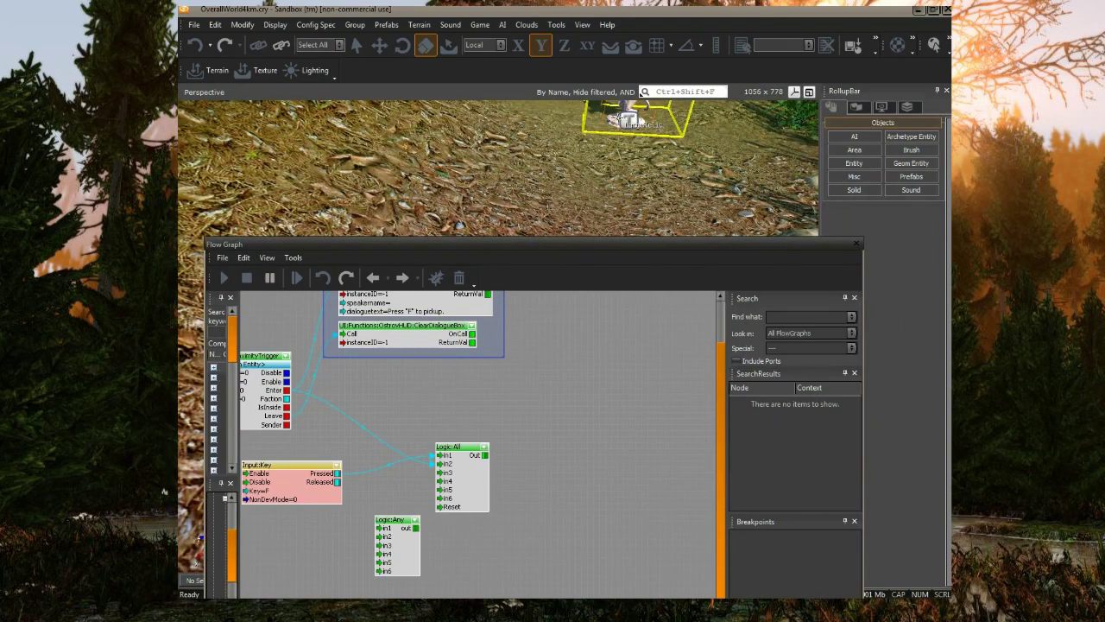
left_click(625, 121)
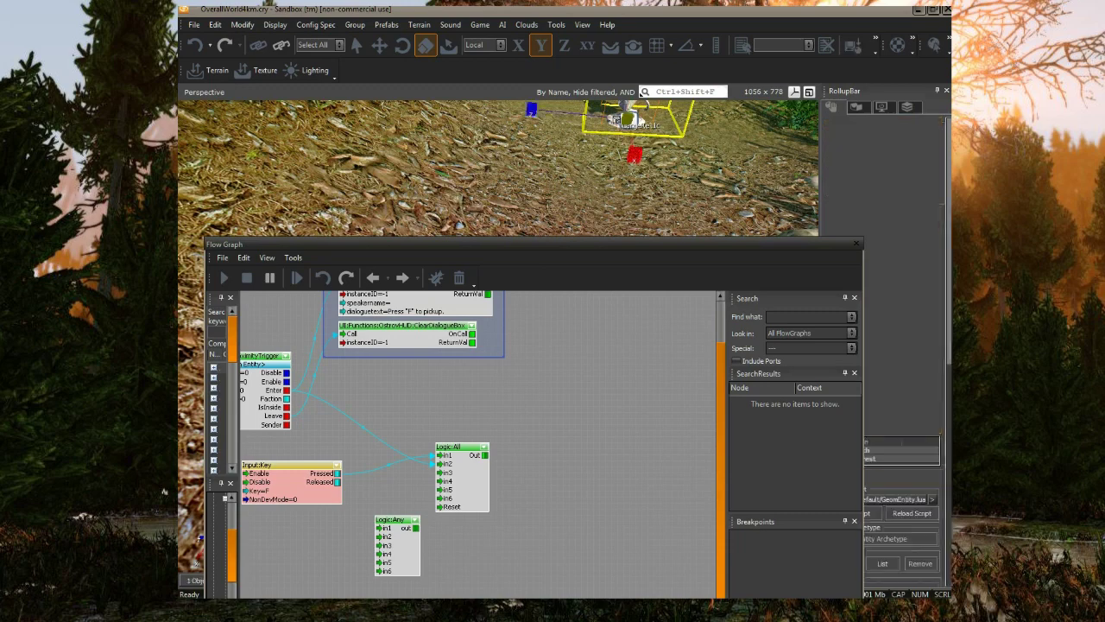
right_click(547, 325)
left_click(584, 353)
mouse_move(535, 410)
right_mouse_down()
mouse_move(550, 338)
mouse_move(548, 404)
right_mouse_up()
scroll(562, 352, "down", 1)
left_click_drag(579, 324, 550, 420)
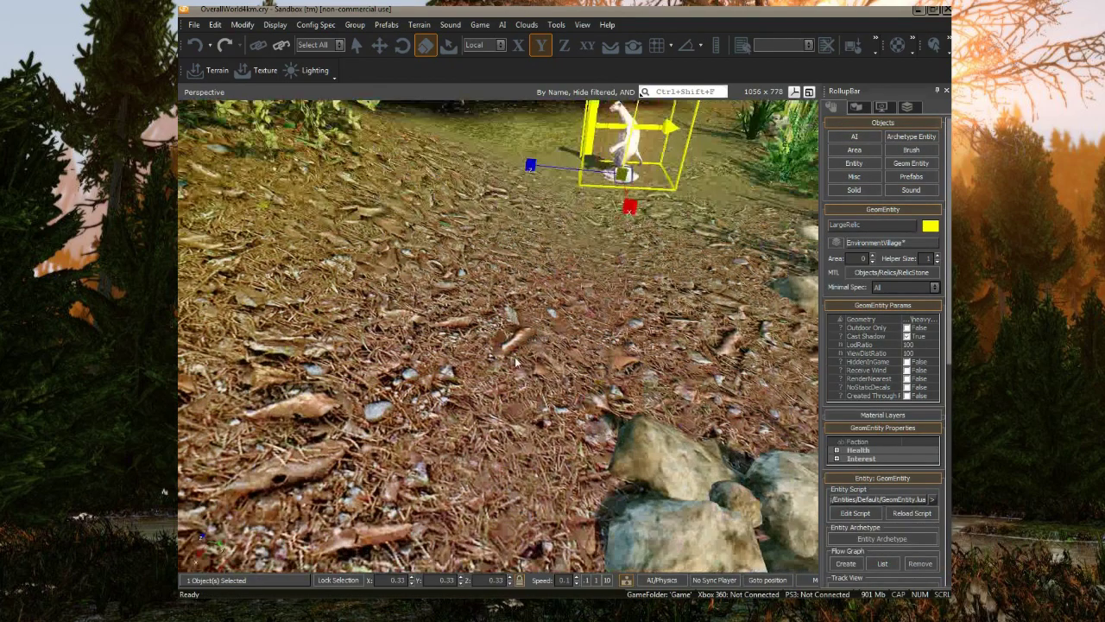
- Play the level, walk the character up to the relic and use F to test picking it up
key("ctrl+g")
key("w")
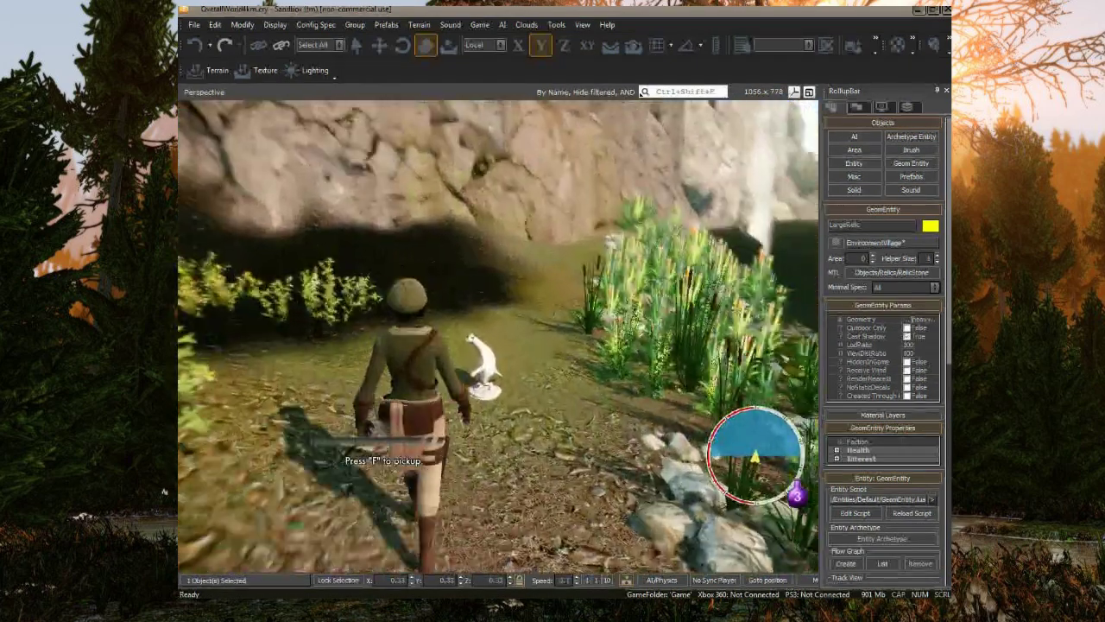
key("f")
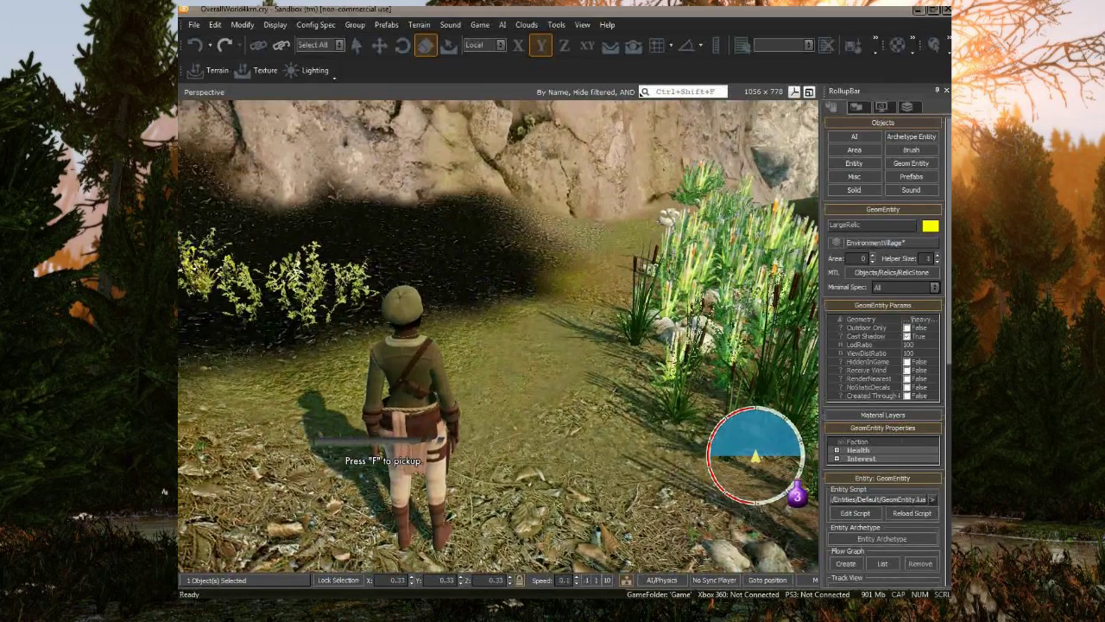
key("s")
key("Escape")
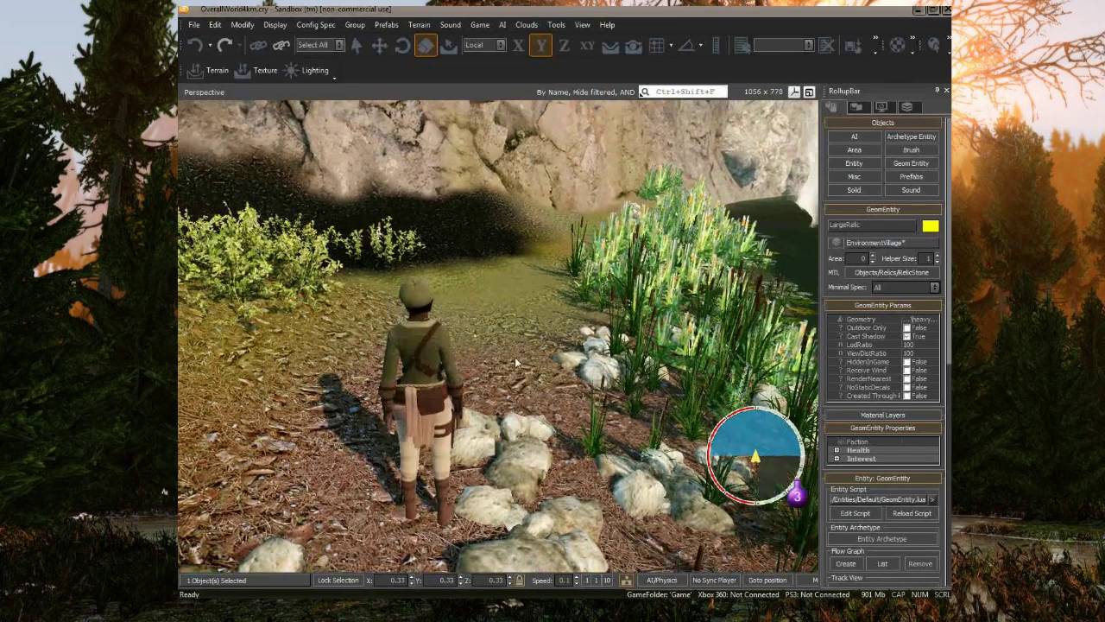
- Play the level again, walking into the relic's trigger and back out to test whether pickup still works from outside
right_click_drag(515, 355, 505, 344)
key("ctrl+g")
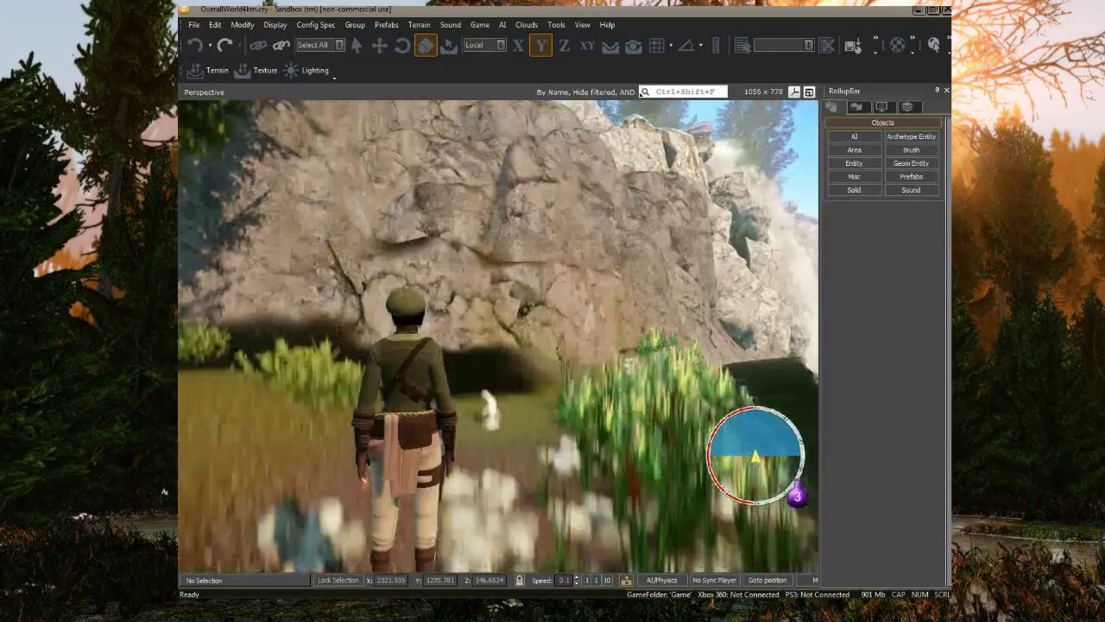
key("w")
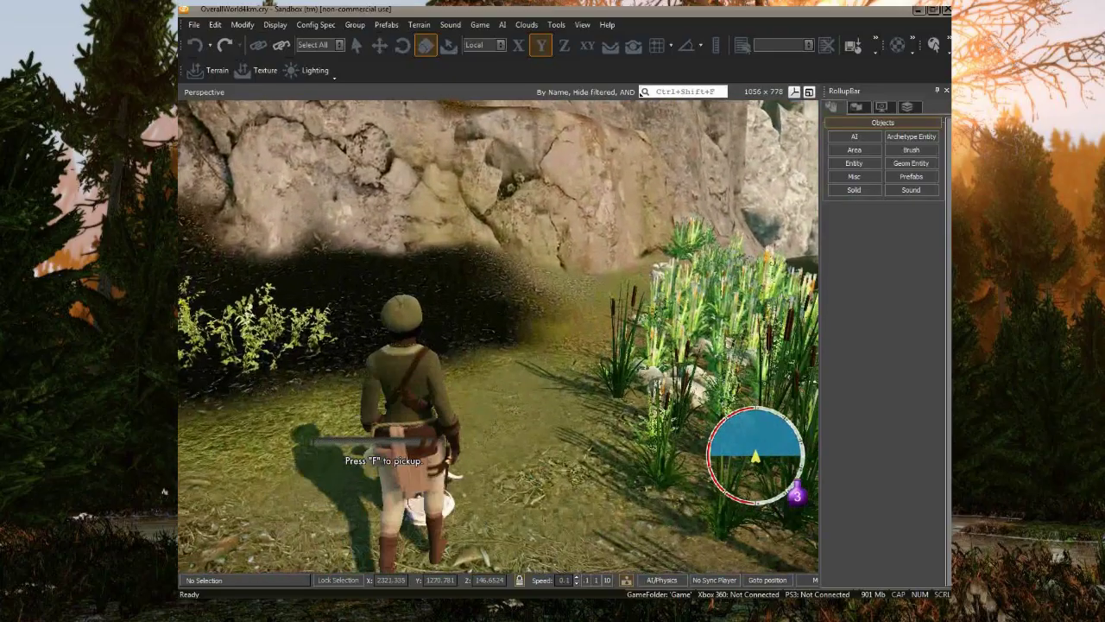
key("w")
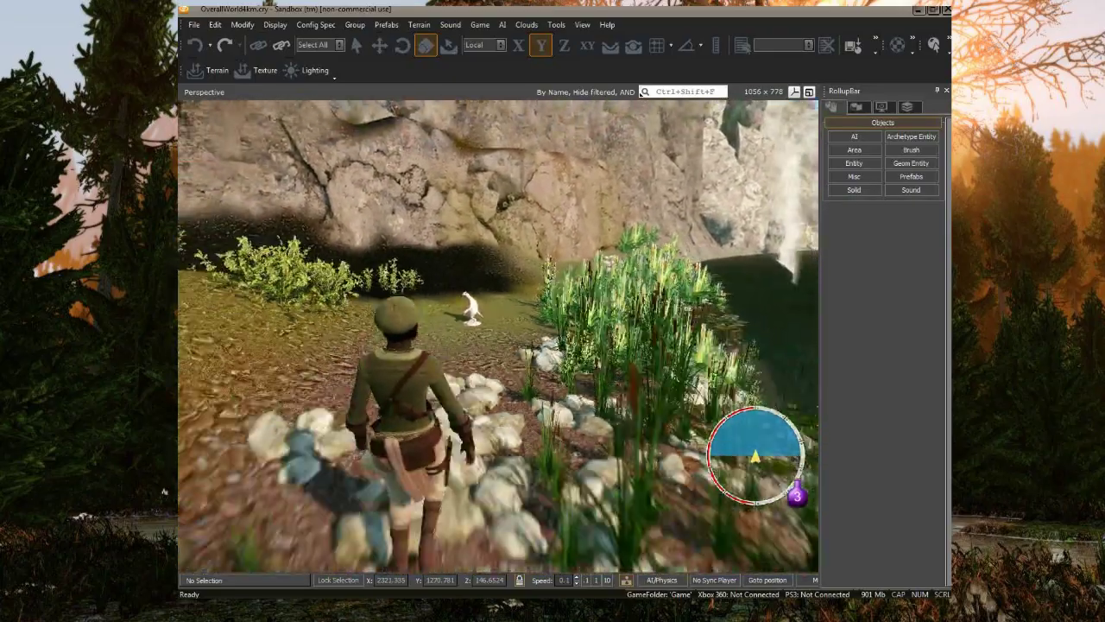
key("s")
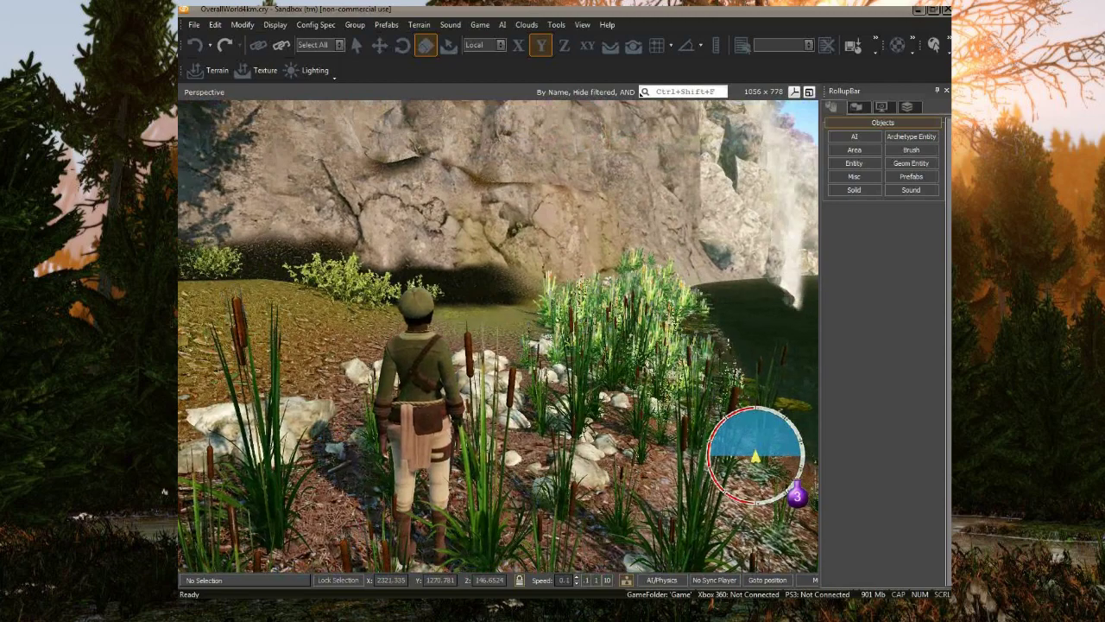
key("w")
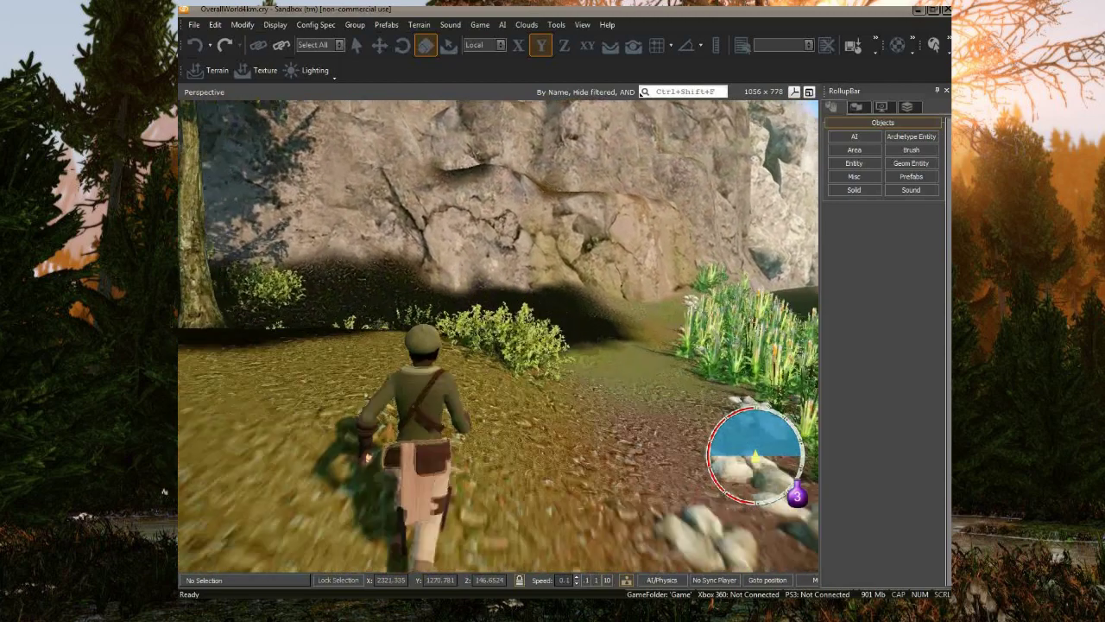
key("w")
key("Escape")
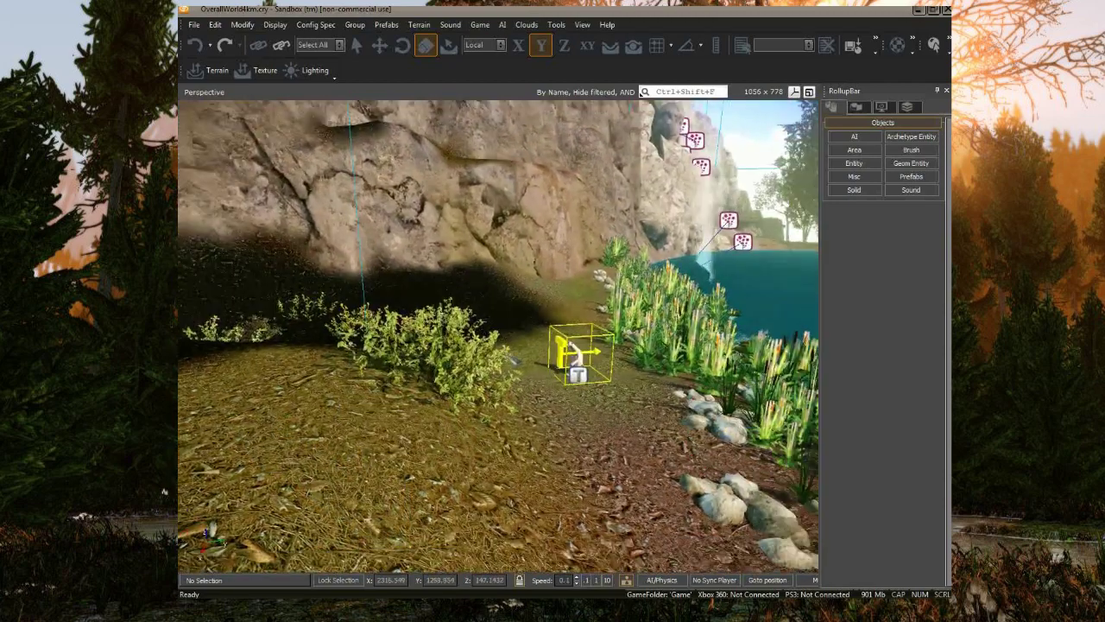
- Replay the level from farther away and run into the relic's trigger to test whether an earlier key input counts
key("ctrl+g")
key("w")
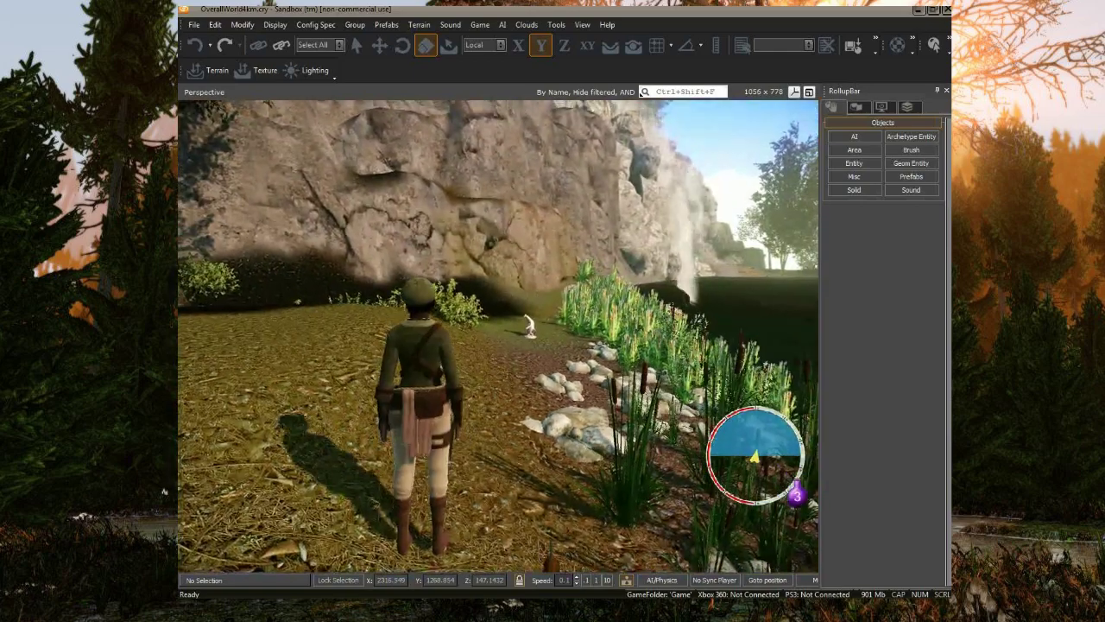
key("w")
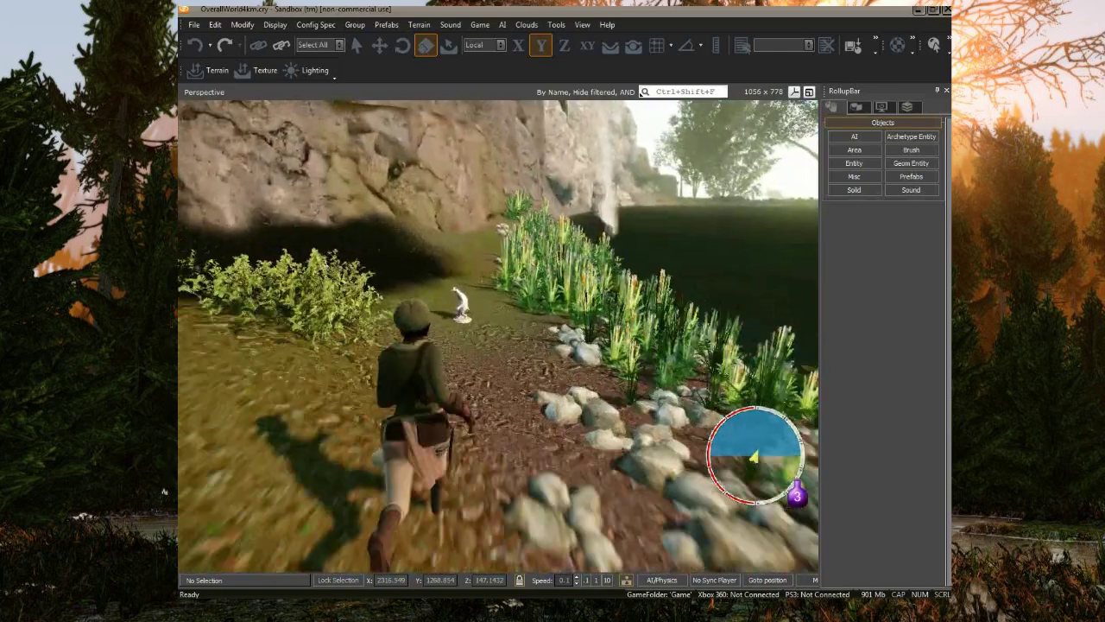
key("w")
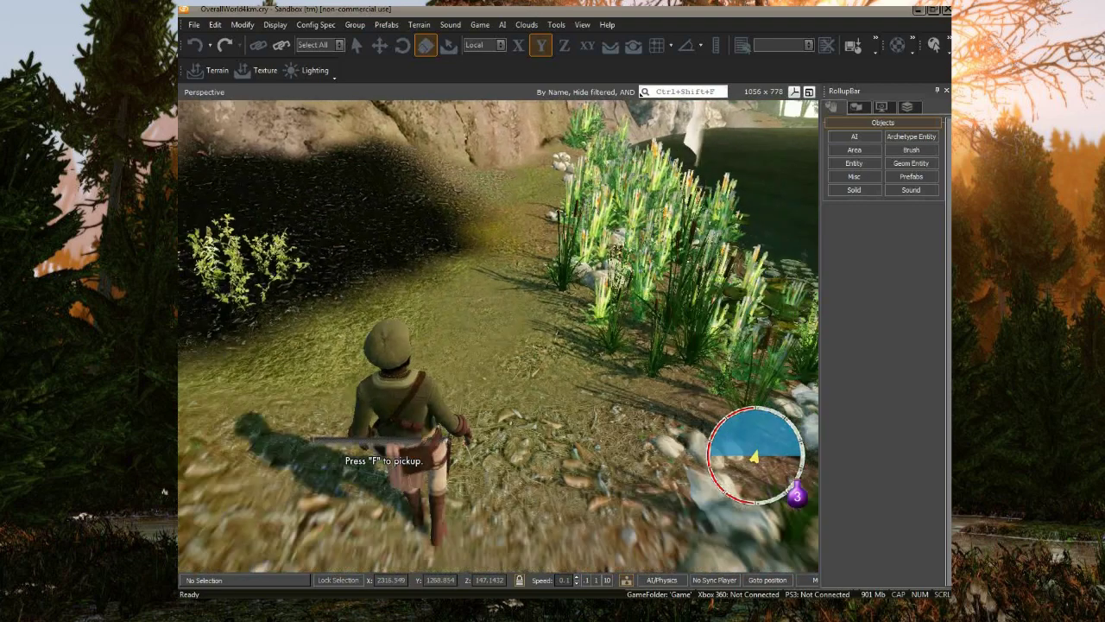
key("Escape")
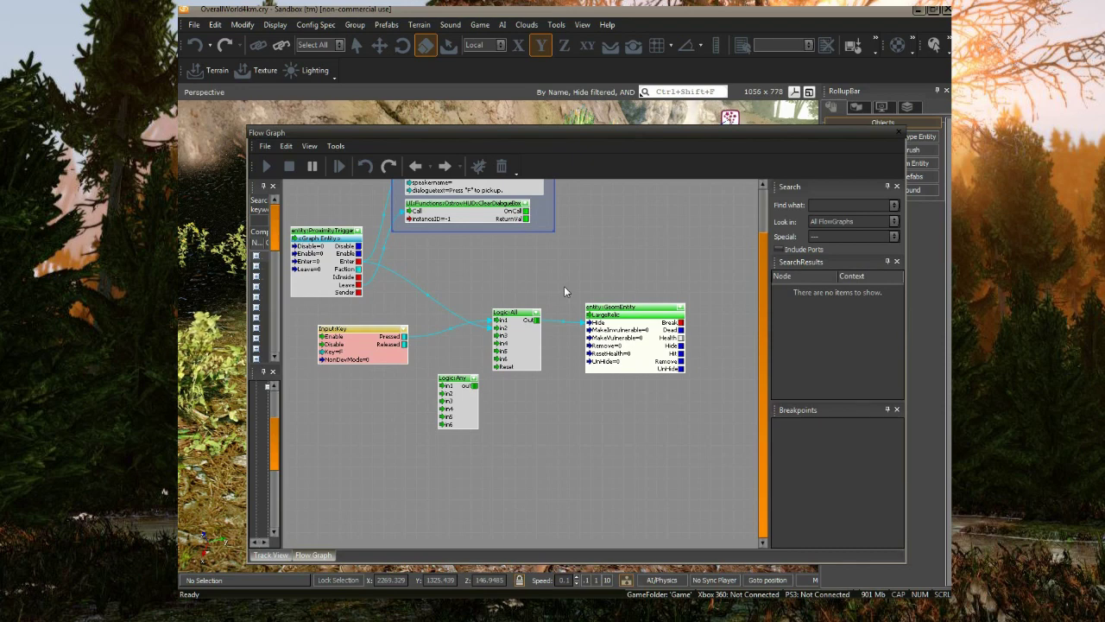
- Link the key's Released and the trigger's Leave outputs to Logic:Any, and its output to the Reset input of Logic:All
right_click_drag(507, 298, 539, 252)
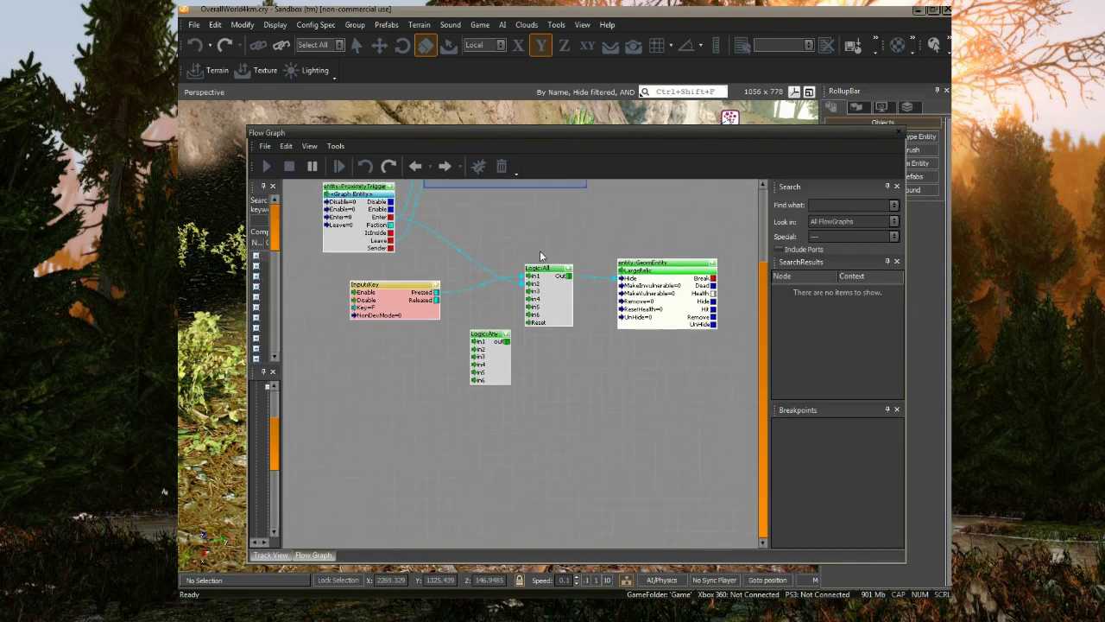
scroll(505, 289, "up", 1)
left_click_drag(480, 338, 478, 330)
left_click_drag(429, 298, 472, 338)
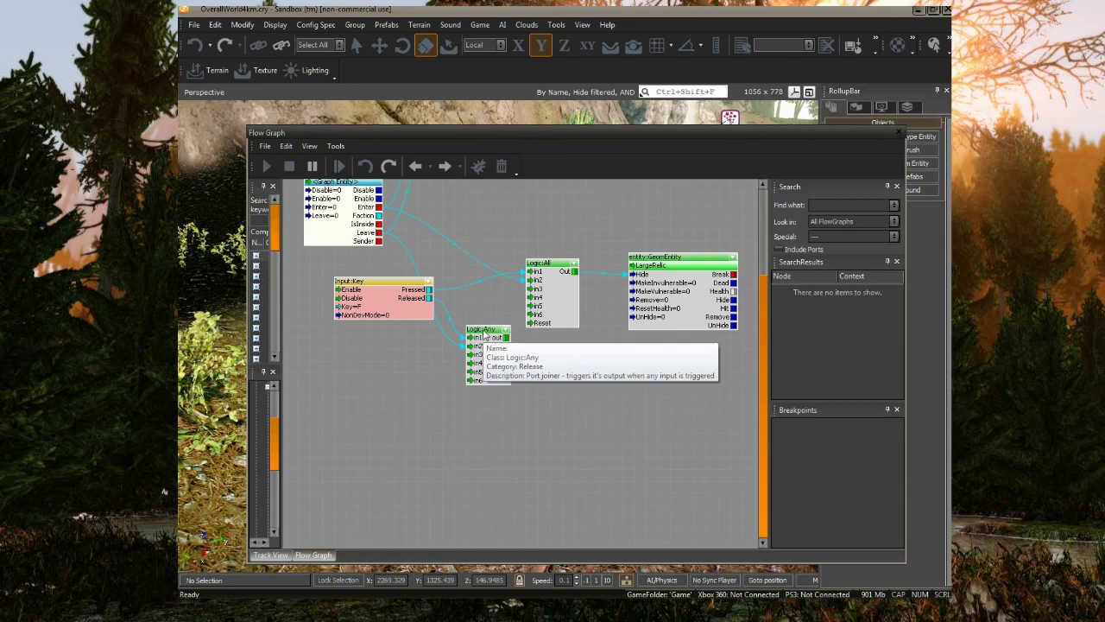
left_click_drag(505, 338, 529, 329)
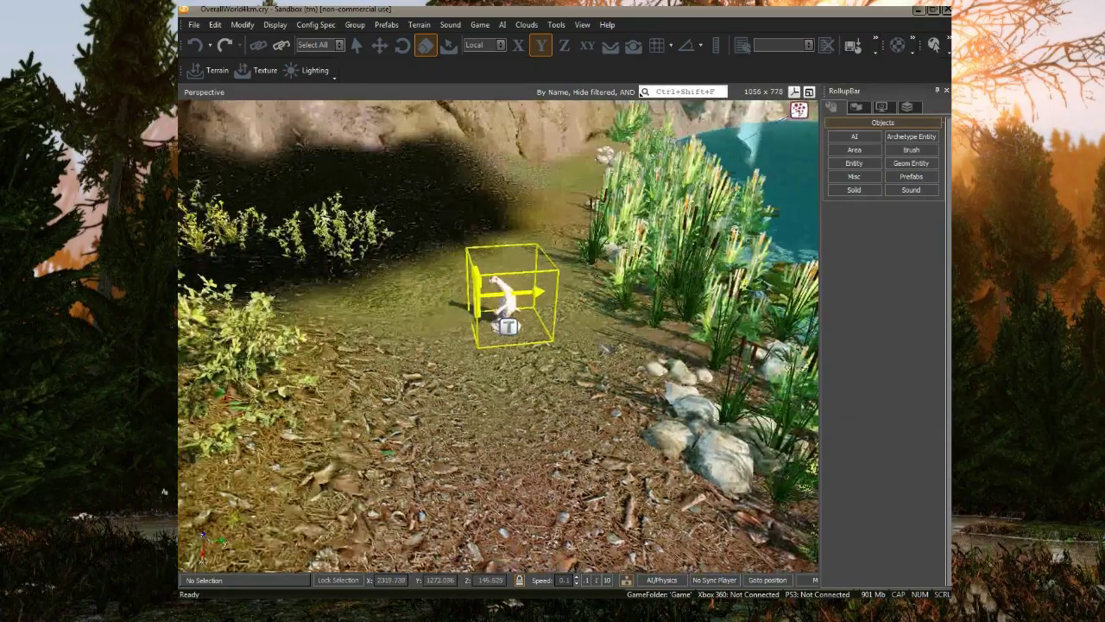
- Play the level, running in and out of the relic's trigger to test pickup with the reset logic
key("ctrl+g")
key("w")
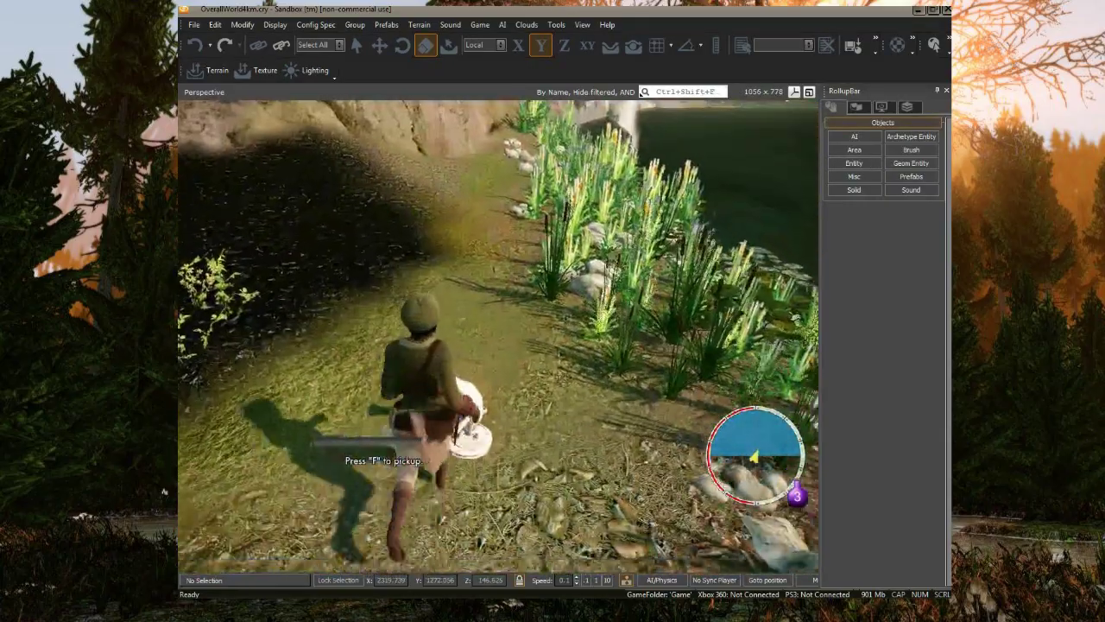
key("s")
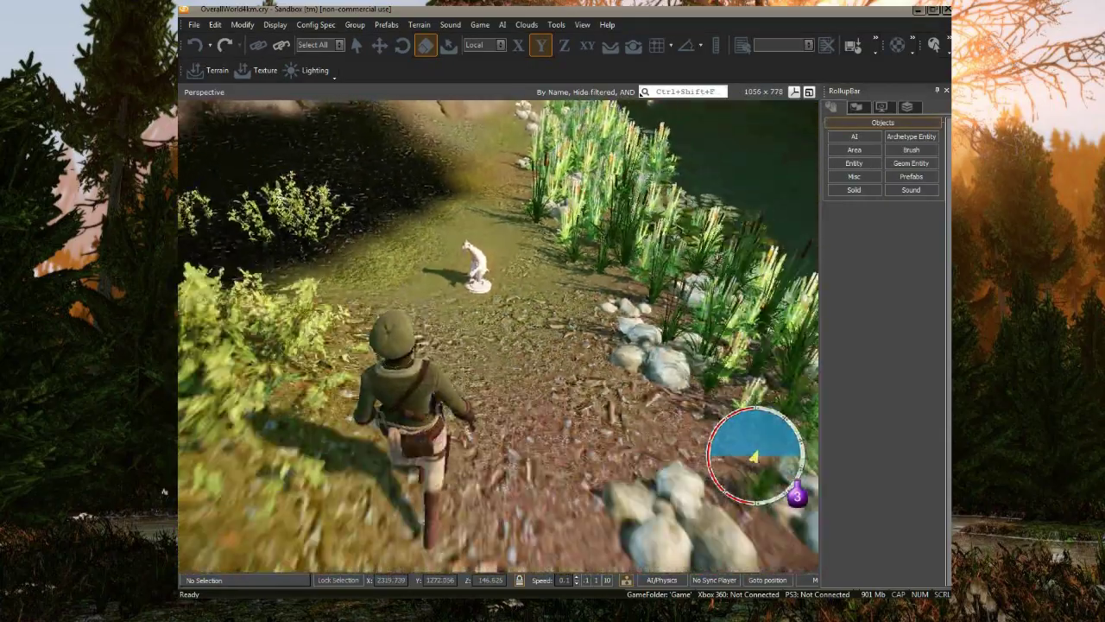
key("w")
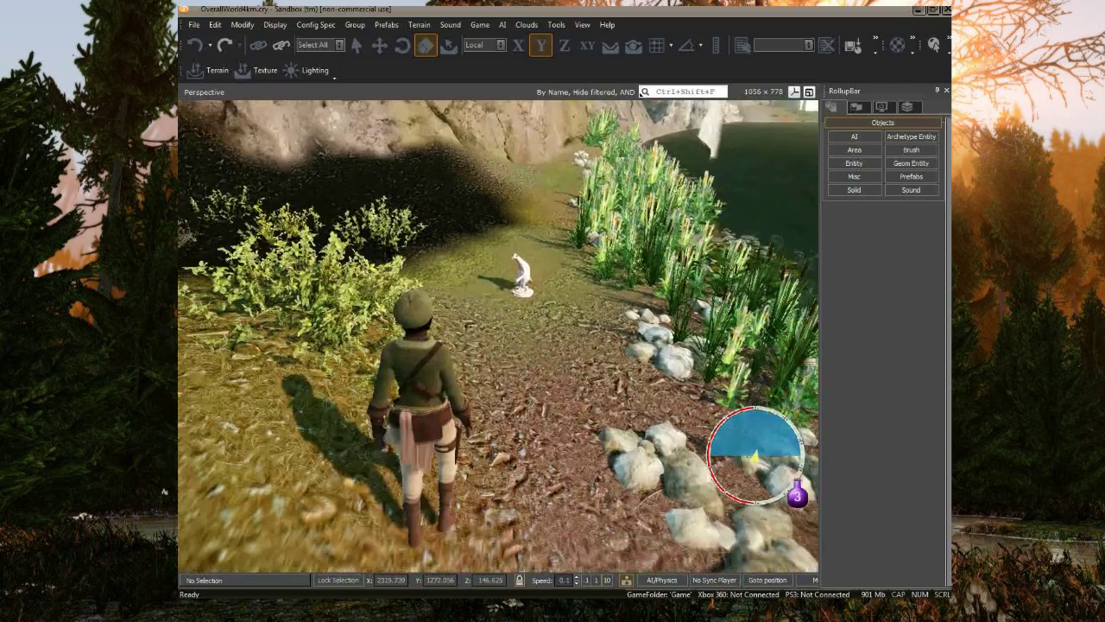
key("w")
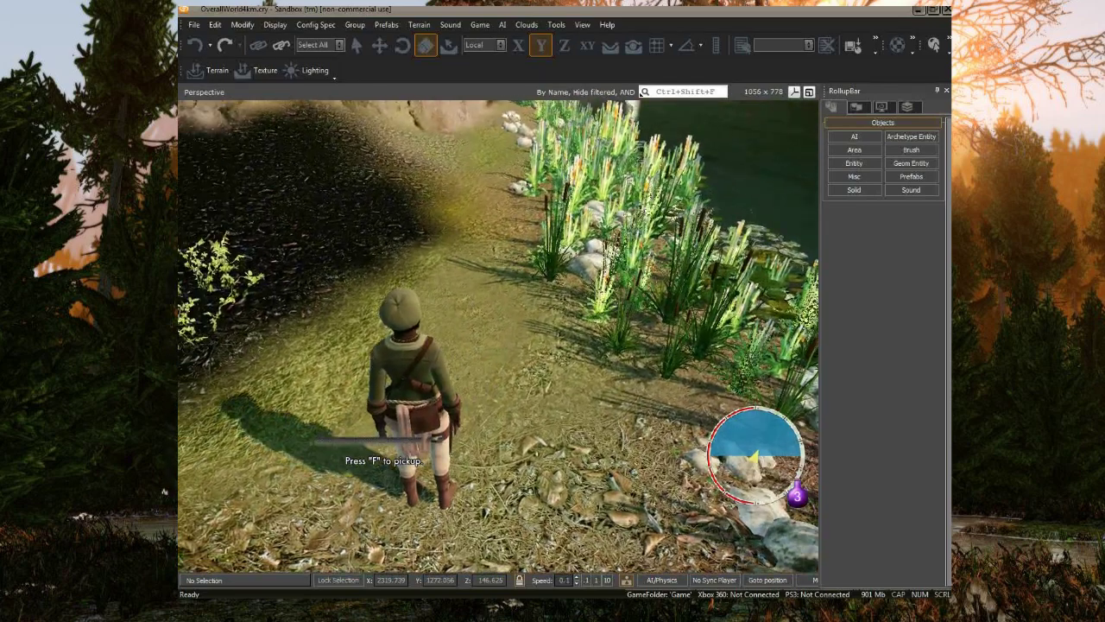
key("a")
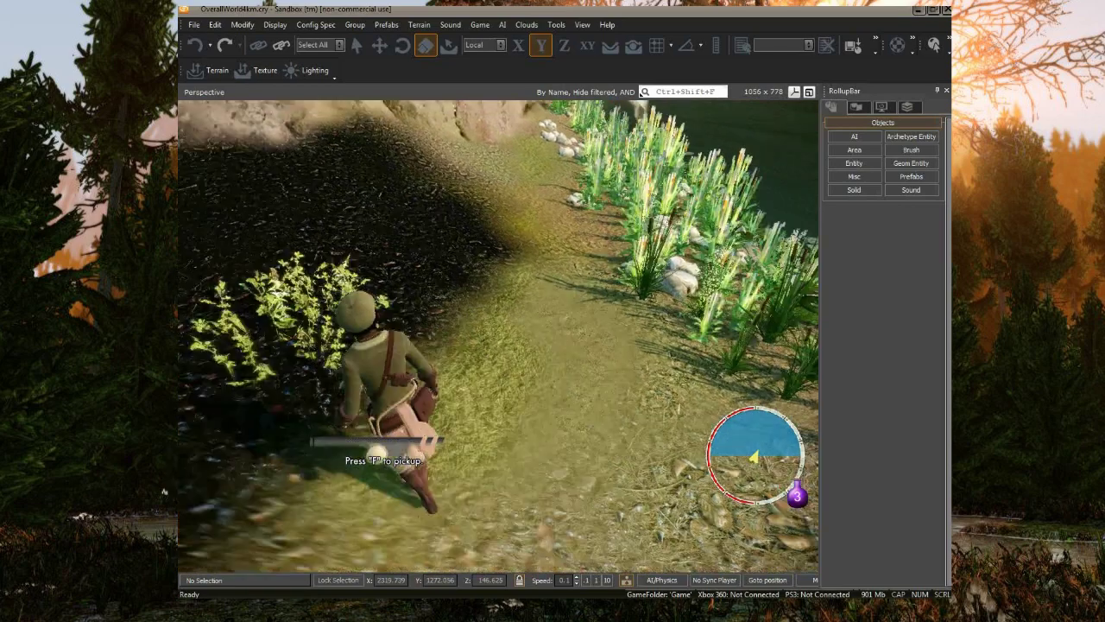
key("w")
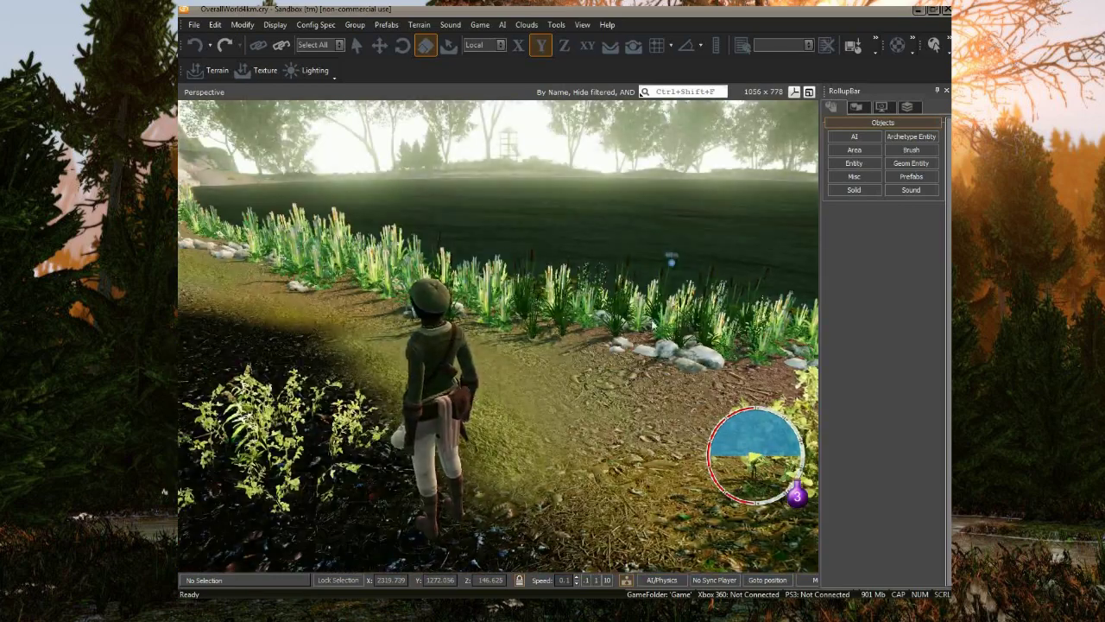
key("Escape")
- Bring back the flow graph and add a UI:Functions:OstrovHUD:AddRelic node directly below the LargeRelic GeomEntity node
left_click_drag(1104, 47, 435, 131)
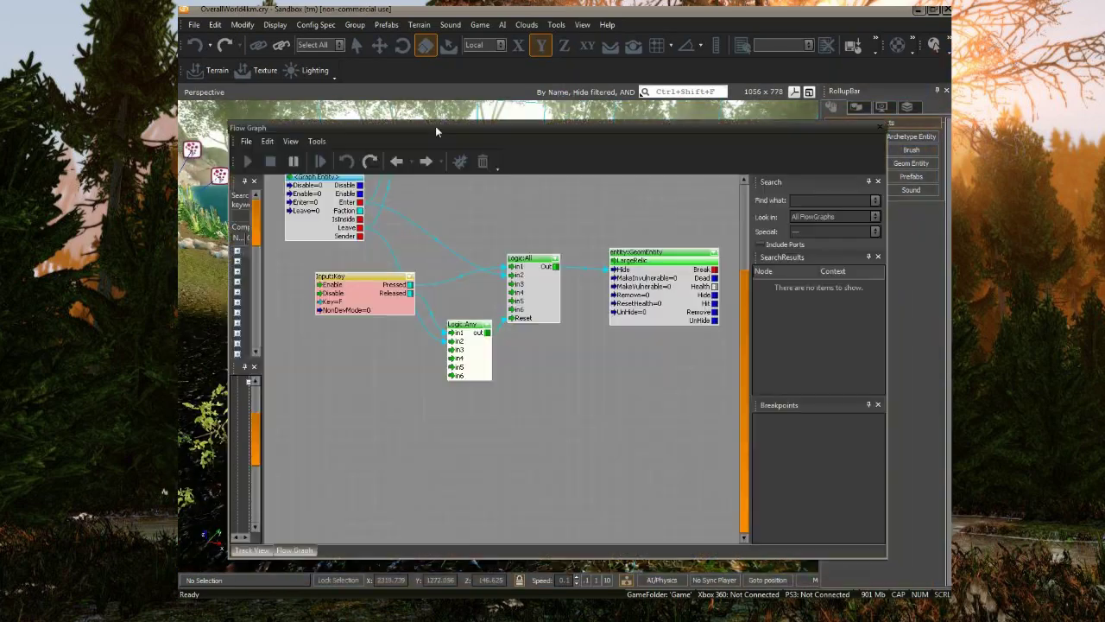
right_click_drag(601, 332, 534, 430)
scroll(527, 364, "down", 2)
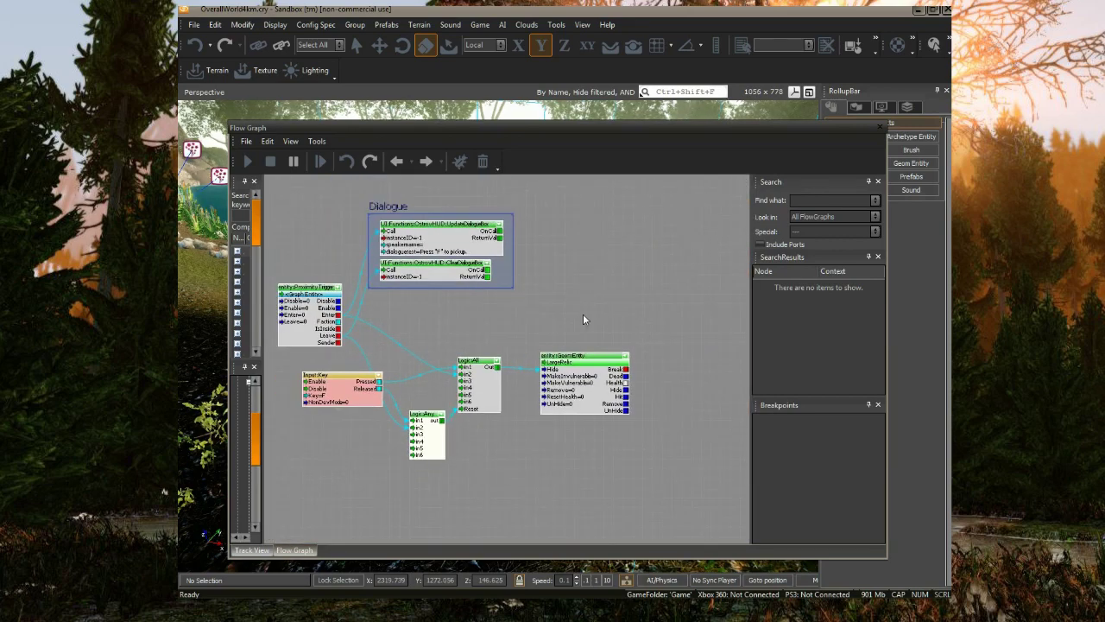
right_click_drag(662, 308, 558, 284)
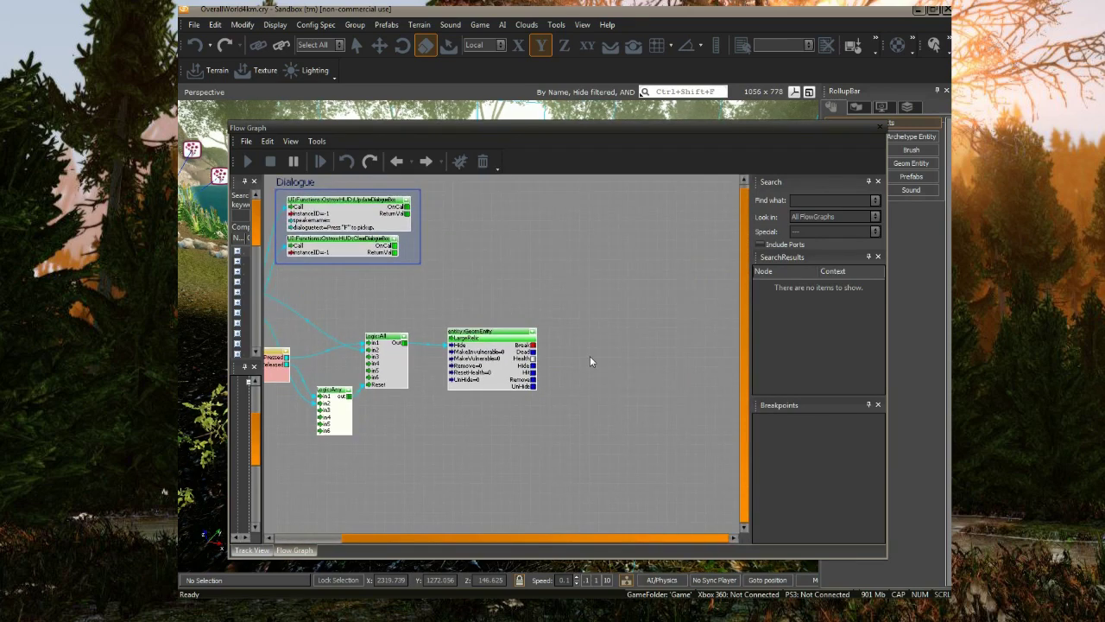
right_click_drag(592, 363, 620, 286)
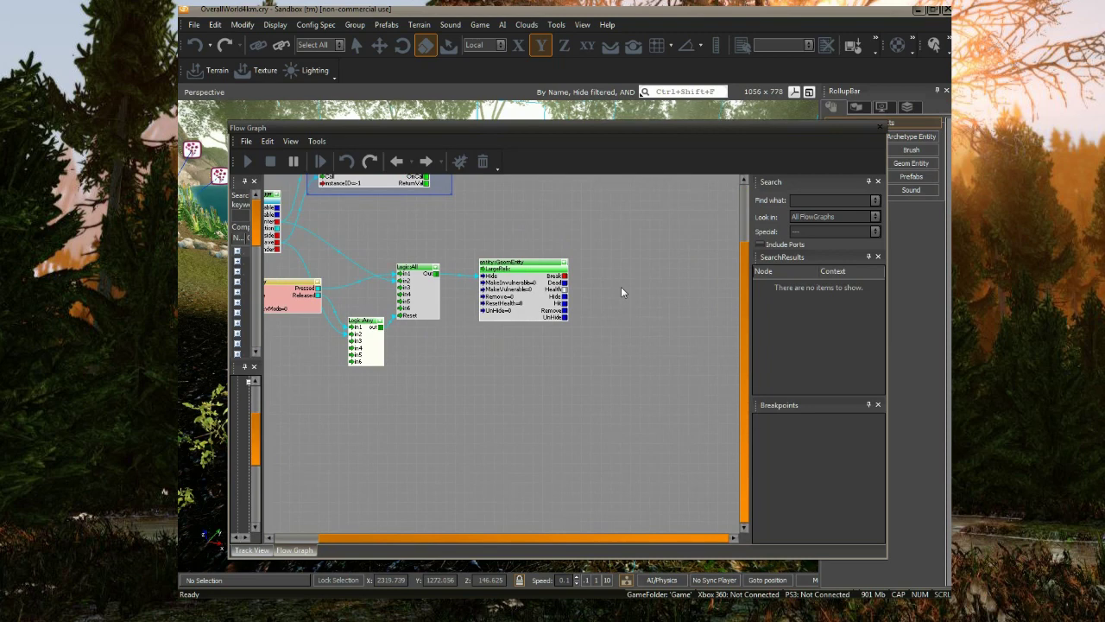
right_click(512, 342)
mouse_move(578, 353)
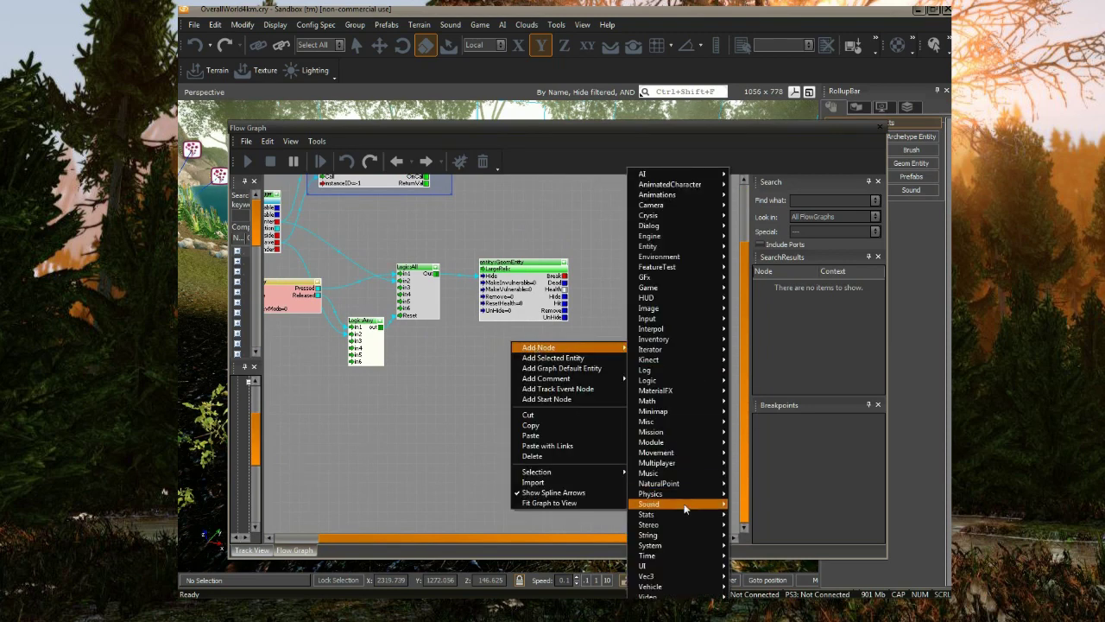
mouse_move(686, 566)
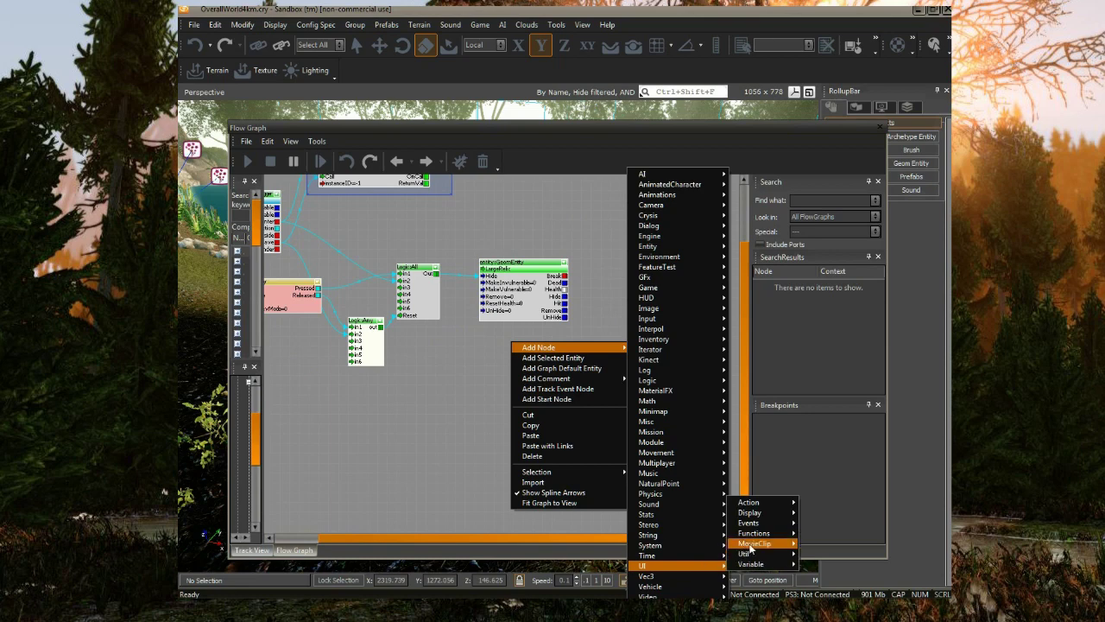
mouse_move(764, 537)
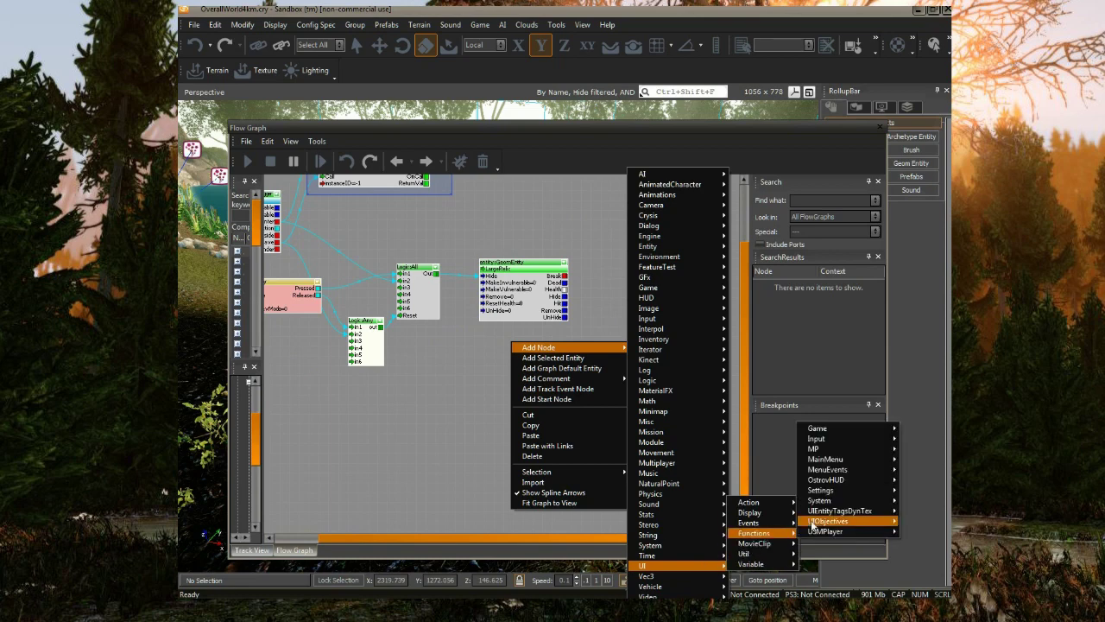
mouse_move(849, 481)
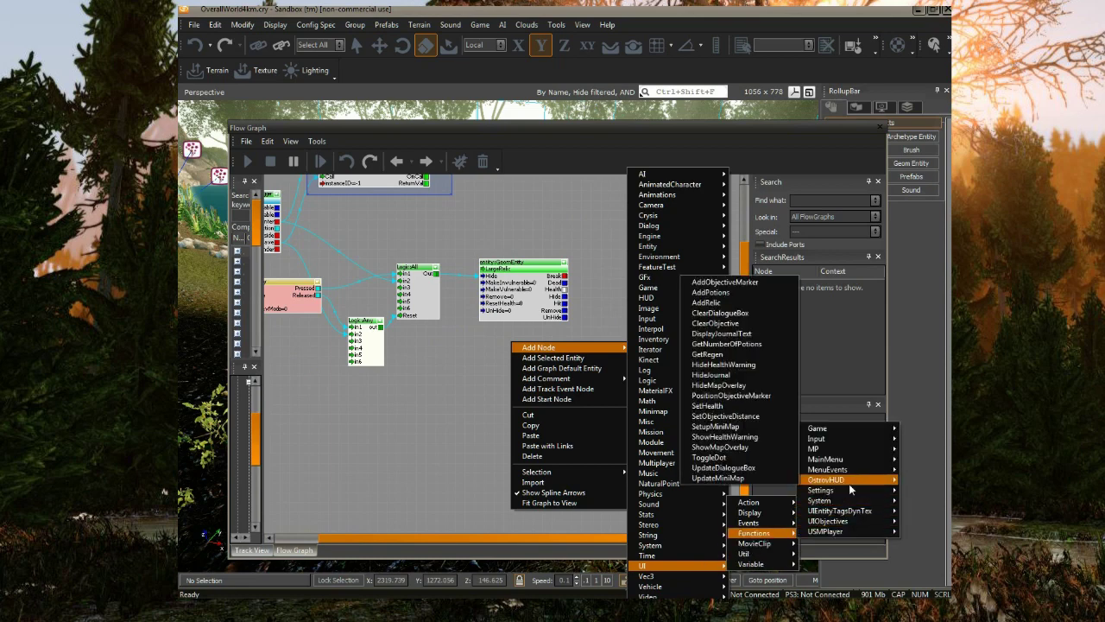
left_click(713, 304)
left_click_drag(531, 351, 499, 336)
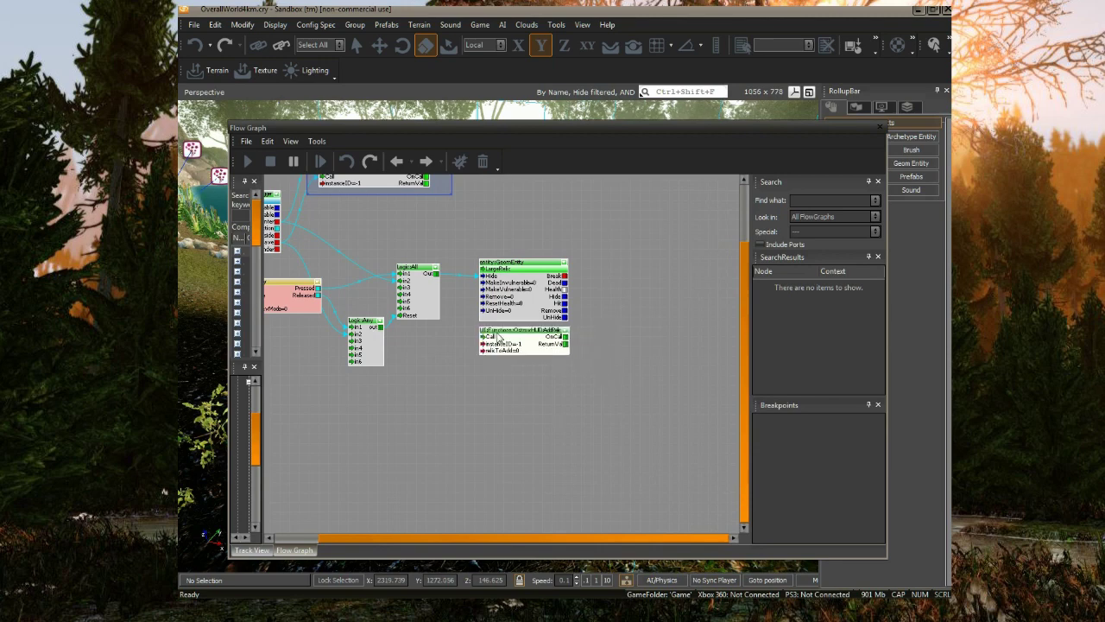
- Link Logic:All's Out to the AddRelic node's Call input and set relicToAdd to 4
left_click_drag(436, 278, 457, 302)
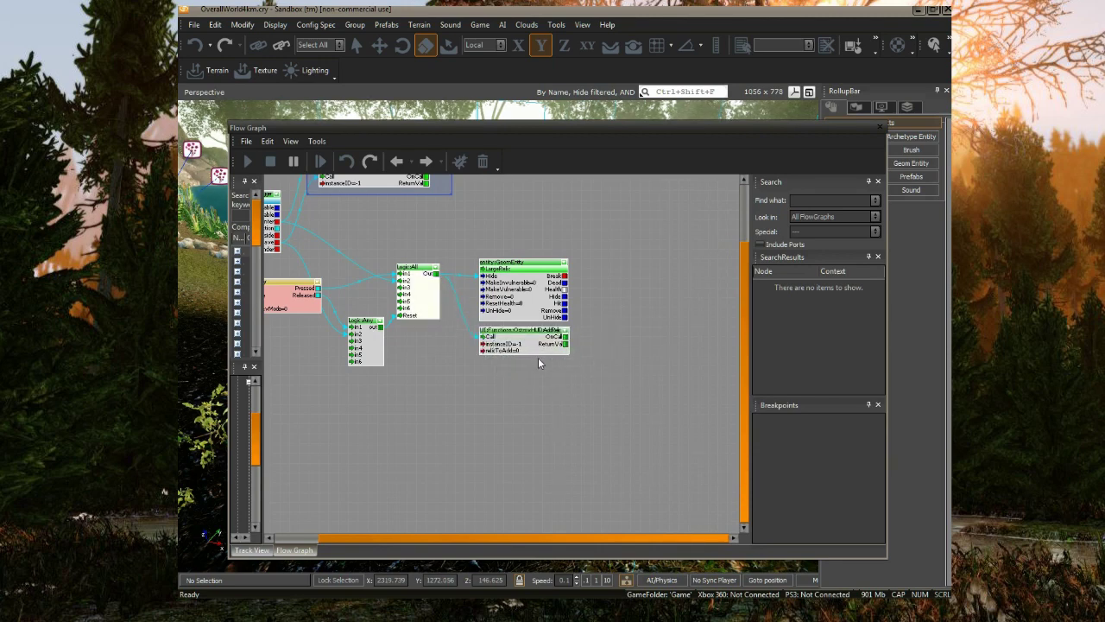
scroll(539, 358, "up", 3)
double_click(497, 348)
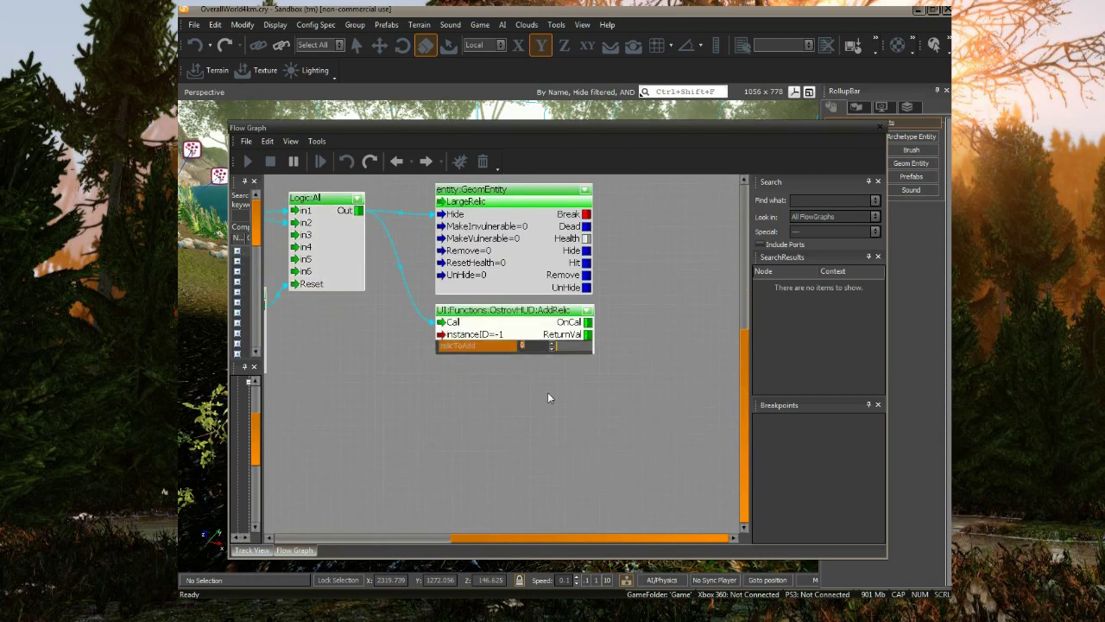
type("4")
key("Return")
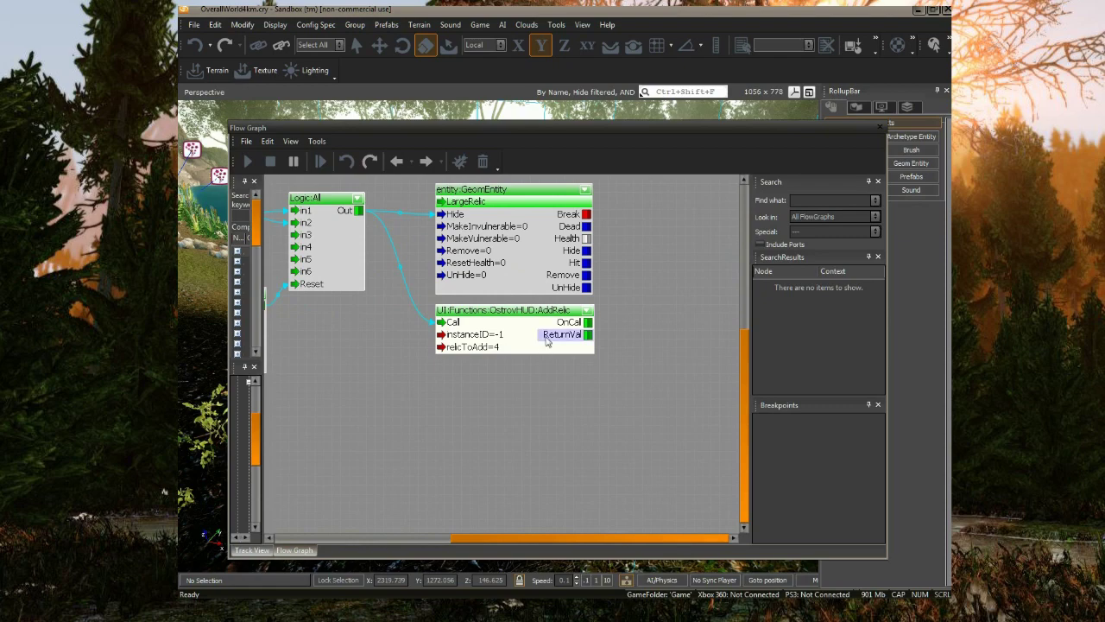
- Link AddRelic's OnCall output to the proximity trigger's Disable input and move the trigger node slightly higher in the graph
scroll(629, 352, "down", 5)
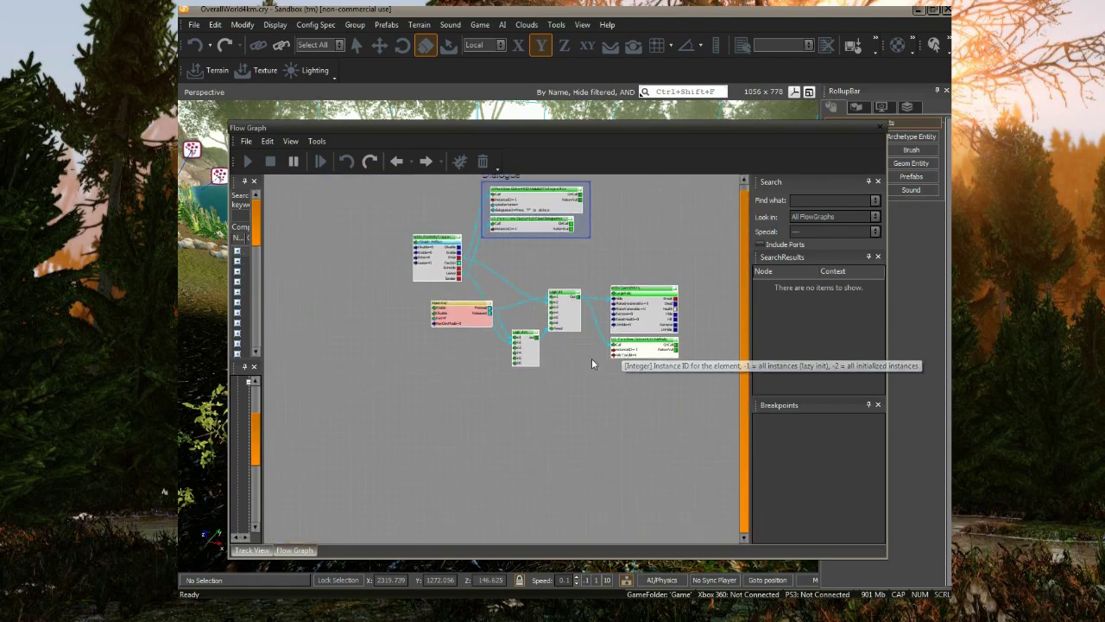
scroll(564, 375, "down", 1)
scroll(578, 362, "up", 3)
scroll(655, 360, "up", 1)
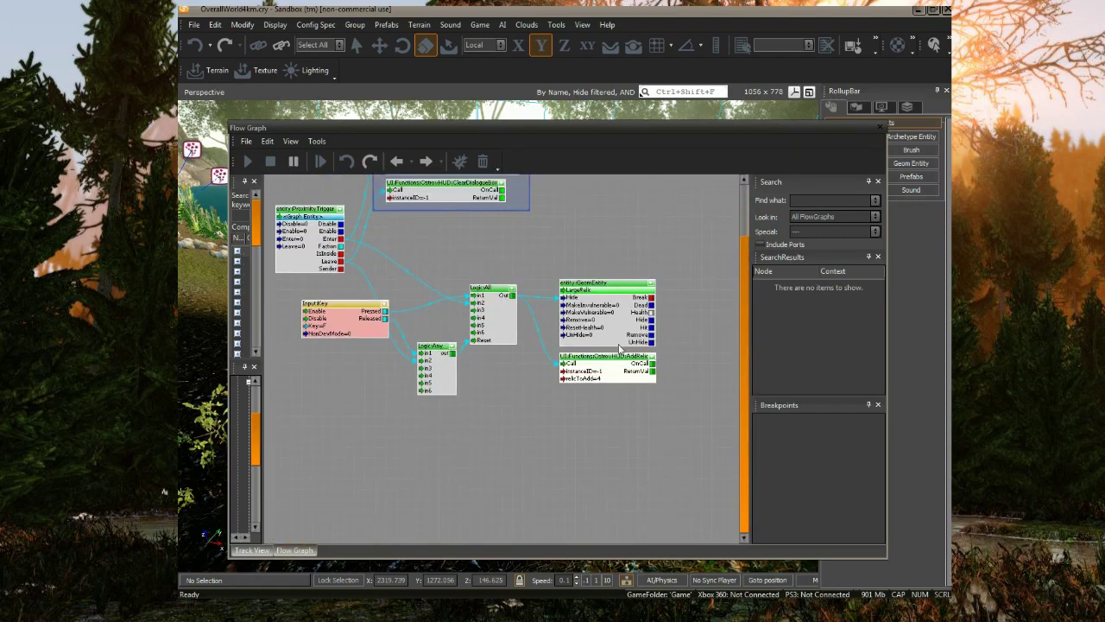
right_click_drag(517, 276, 515, 290)
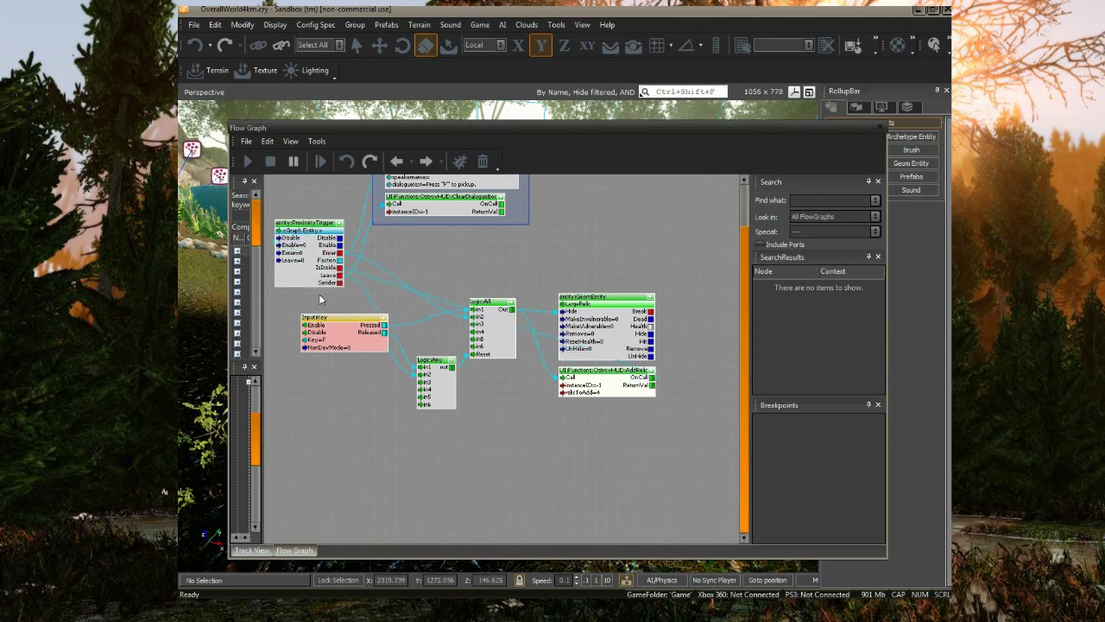
left_click_drag(316, 222, 313, 197)
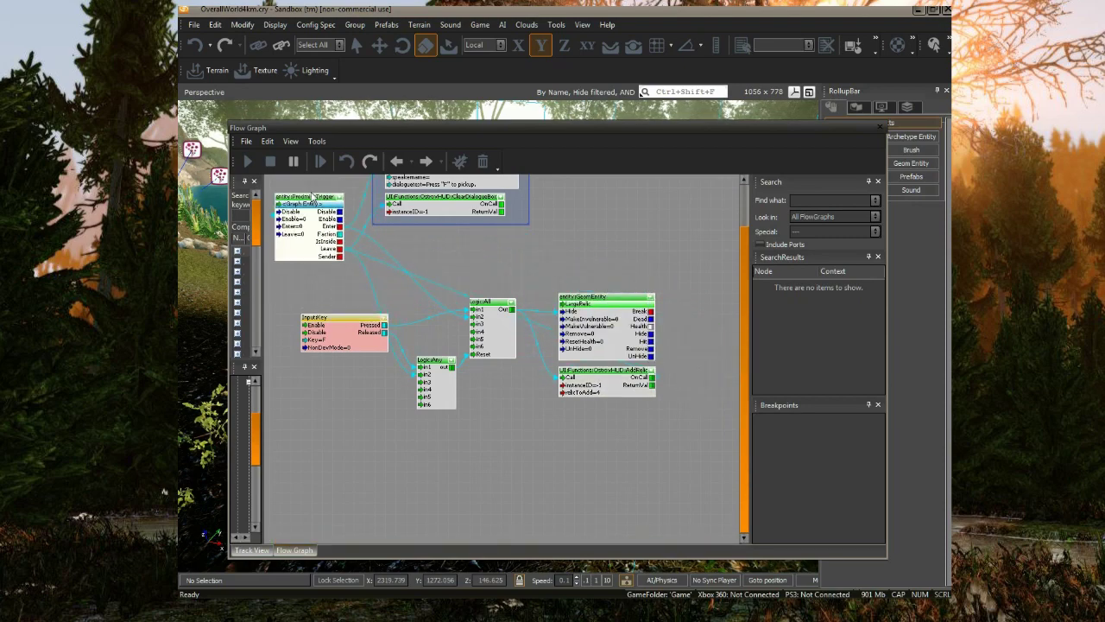
right_click_drag(516, 278, 544, 305)
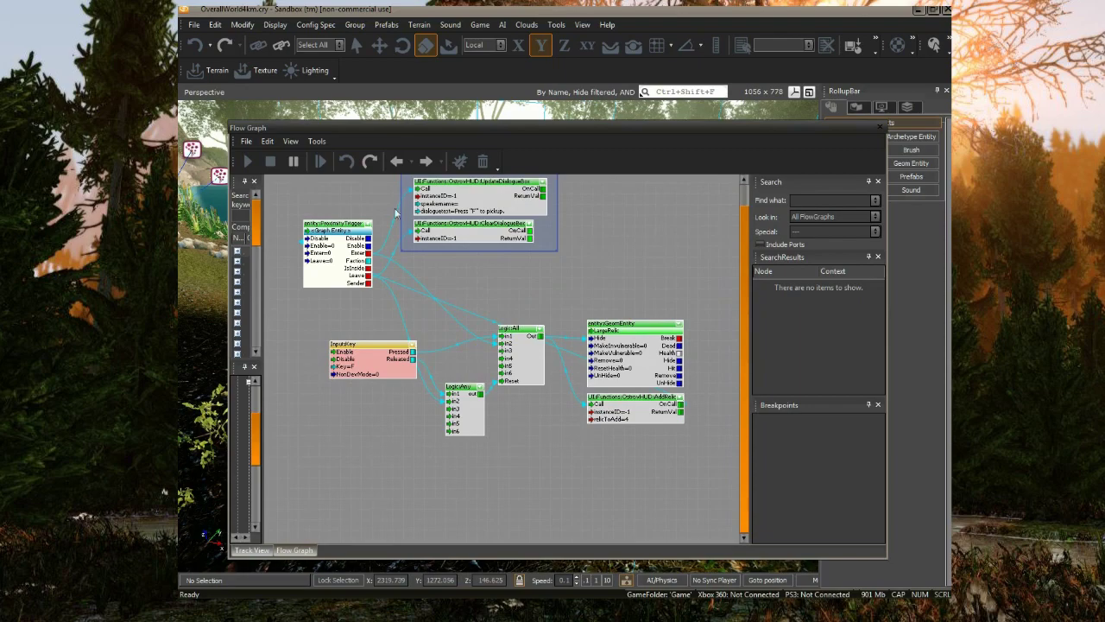
- Put away the flow graph, play the level, use F at the relic and check the in-game relic screen
left_click(879, 127)
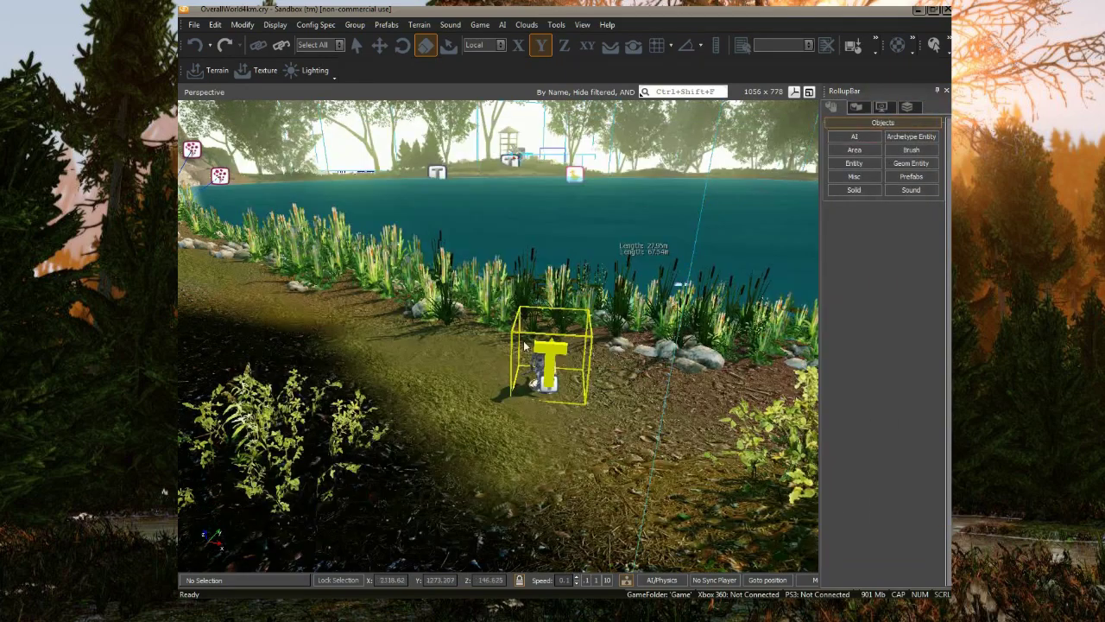
right_click_drag(549, 378, 547, 386)
key("ctrl+g")
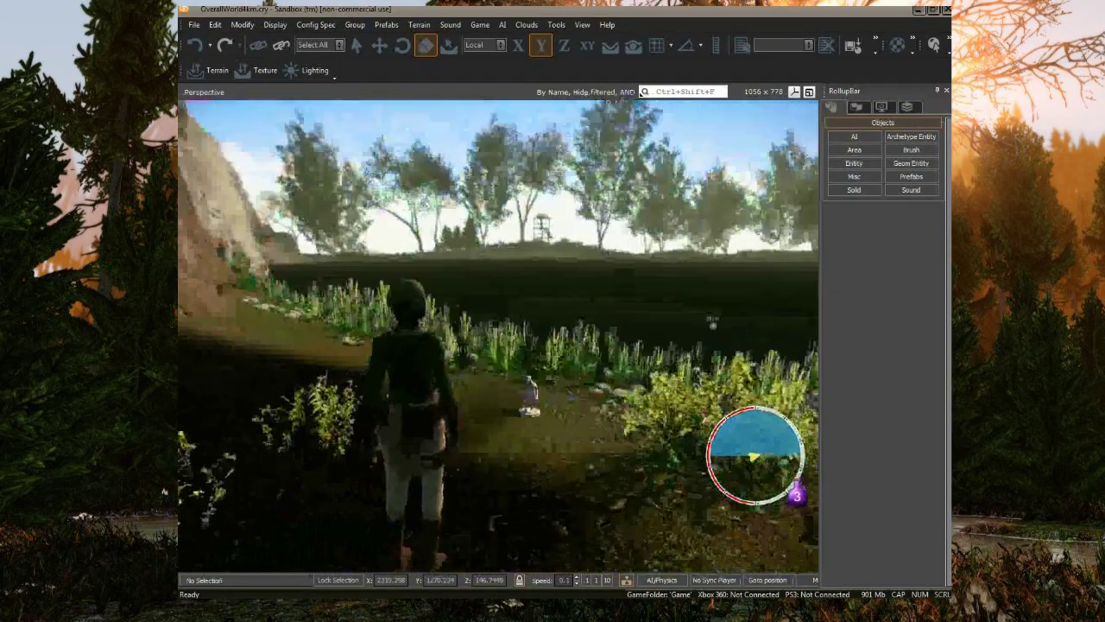
key("f")
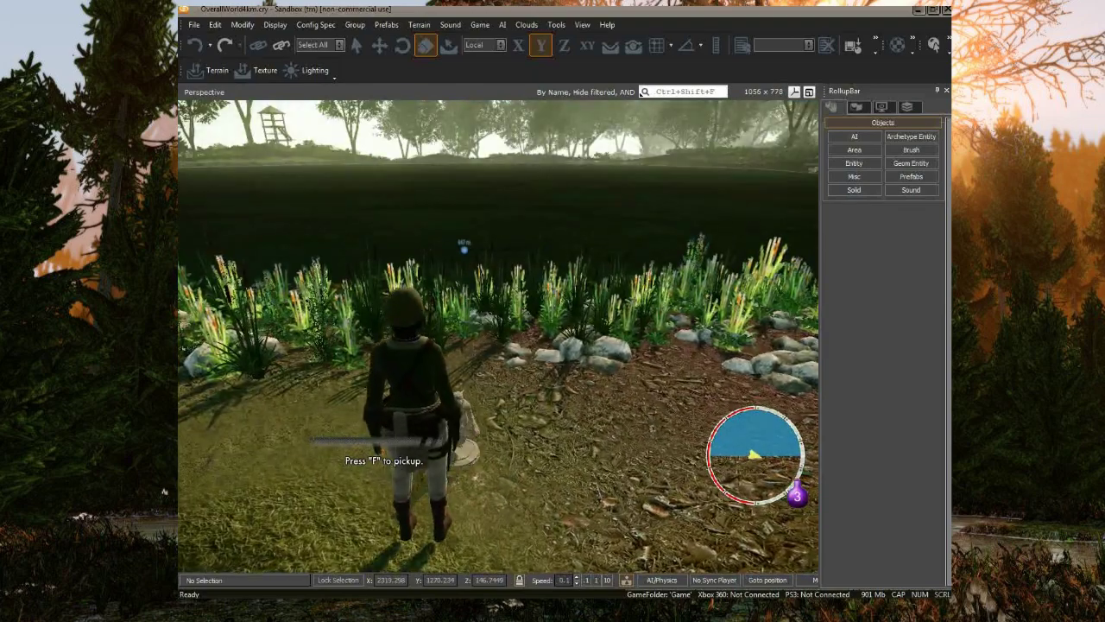
key("w")
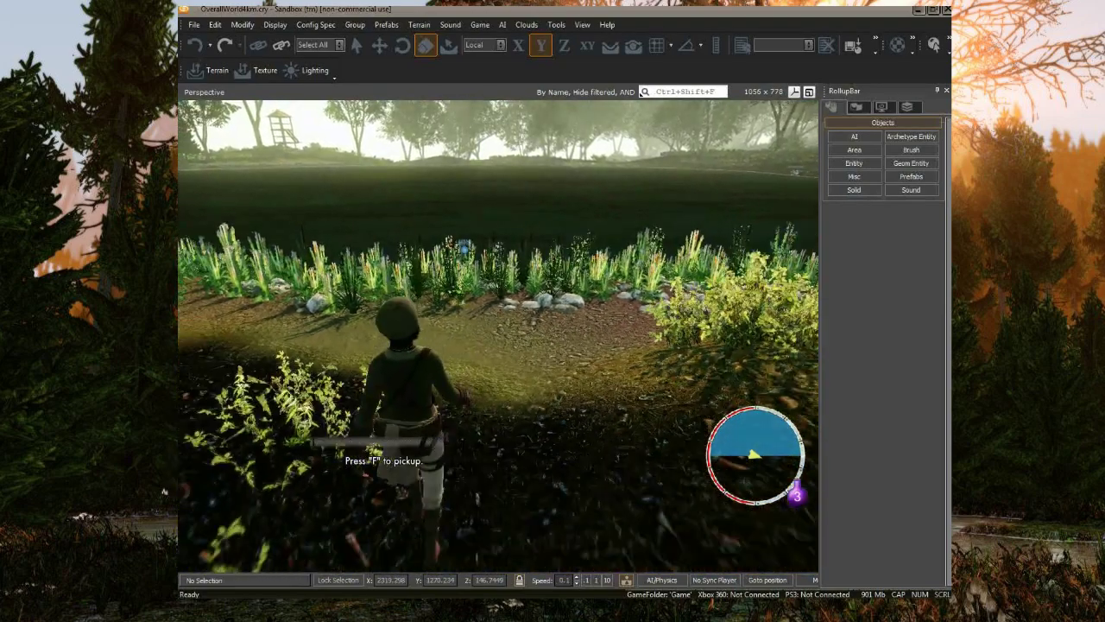
key("i")
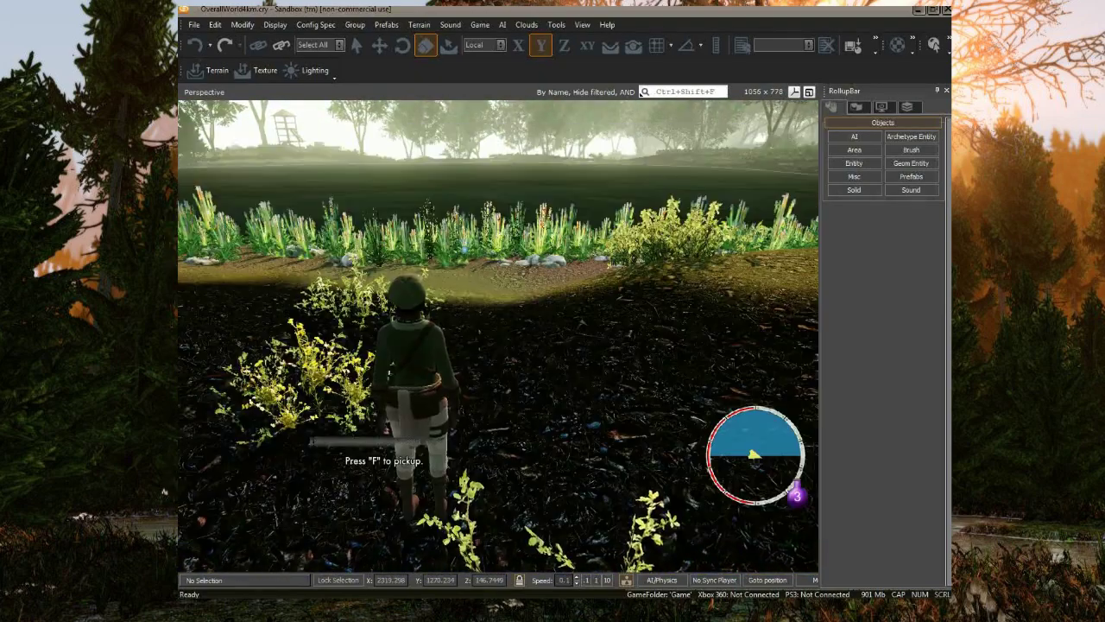
key("m")
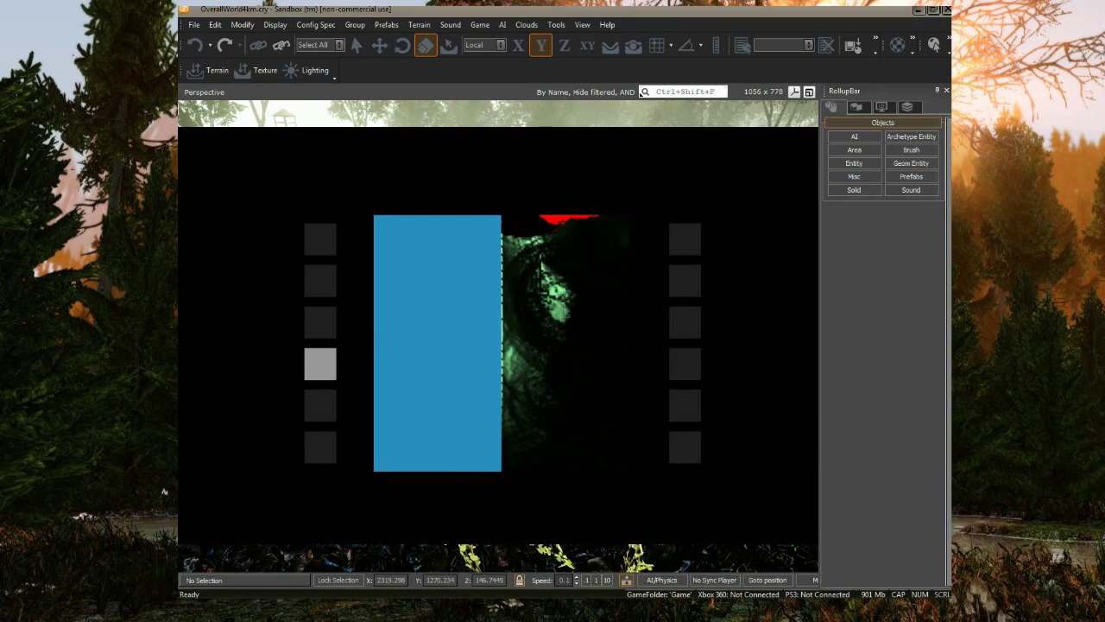
key("i")
- Run the character around the pickup area to check whether the pickup prompt clears, and end the play test
key("w")
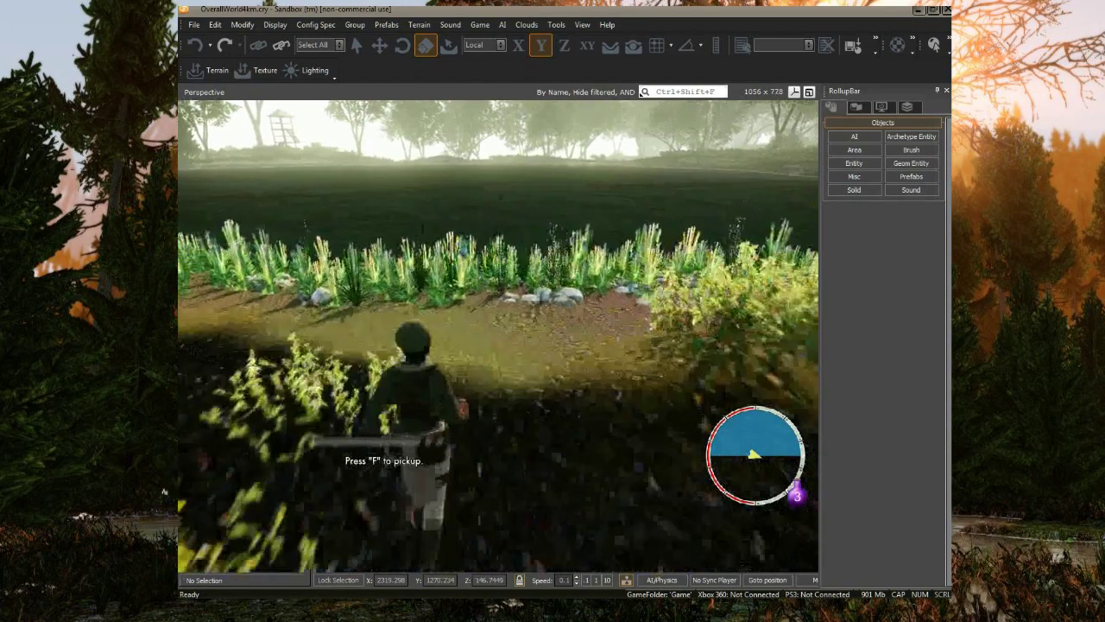
key("space")
key("s")
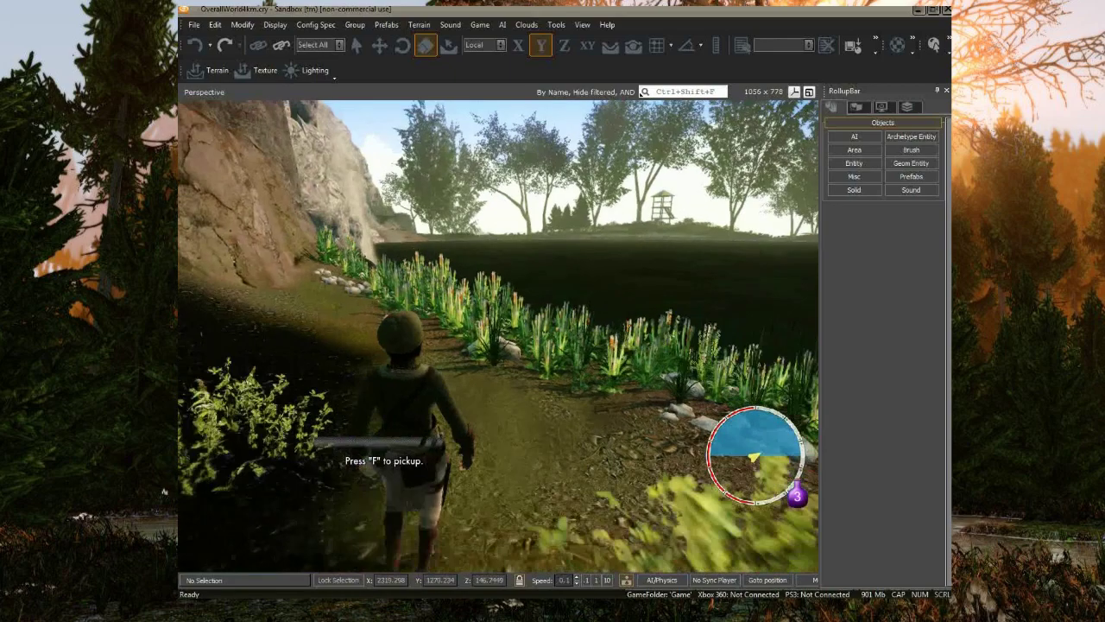
key("w")
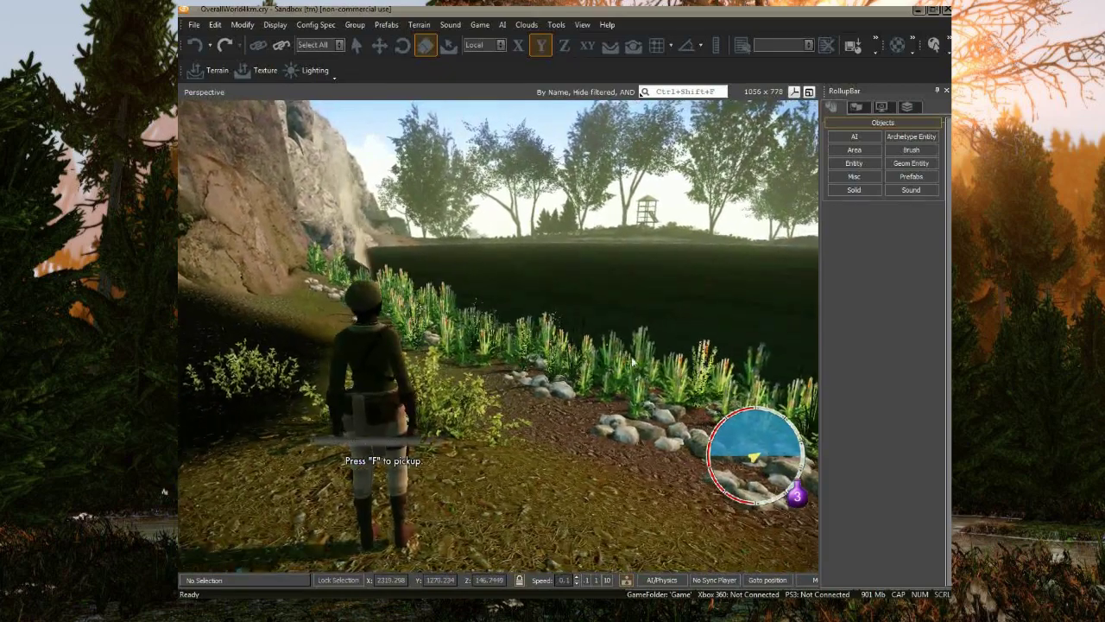
key("Escape")
- Duplicate the ClearDialogueBox node below the AddRelic node and link Logic:All's Out to its Call input
left_click_drag(947, 95, 319, 122)
scroll(601, 298, "up", 4)
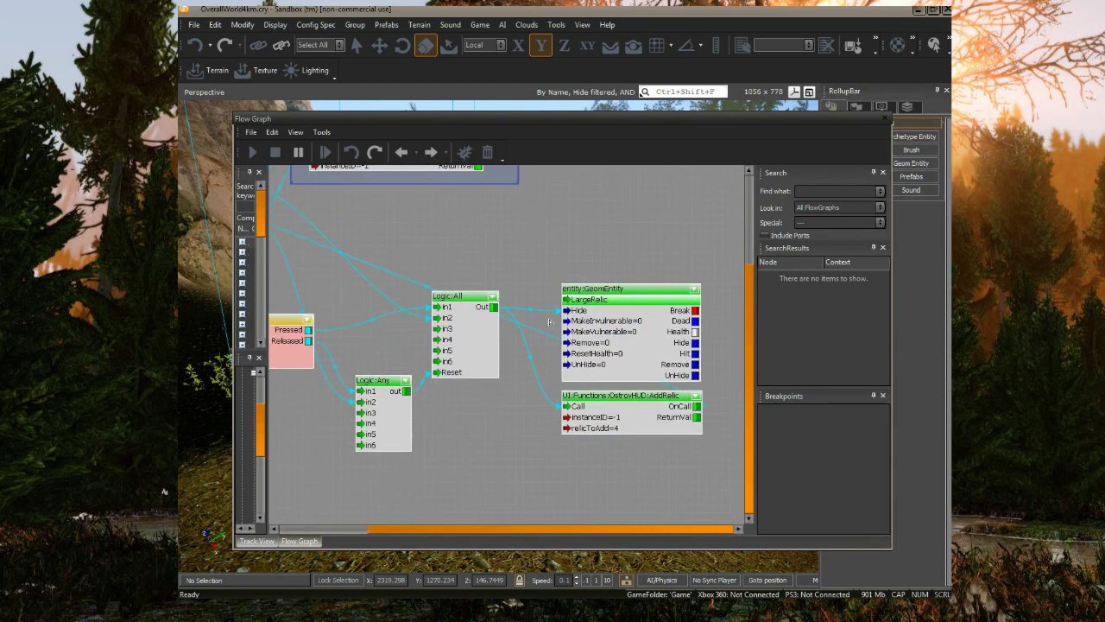
right_click_drag(404, 350, 540, 324)
right_click_drag(608, 176, 418, 299)
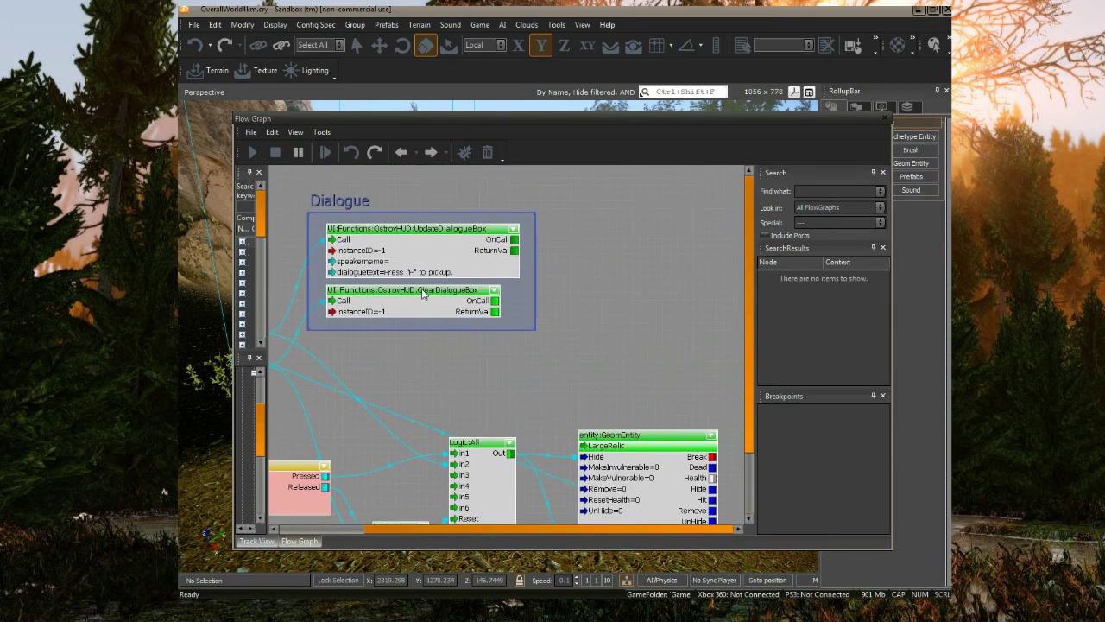
right_click_drag(641, 294, 389, 201)
right_click_drag(538, 277, 464, 178)
right_click_drag(388, 324, 575, 247)
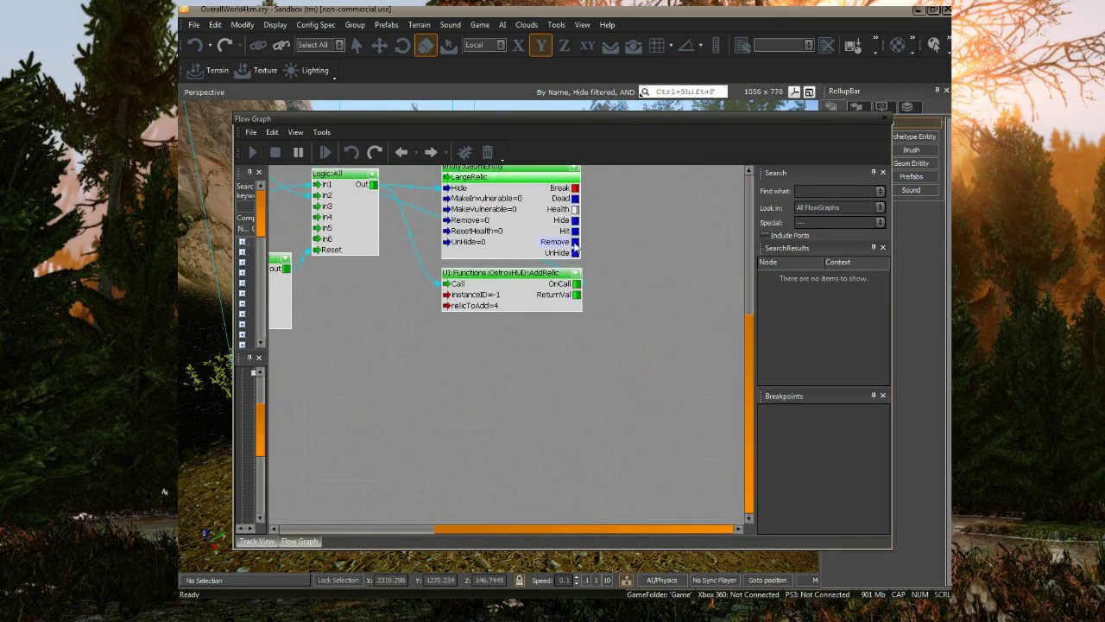
key("ctrl+v")
left_click_drag(605, 248, 473, 329)
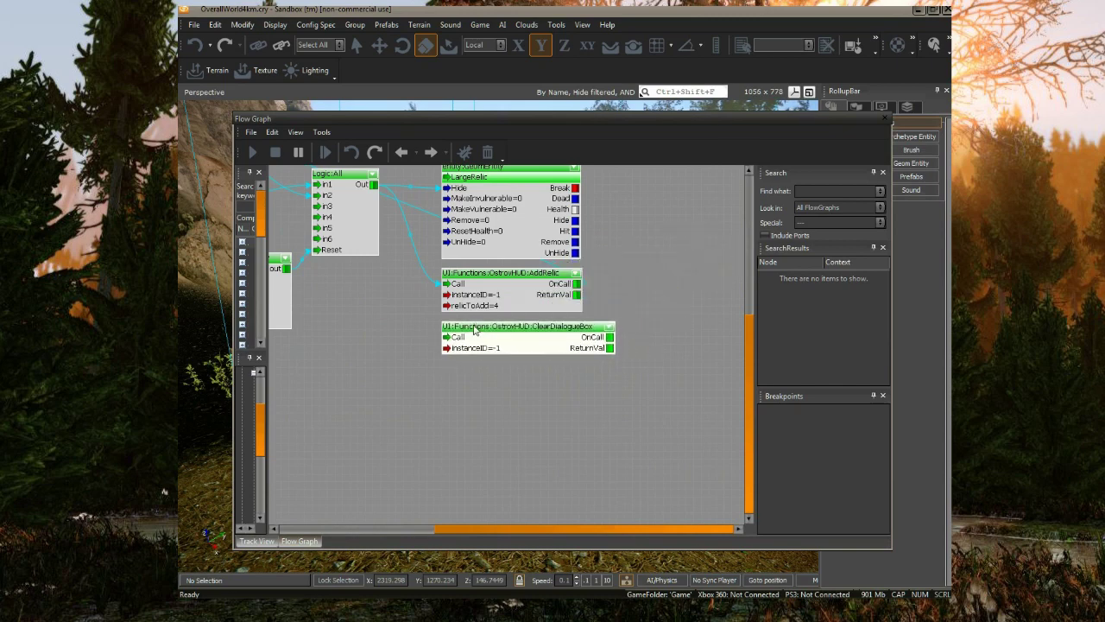
right_click_drag(461, 339, 514, 399)
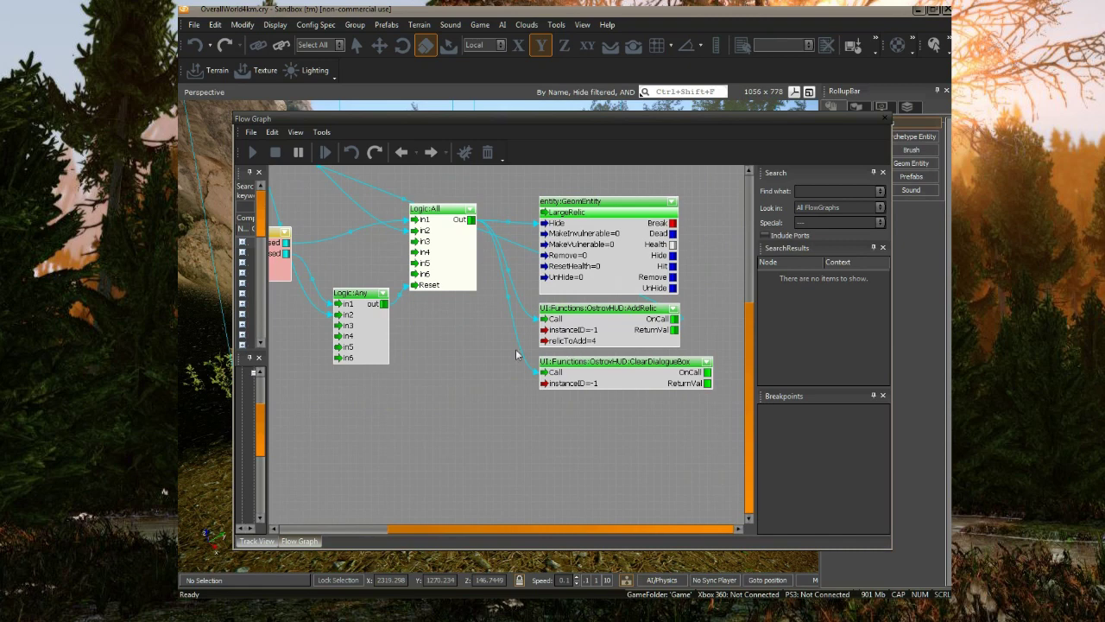
- Remove the link between Logic:All and the copied ClearDialogueBox node and move that node well to the right of AddRelic
right_click(510, 293)
left_click(532, 302)
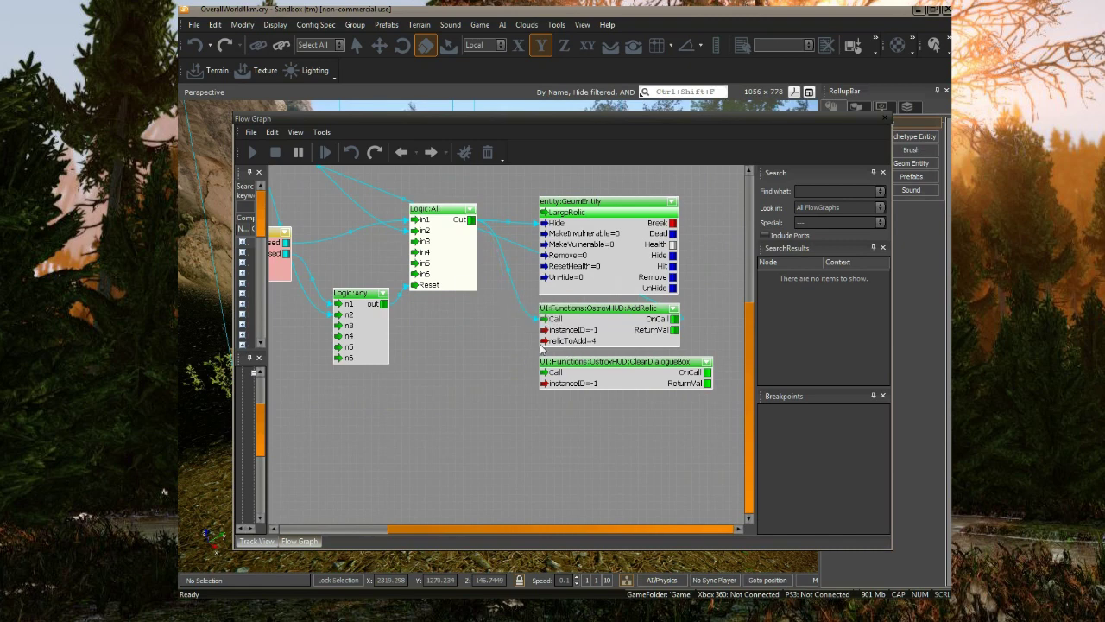
left_click_drag(570, 364, 668, 389)
right_click_drag(589, 379, 341, 356)
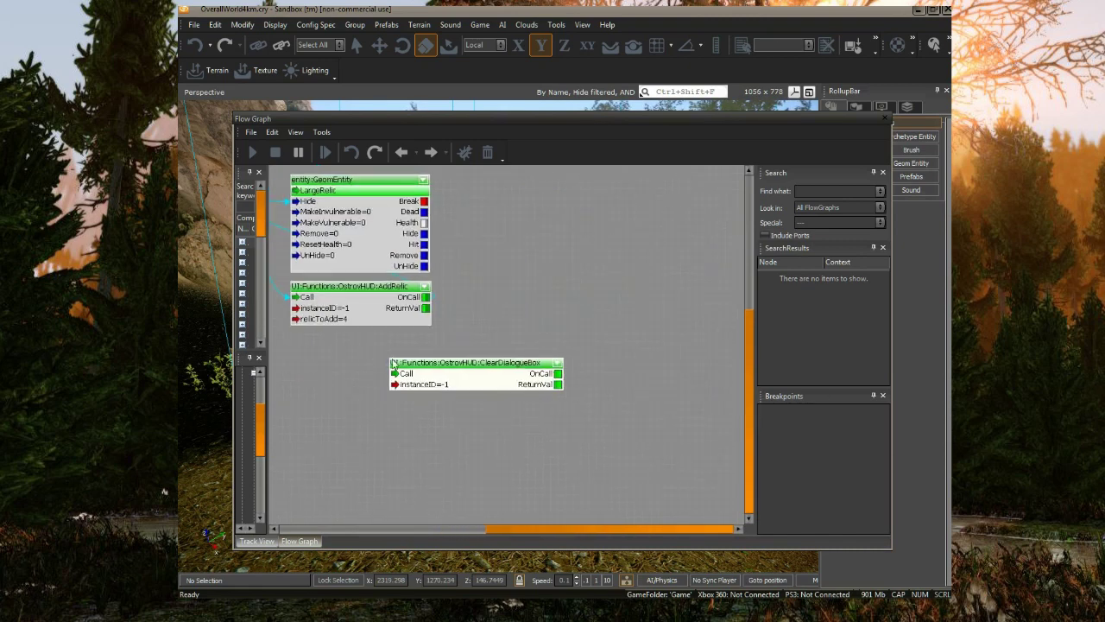
left_click_drag(420, 360, 498, 347)
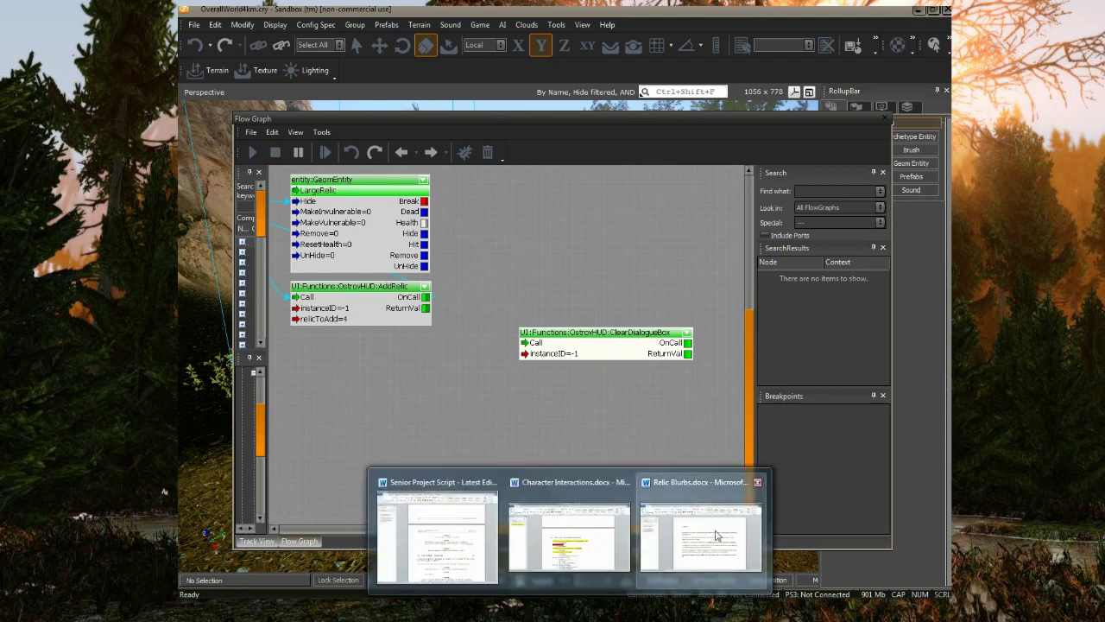
- Duplicate the UpdateDialogueBox node below AddRelic and link Logic:All's Out to the copy's Call input
mouse_move(715, 536)
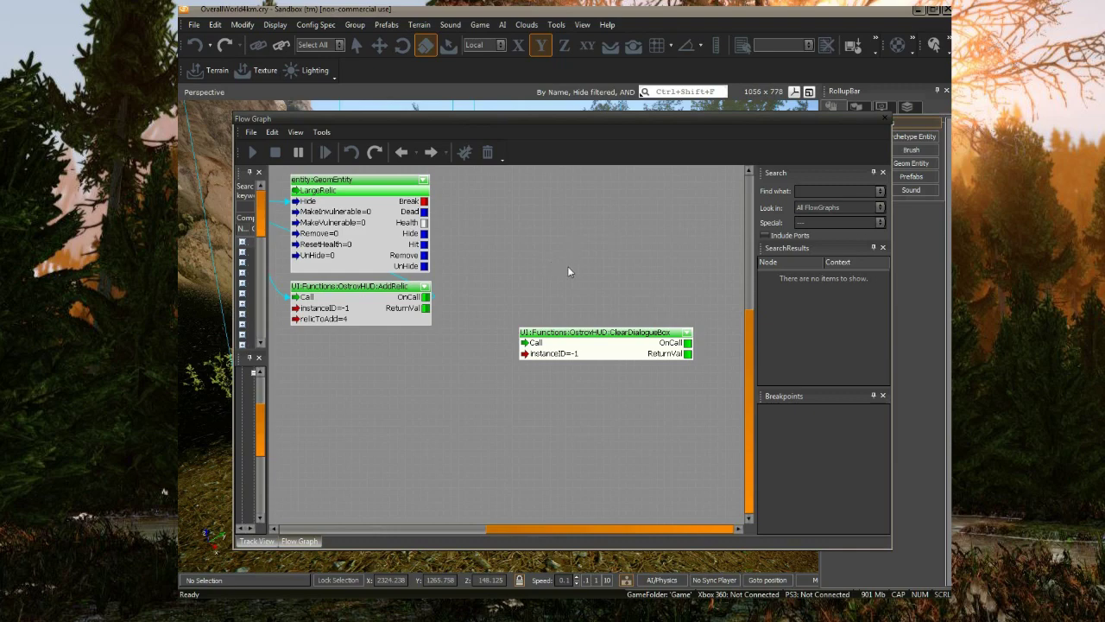
right_click_drag(517, 269, 641, 291)
scroll(596, 268, "down", 1)
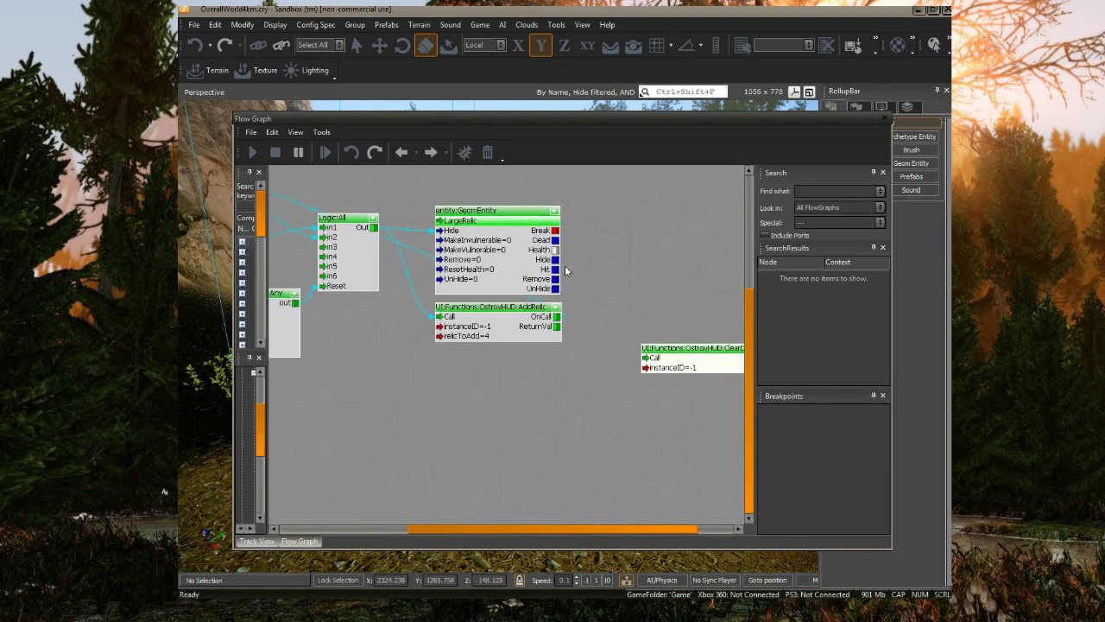
right_click_drag(565, 267, 612, 263)
right_click_drag(492, 363, 626, 439)
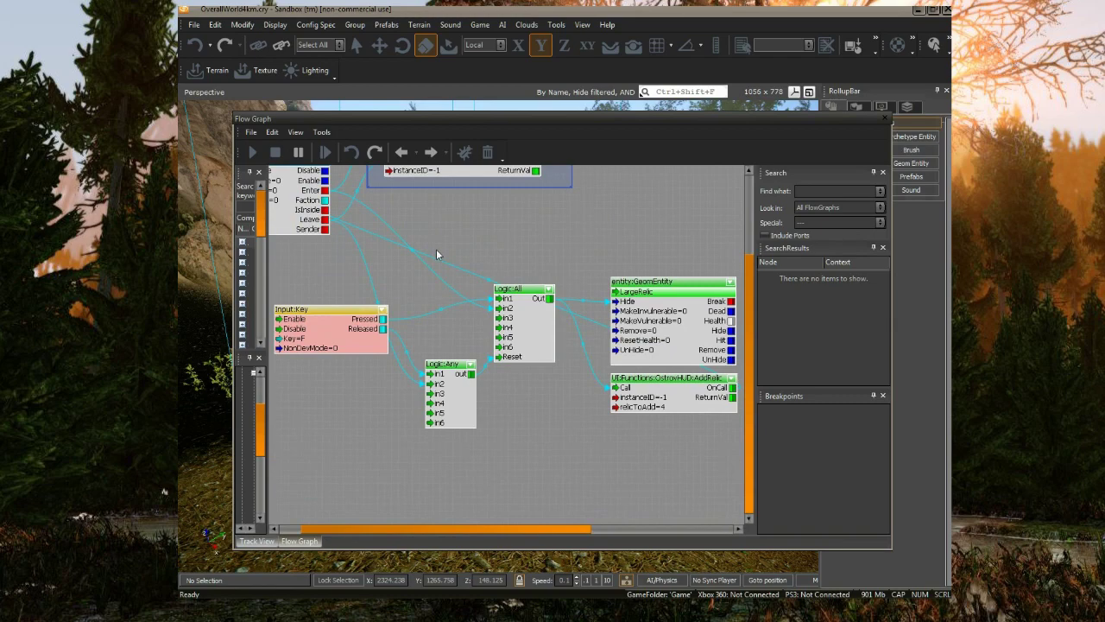
right_click_drag(436, 255, 457, 388)
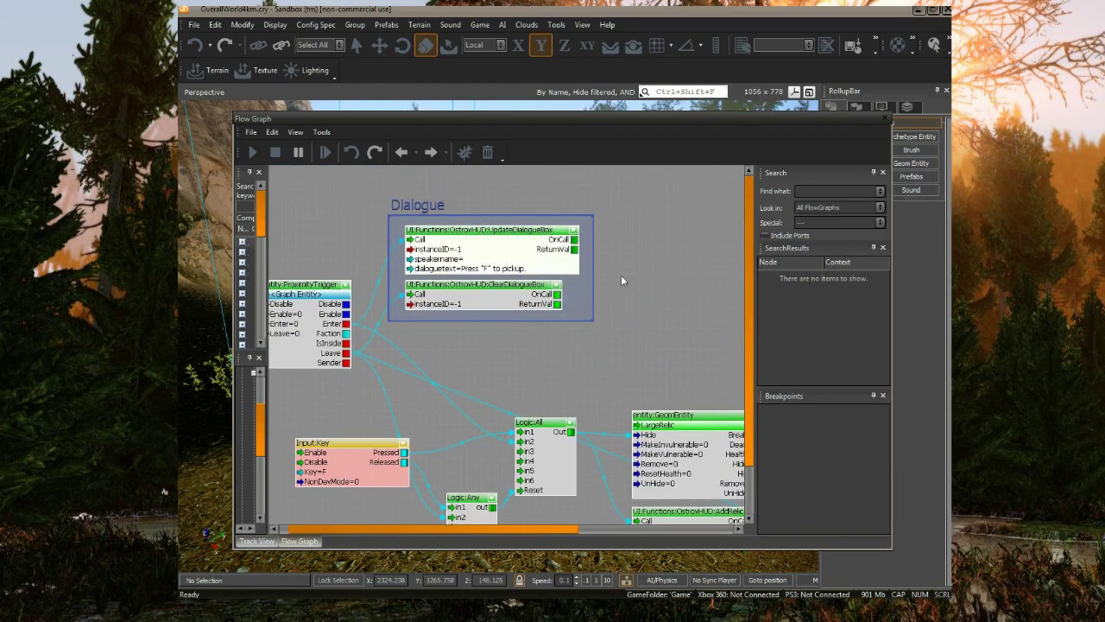
right_click_drag(693, 329, 499, 191)
key("ctrl+v")
left_click_drag(585, 224, 477, 423)
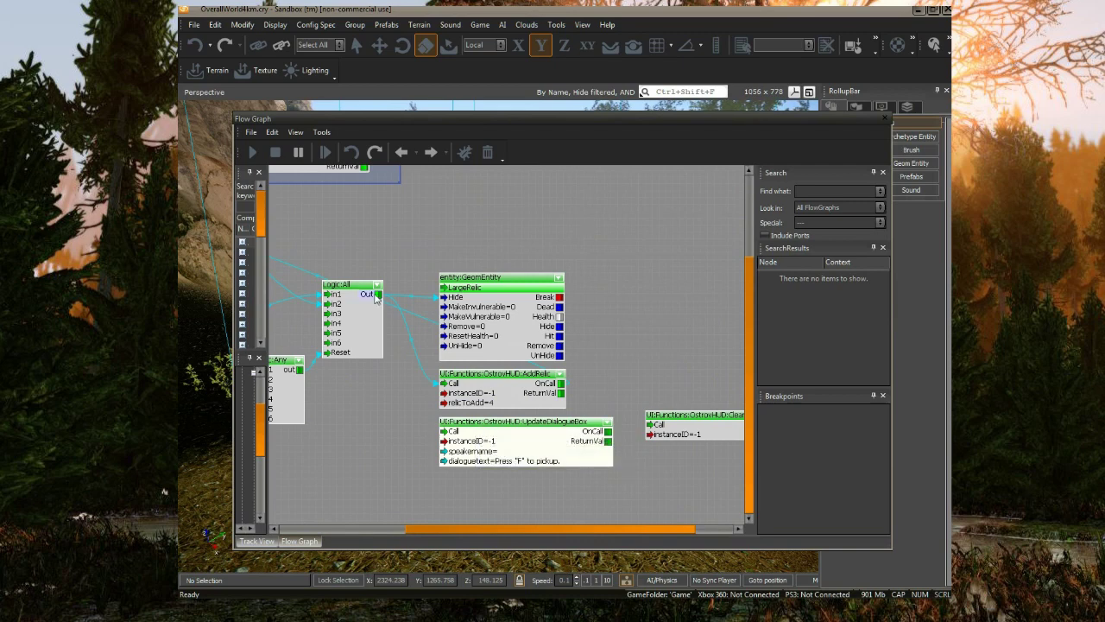
left_click_drag(376, 298, 437, 437)
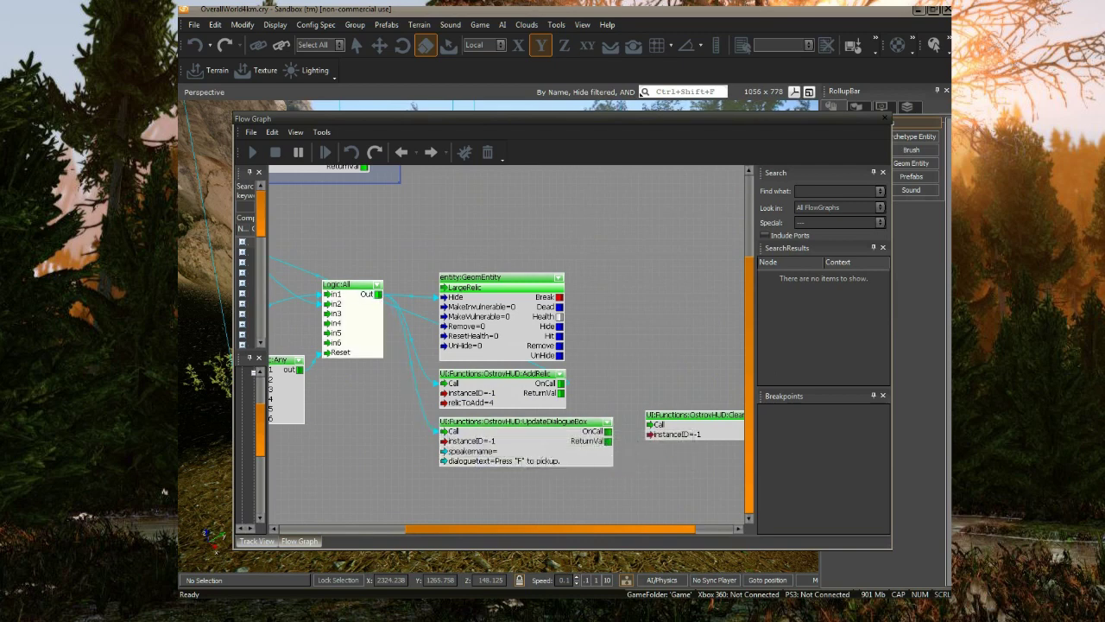
- Set the copied node's dialoguetext to "A carving of the beasts that take us. A large brute that can crush a man with a single blow."
left_click(529, 463)
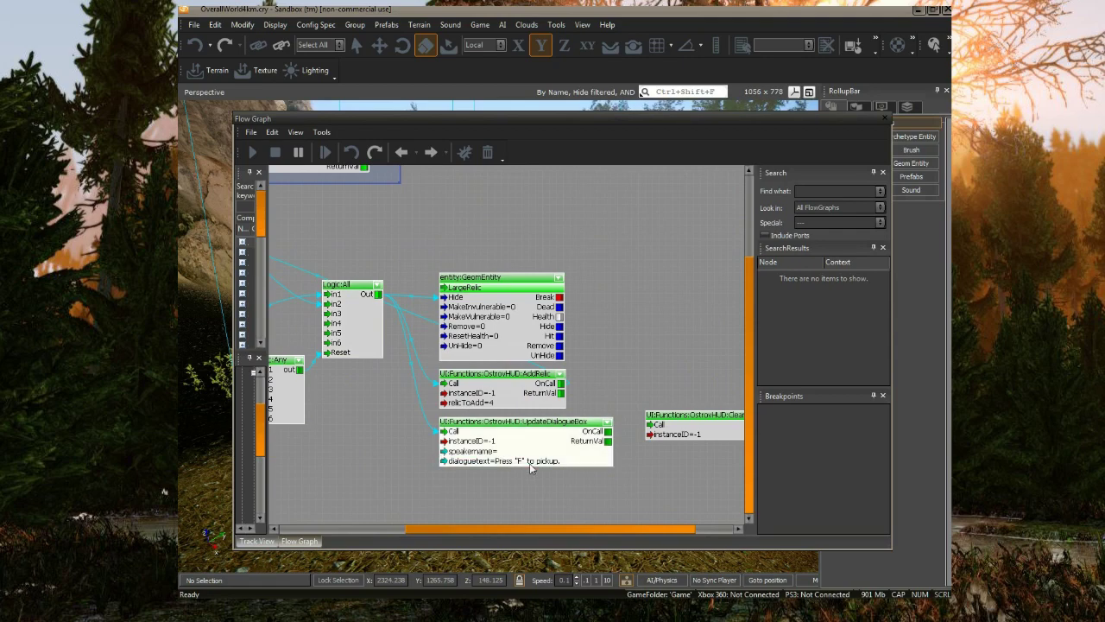
double_click(528, 461)
type("A carving of the beasts that take us. A large brute that can crush a man with a single blow.")
left_click(561, 484)
- Move the copied ClearDialogueBox node beside the copied UpdateDialogueBox node and link UpdateDialogueBox's OnCall to its Call input
right_click_drag(587, 385, 542, 307)
scroll(401, 325, "down", 2)
scroll(464, 327, "down", 1)
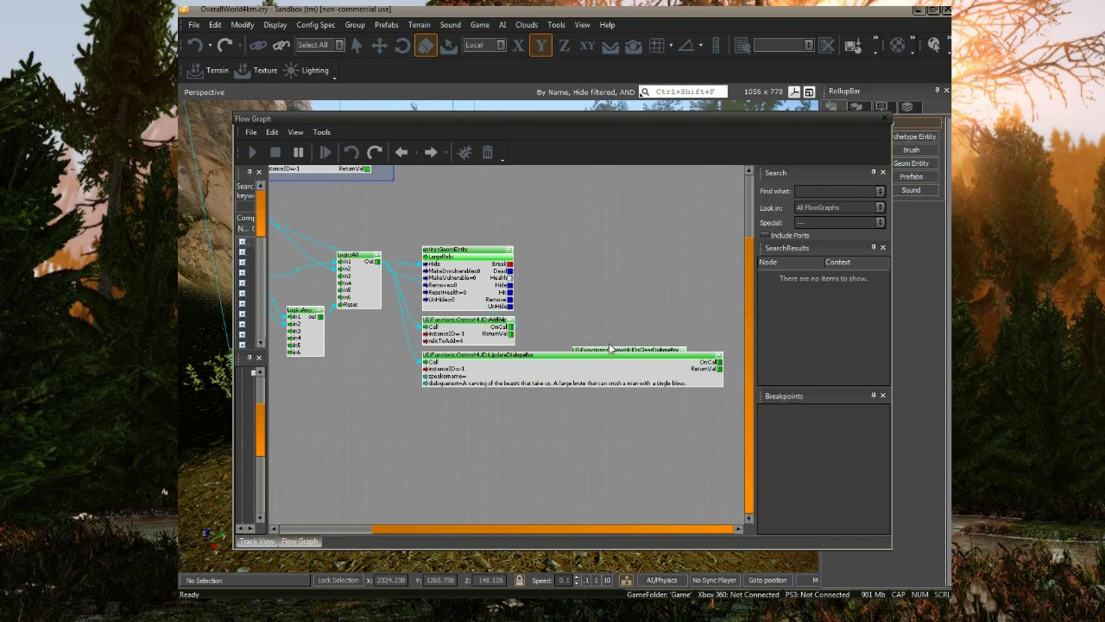
left_click_drag(613, 351, 654, 288)
right_click_drag(694, 281, 426, 325)
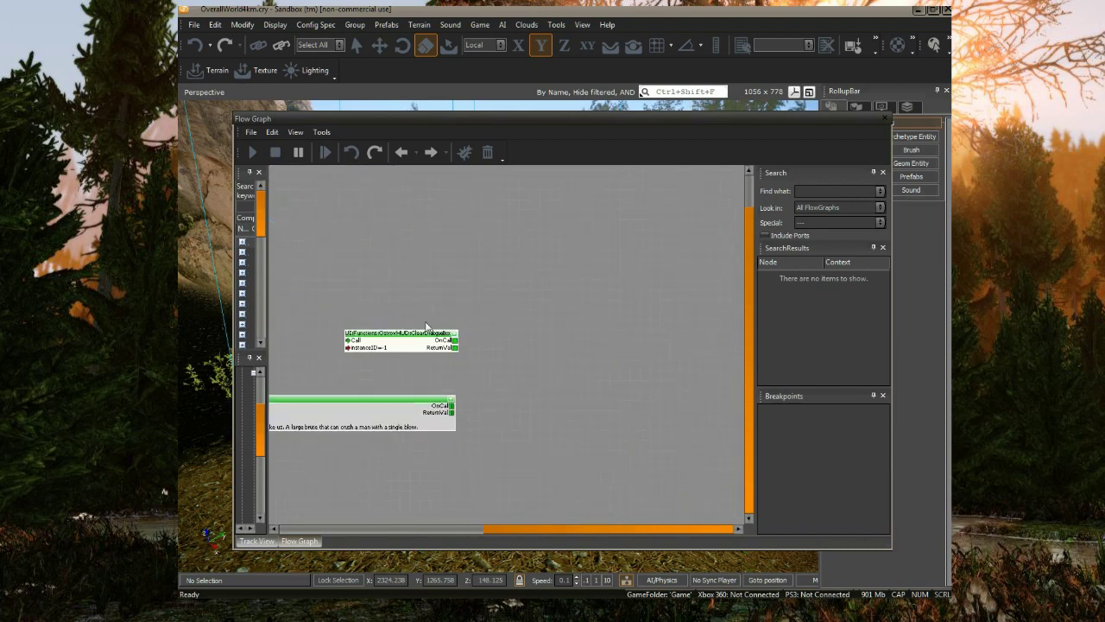
left_click_drag(418, 335, 551, 399)
right_click_drag(499, 344, 635, 275)
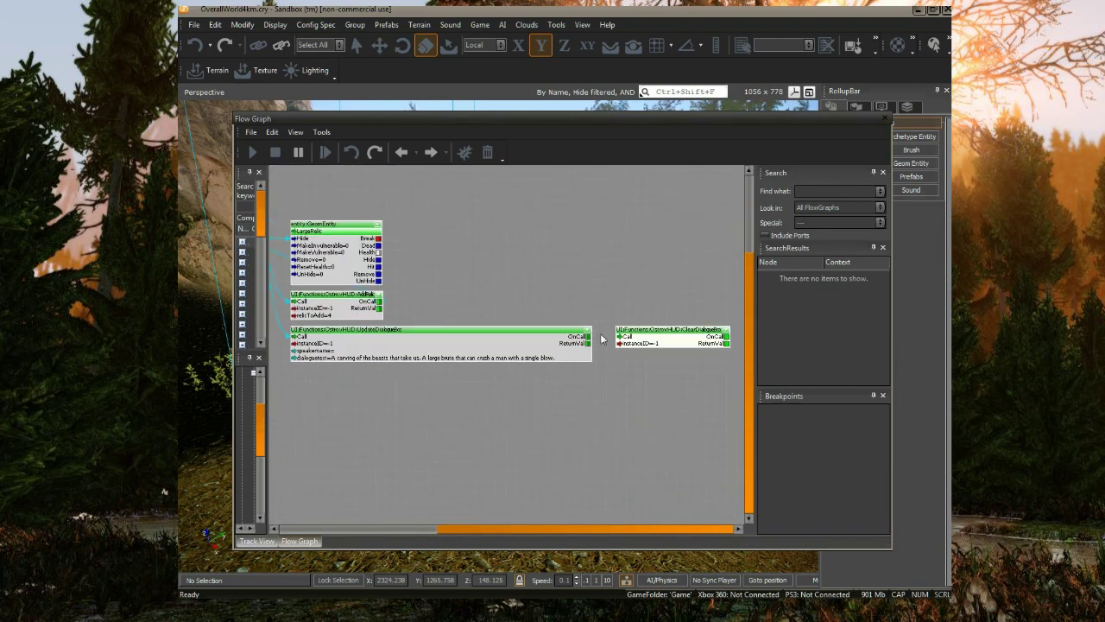
left_click_drag(592, 342, 581, 343)
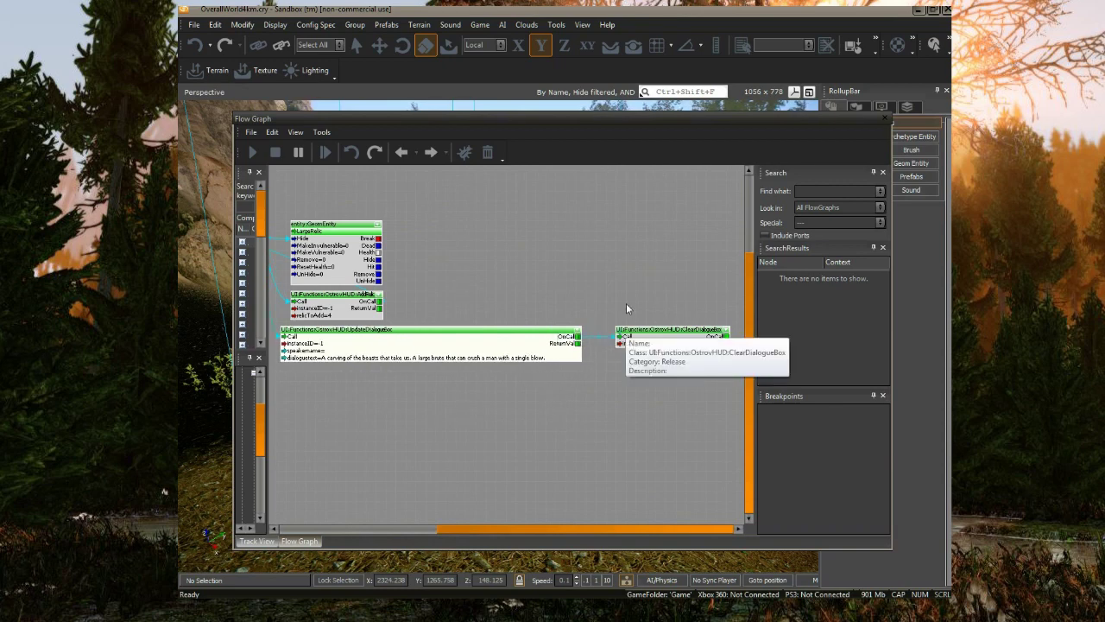
- Space the two copied dialogue nodes apart and insert a Time:Delay of 4 on the link between them
right_click_drag(625, 340, 536, 306)
left_click_drag(545, 298, 620, 298)
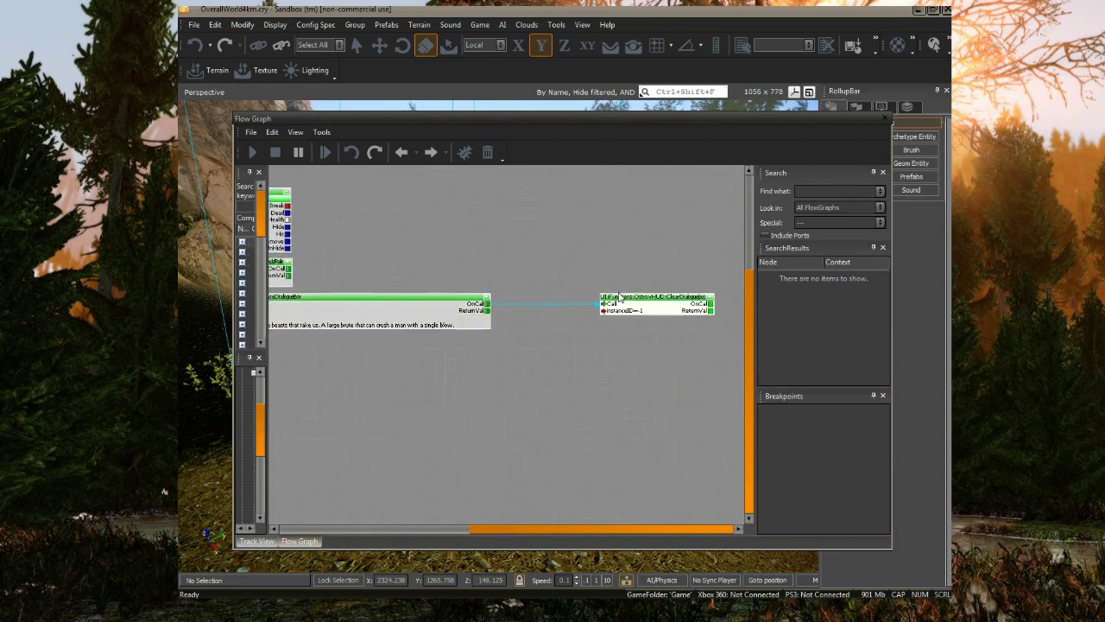
right_click(546, 308)
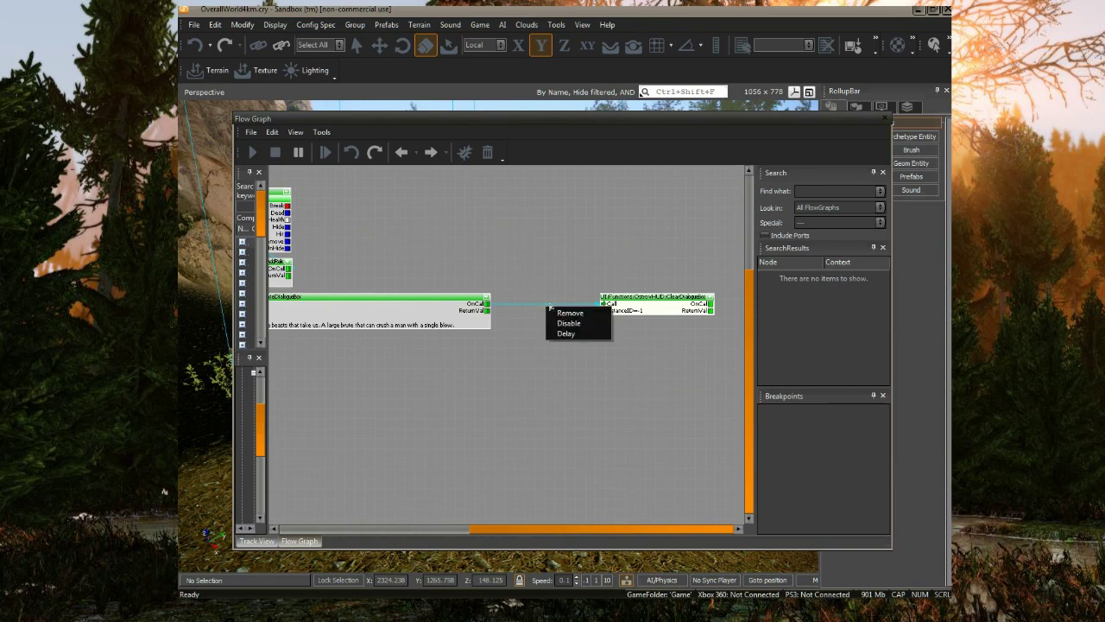
left_click(566, 333)
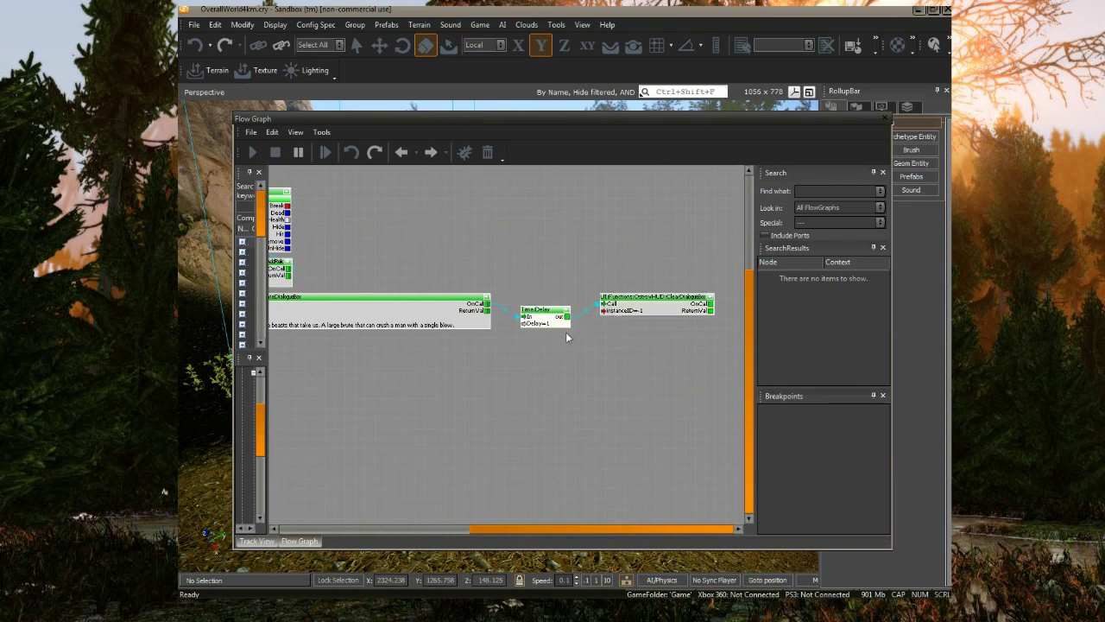
double_click(548, 324)
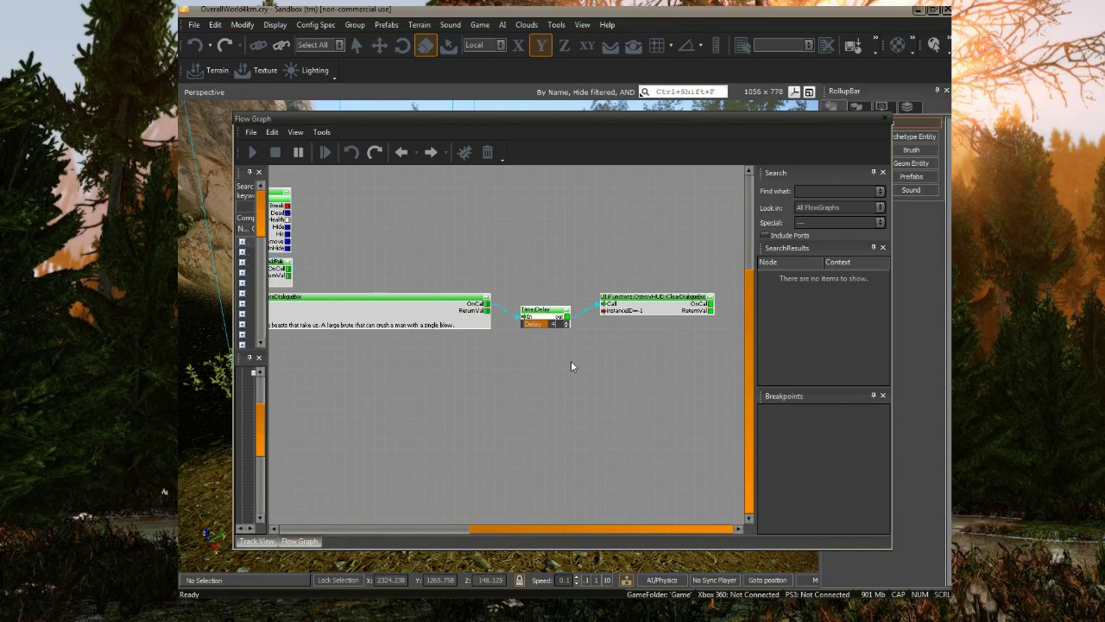
left_click(570, 362)
- Put away the flow graph, play the level and pick up the relic to test its description text
scroll(511, 371, "down", 5)
right_click_drag(447, 363, 604, 225)
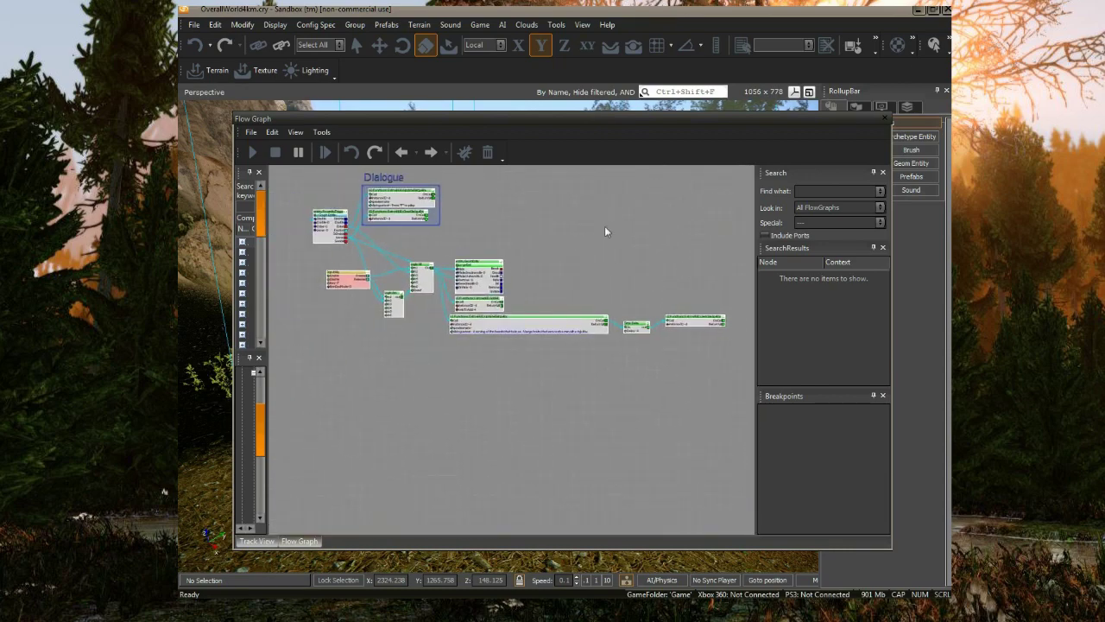
left_click(886, 117)
key("ctrl+g")
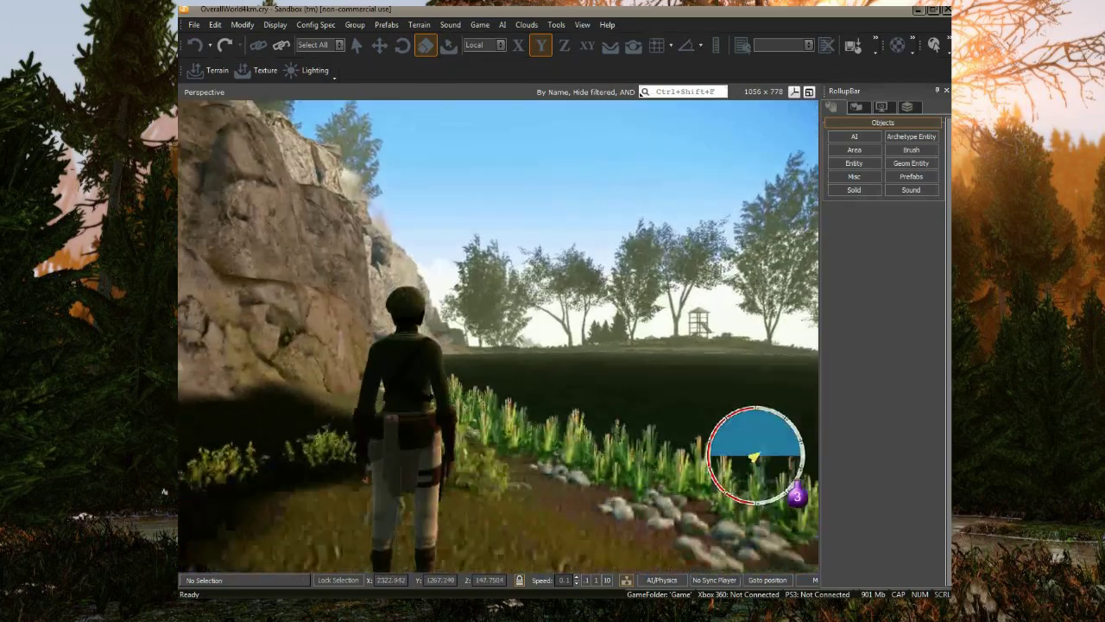
key("w")
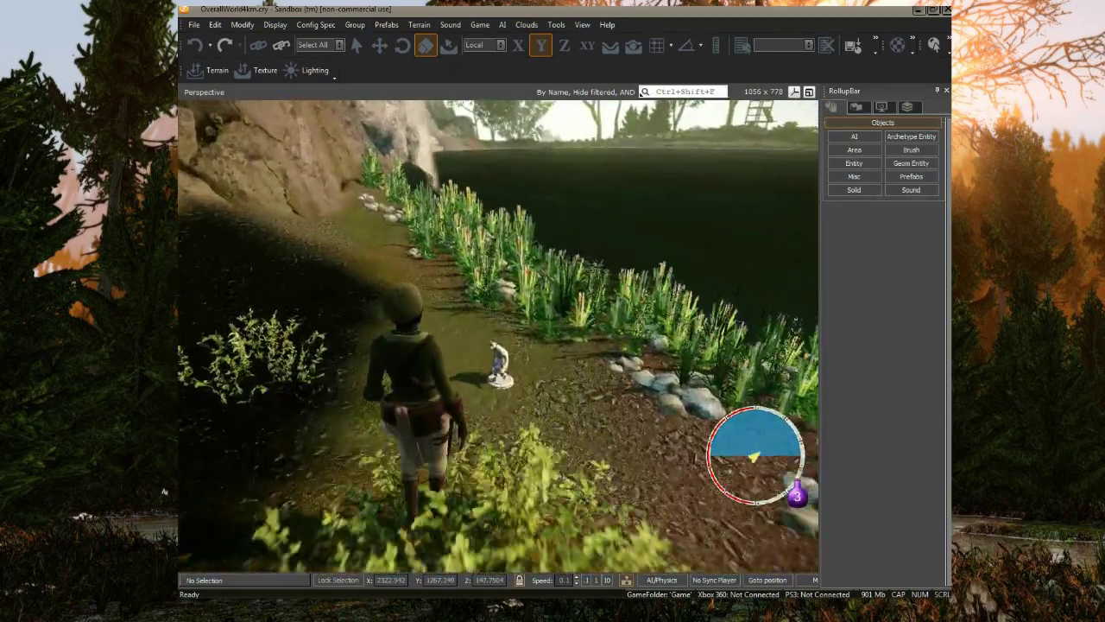
key("w")
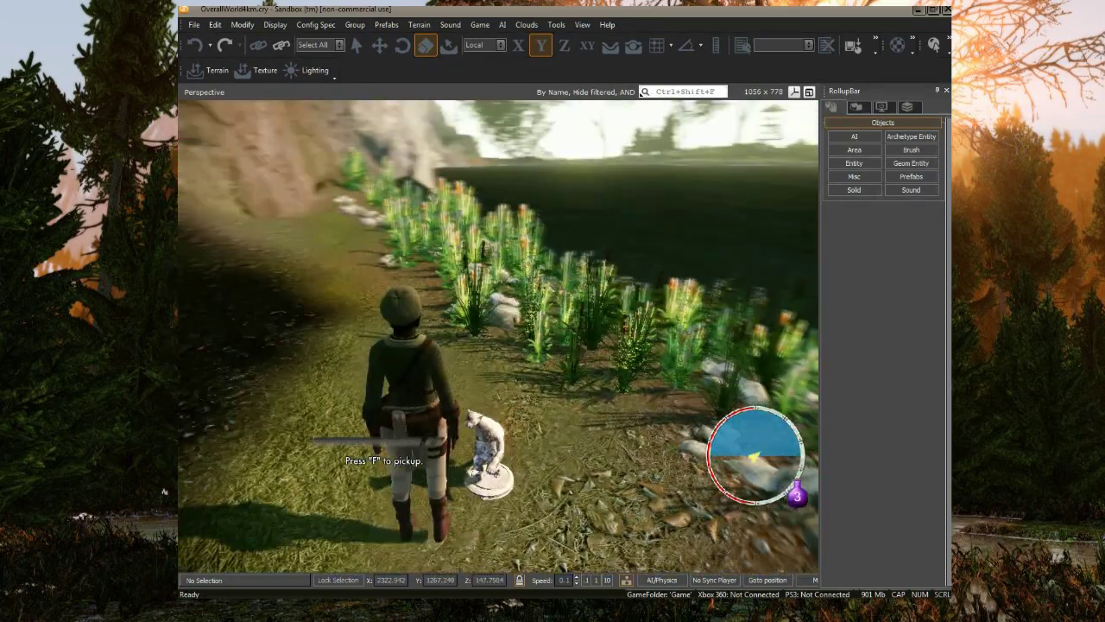
key("f")
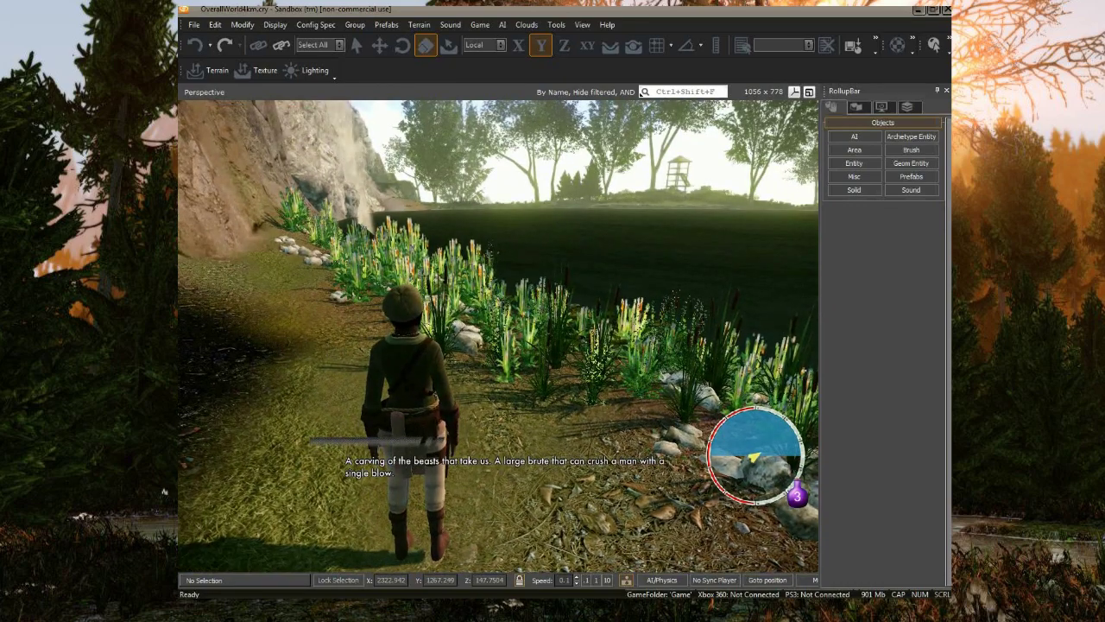
- Run away from the pickup spot, check the in-game relic screen and end the play test
key("w")
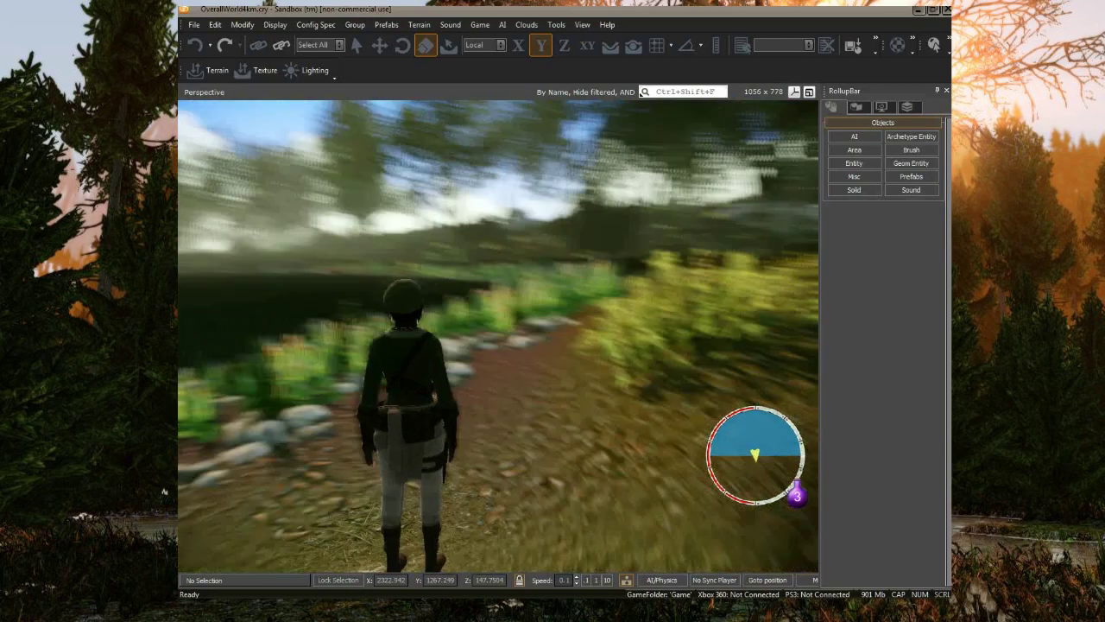
key("m")
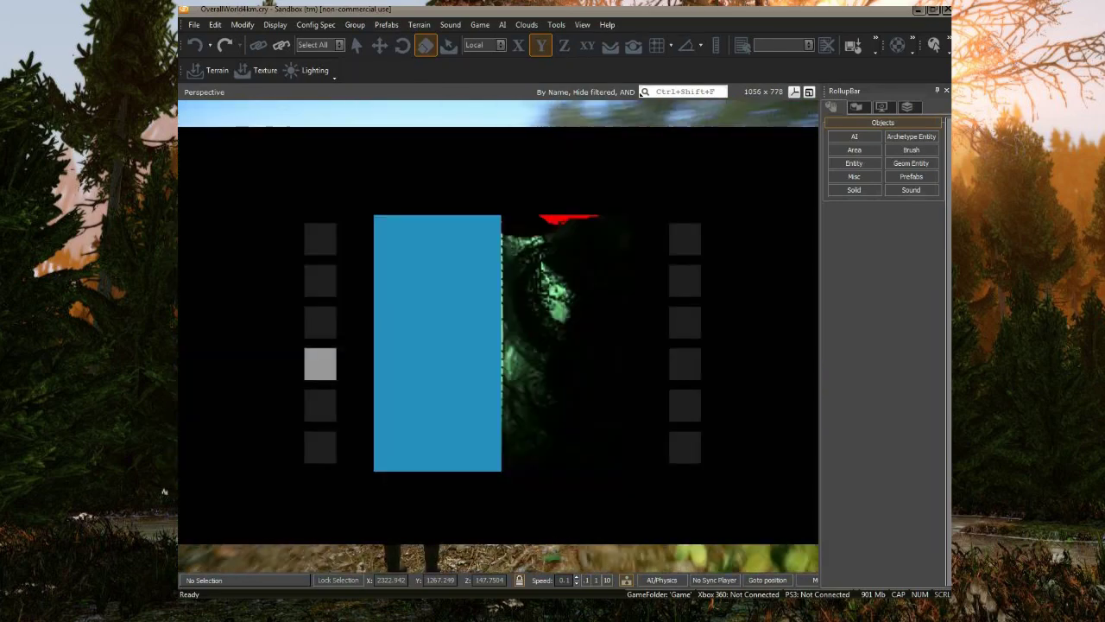
key("m")
key("Escape")
key("s")
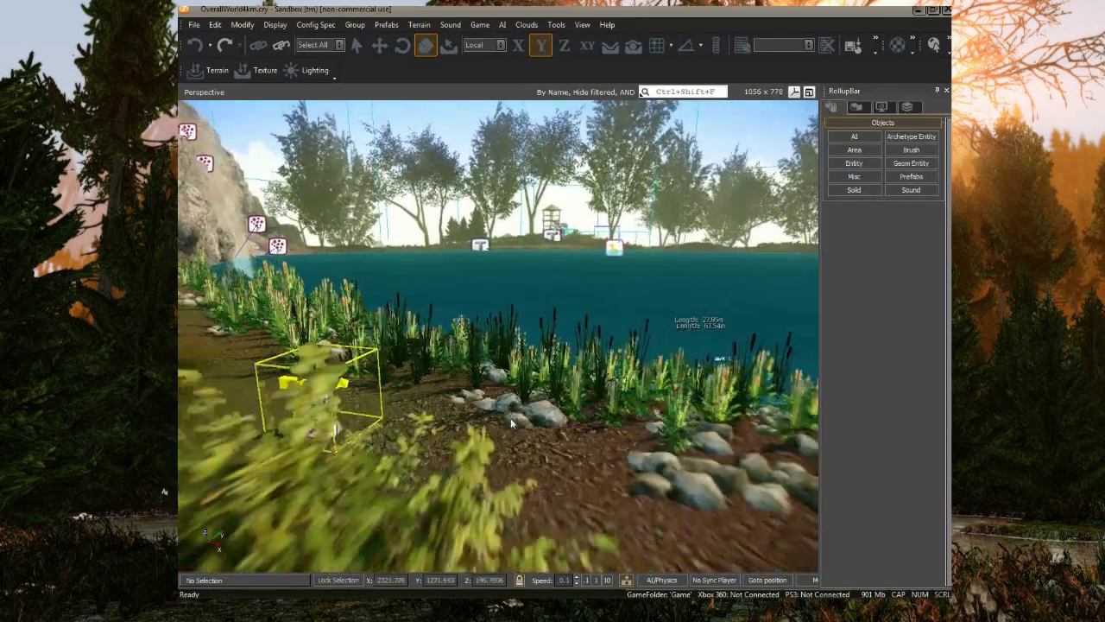
- Play the level again, check the relic screen before the pickup, and pick up the relic once more
key("ctrl+g")
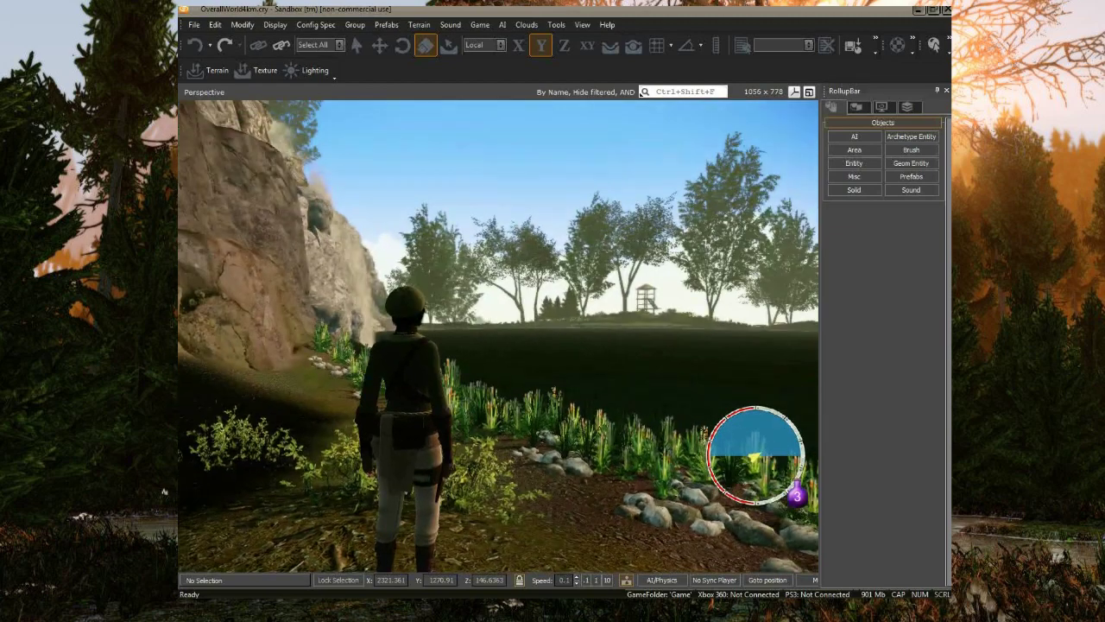
key("i")
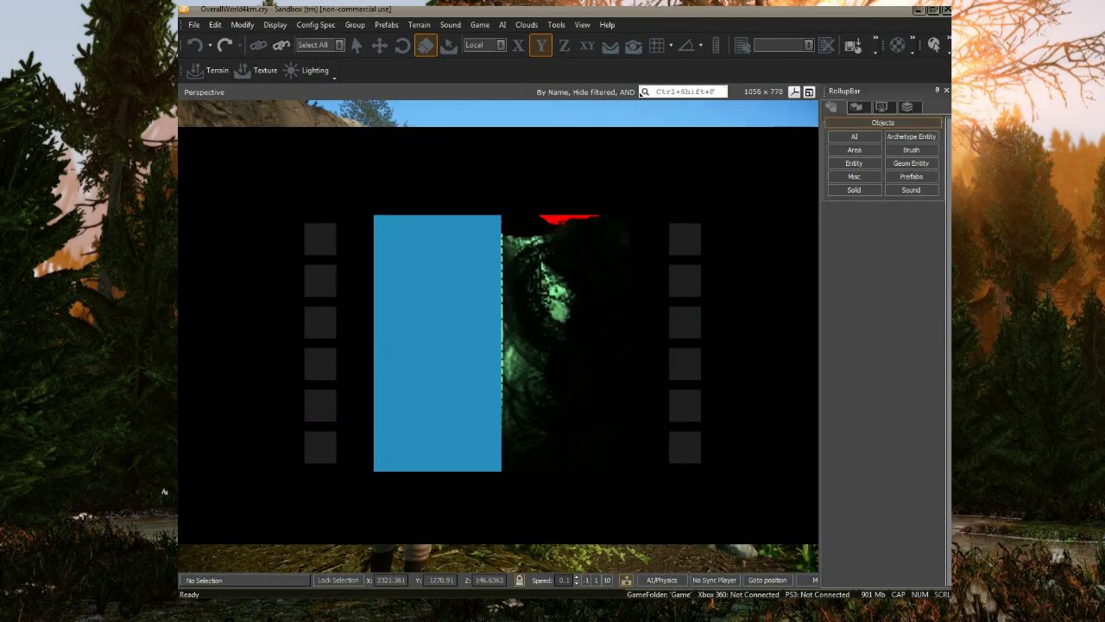
key("i")
key("w")
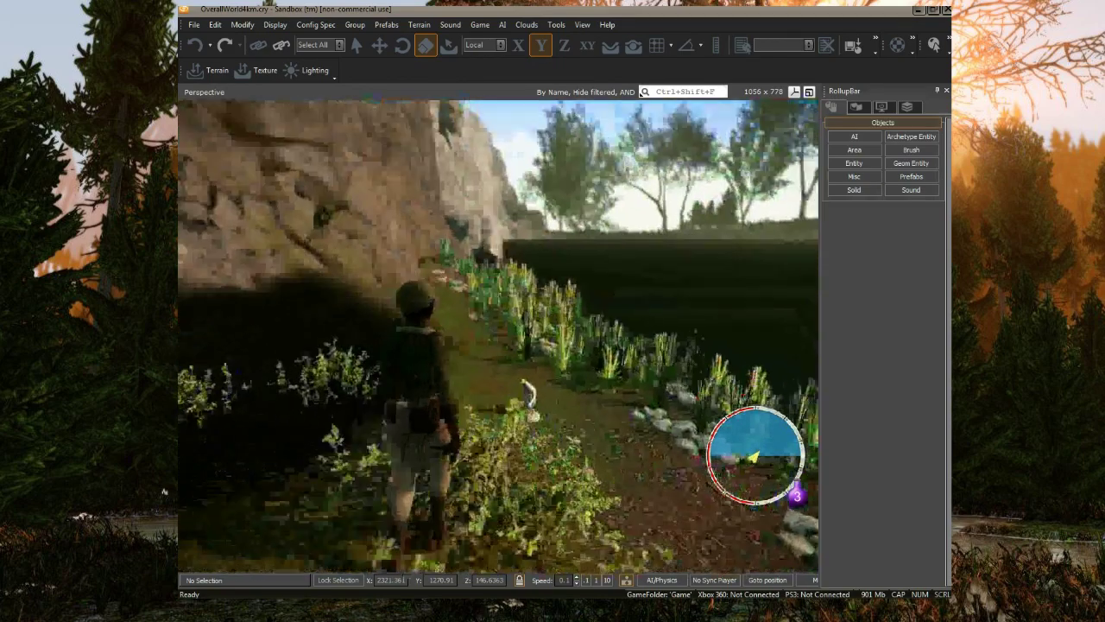
key("f")
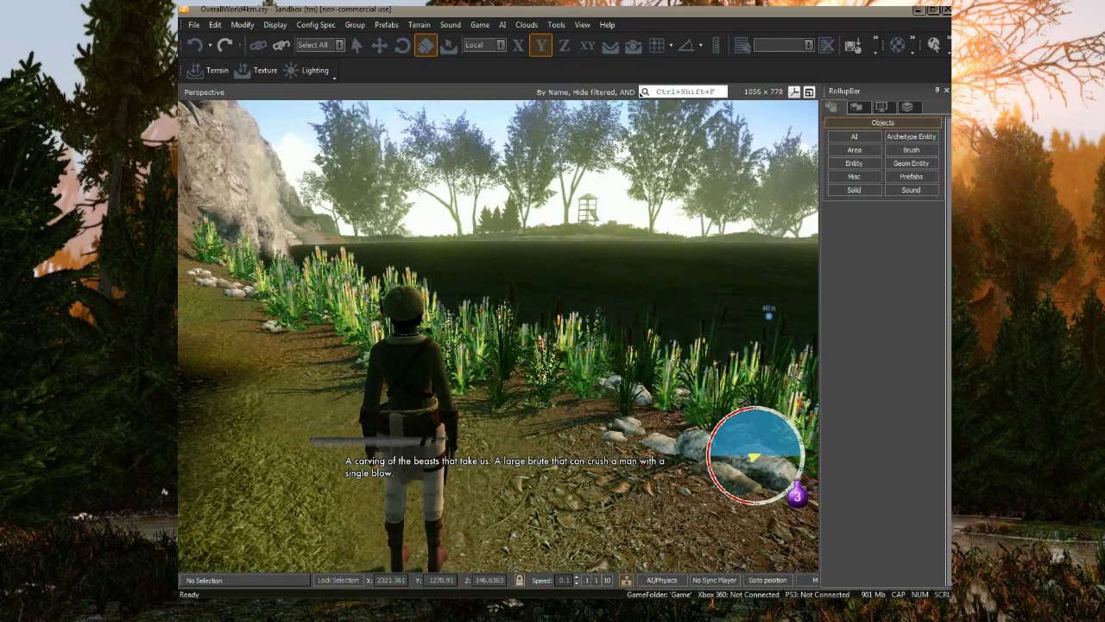
- Check the in-game relic screen after the pickup, run along the lakeshore and end the play test
key("i")
key("i")
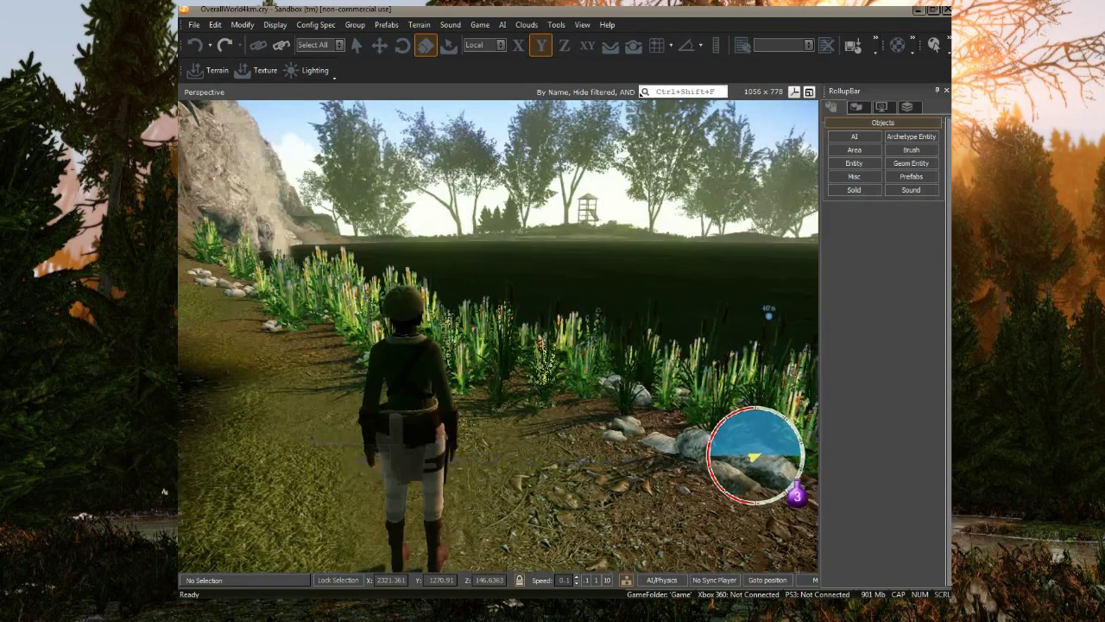
key("w")
key("w")
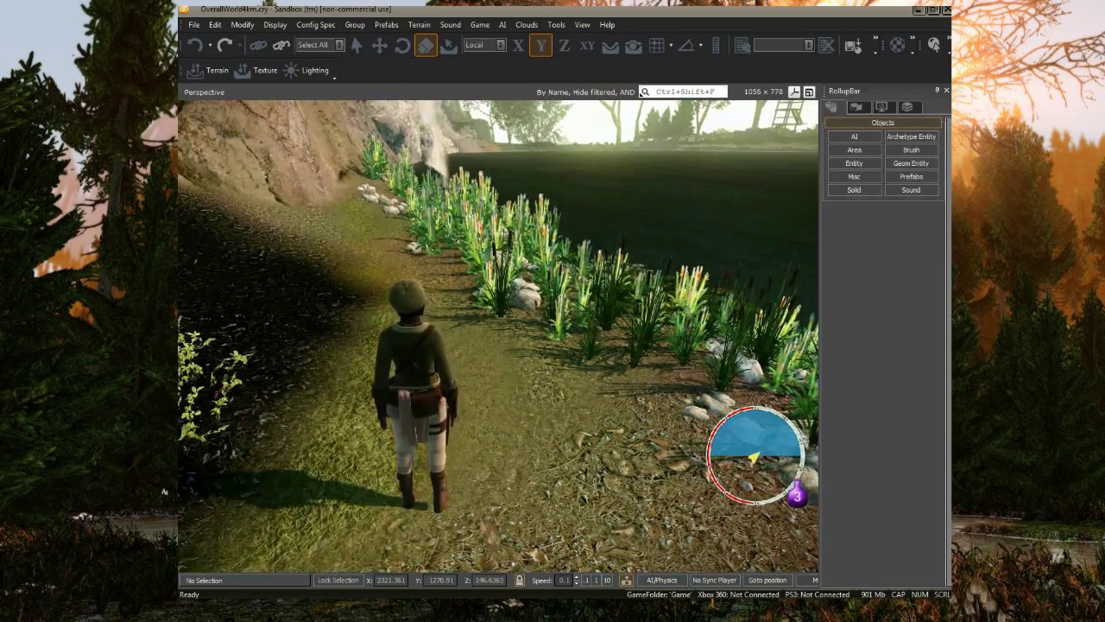
key("w")
key("w")
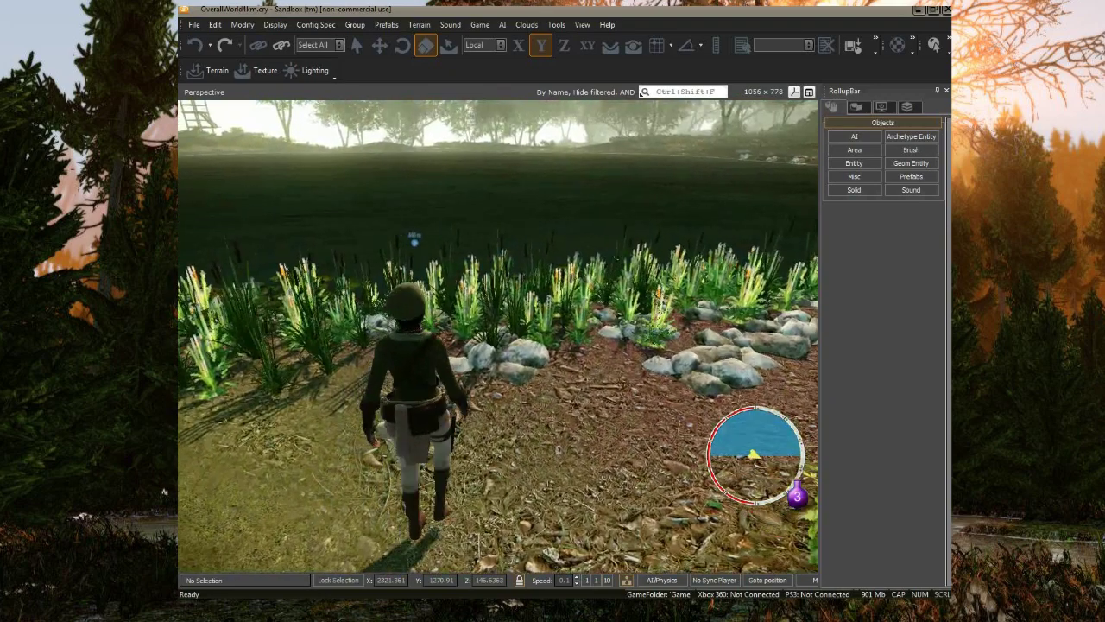
key("w")
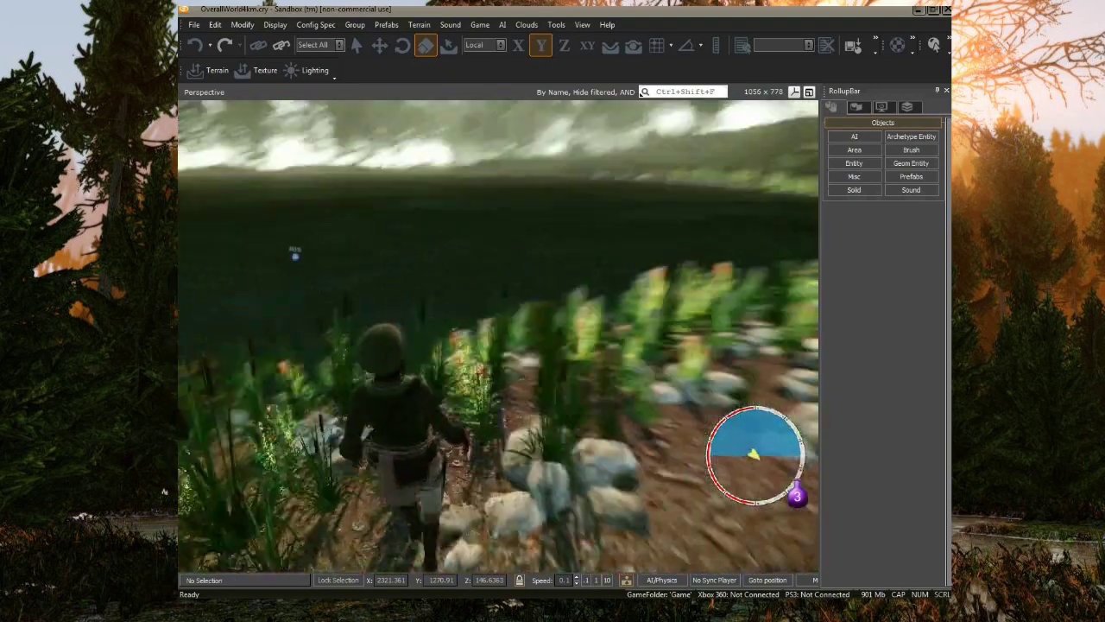
key("w")
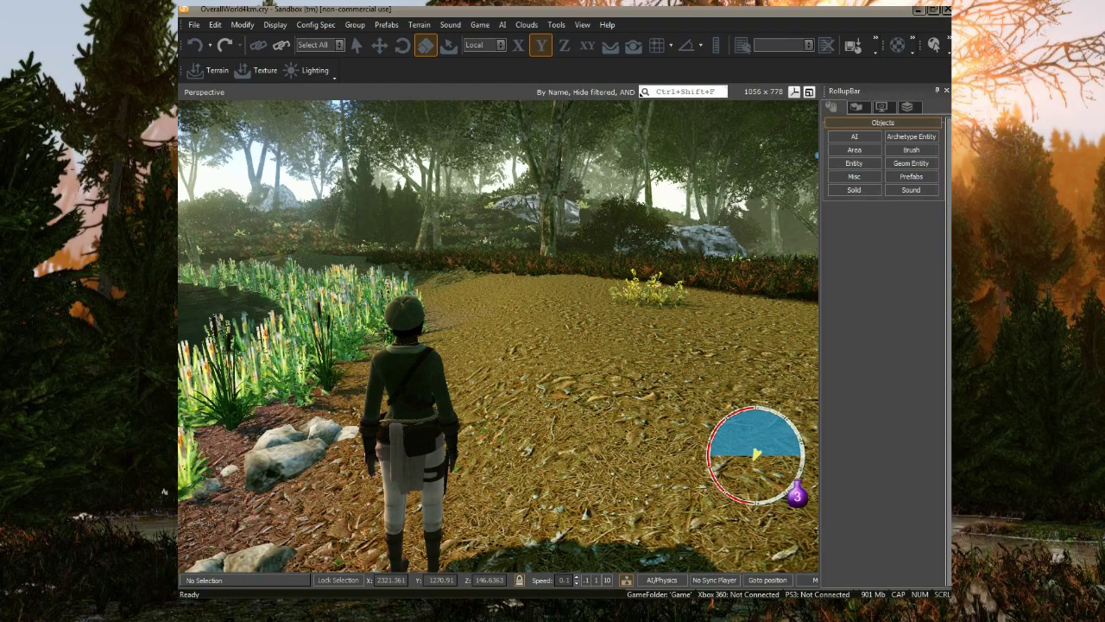
key("Escape")
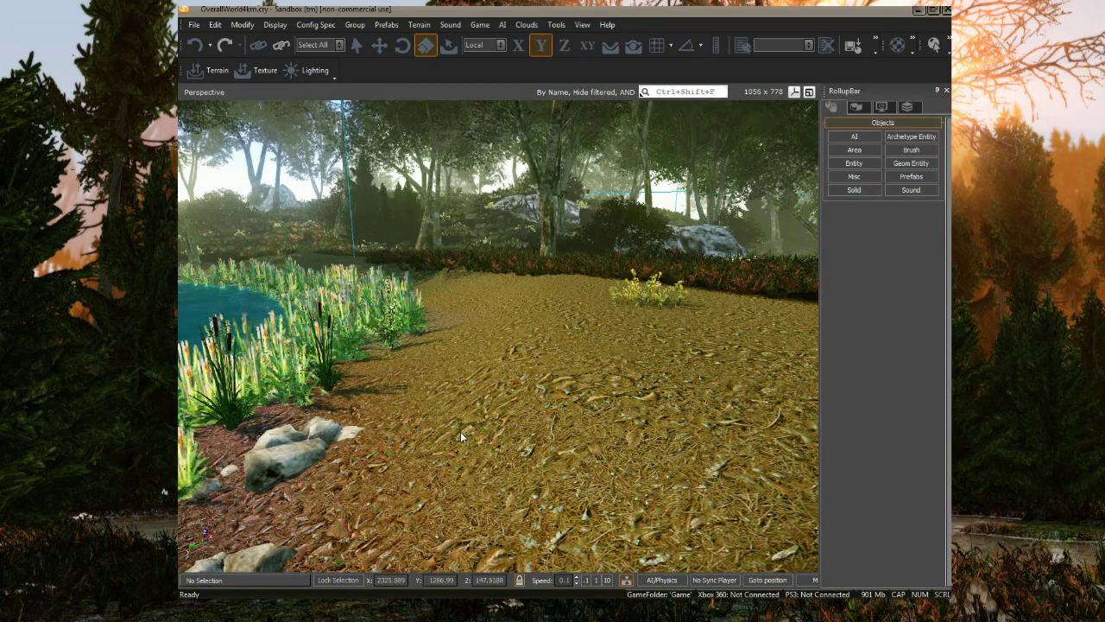
right_click_drag(516, 379, 533, 386)
key("s")
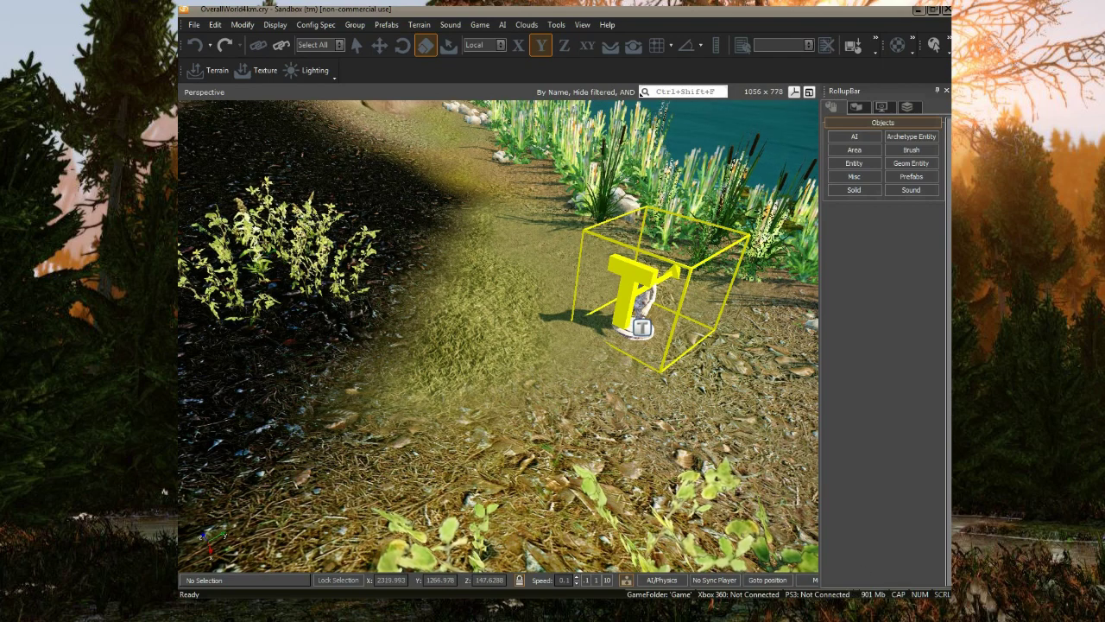
left_click(848, 608)
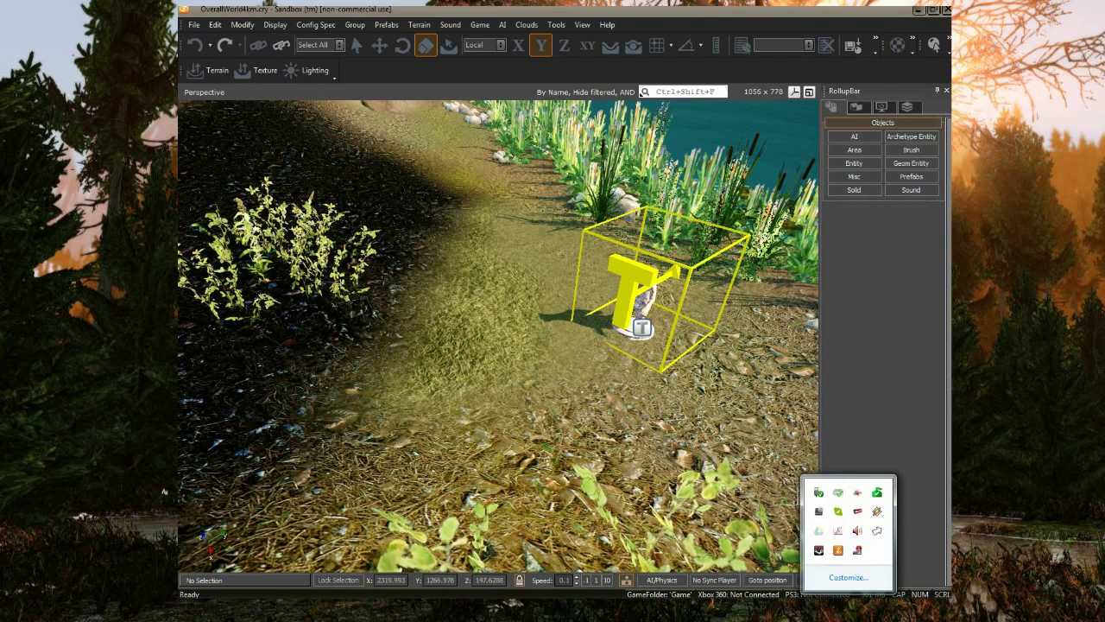
right_click(859, 551)
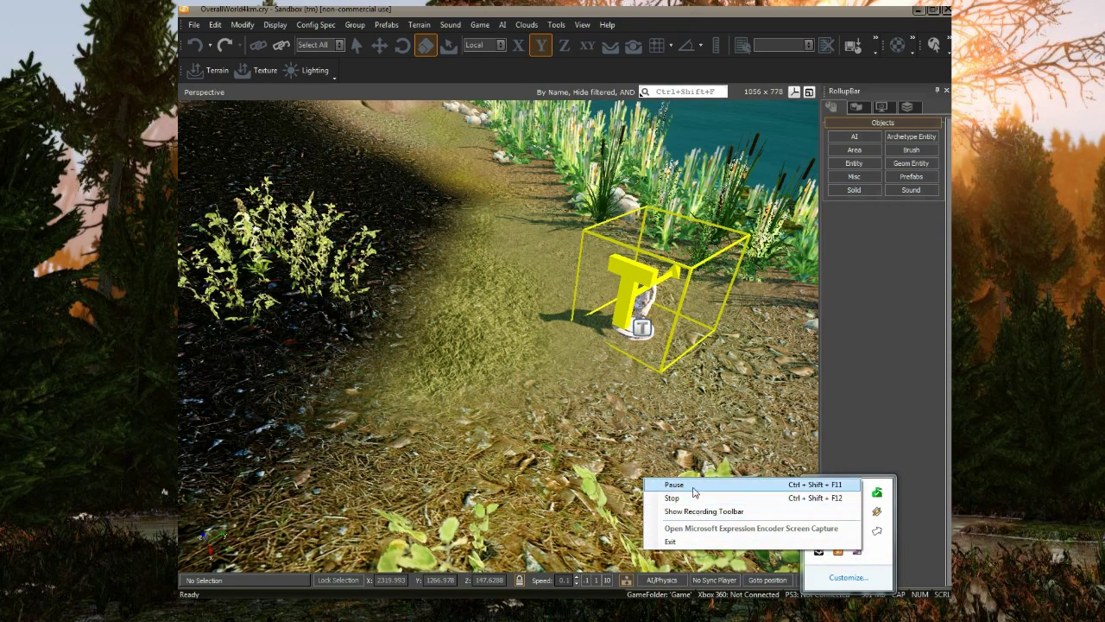